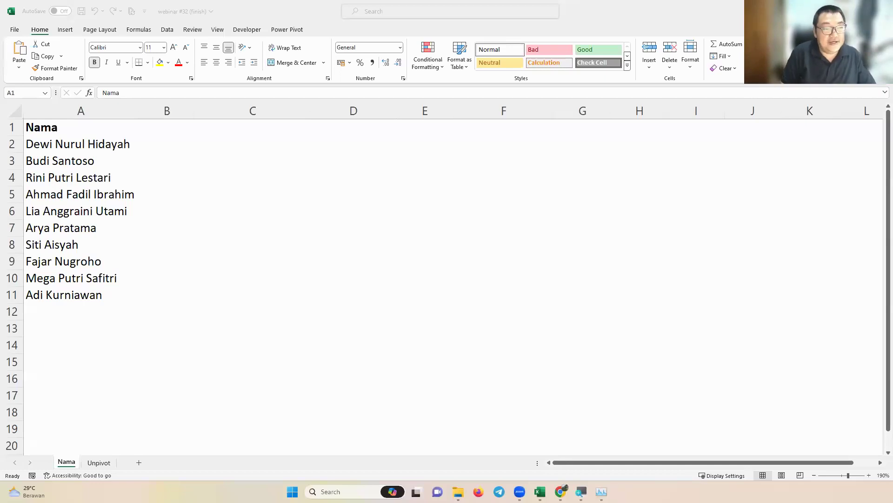
Draw a yellow boxed "3D" label beside the name list, with a blue arrow leading to an underlined "Database".
mouse_move(375, 145)
left_mouse_down()
mouse_move(382, 157)
mouse_move(405, 149)
mouse_move(375, 143)
mouse_move(439, 200)
mouse_move(368, 142)
mouse_move(405, 125)
left_mouse_up()
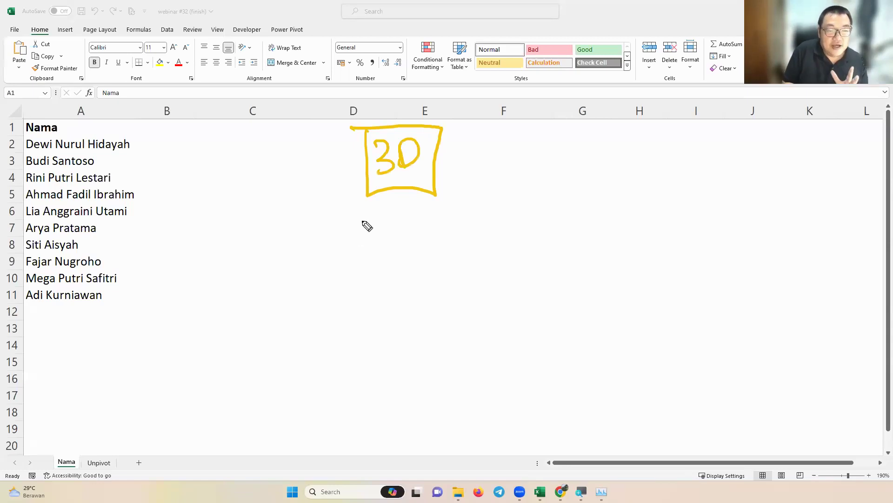
mouse_move(388, 195)
left_mouse_down()
mouse_move(289, 223)
mouse_move(283, 247)
mouse_move(295, 236)
left_mouse_up()
left_click(247, 256)
mouse_move(252, 292)
left_mouse_down()
mouse_move(265, 275)
mouse_move(331, 286)
left_mouse_up()
left_click_drag(235, 304, 319, 302)
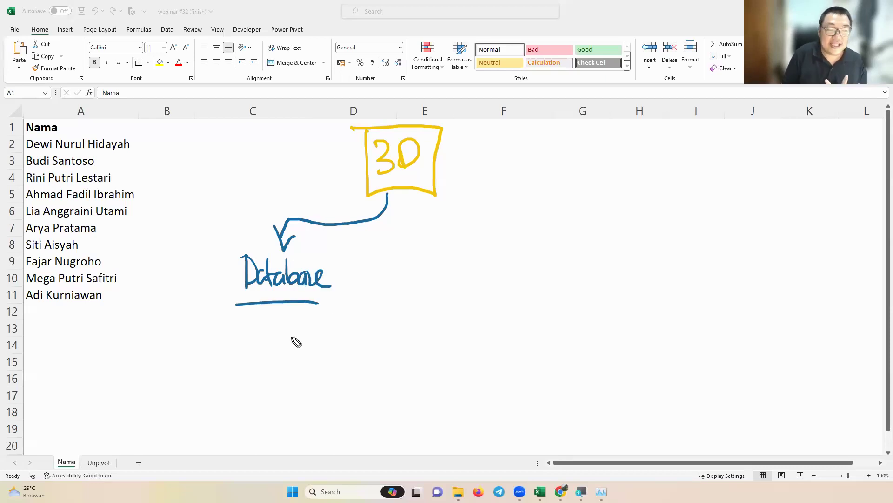
Sketch a blue table icon with several row lines below the "Database" heading.
mouse_move(228, 376)
left_mouse_down()
mouse_move(228, 322)
mouse_move(280, 316)
left_mouse_up()
left_click_drag(278, 375, 279, 316)
left_click_drag(224, 376, 278, 375)
mouse_move(229, 325)
left_mouse_down()
mouse_move(272, 324)
mouse_move(270, 341)
left_mouse_up()
left_click_drag(231, 359, 276, 355)
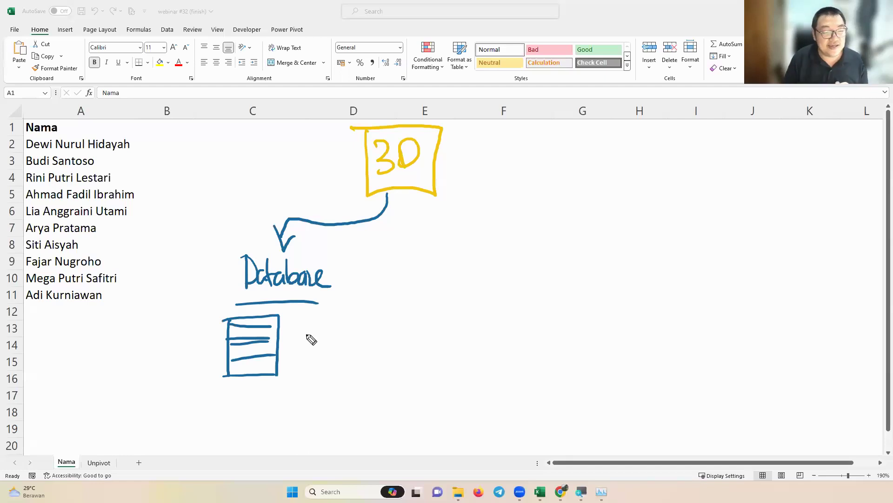
Write underlined "cleaning" and "transforming" in blue beside the table icon and sketch a second lined table after them.
left_click_drag(313, 333, 314, 347)
mouse_move(316, 322)
left_mouse_down()
mouse_move(321, 346)
mouse_move(387, 342)
left_mouse_up()
left_click_drag(296, 368, 376, 356)
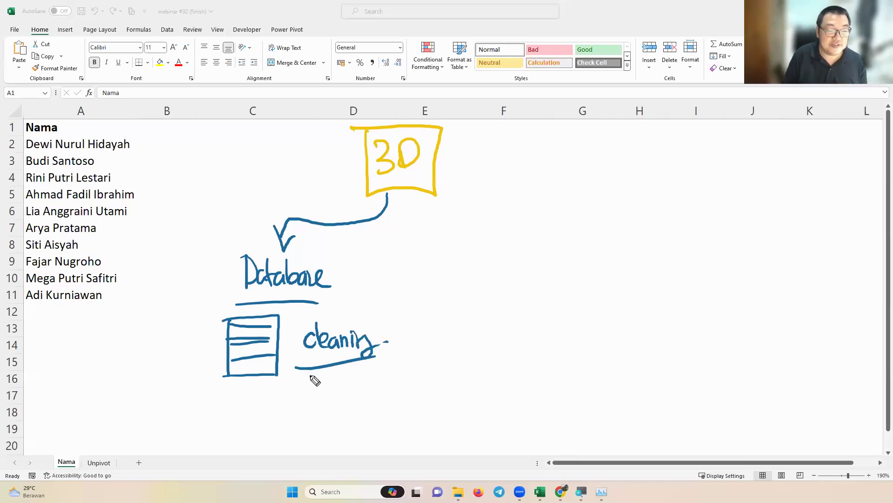
mouse_move(304, 371)
left_mouse_down()
mouse_move(342, 392)
mouse_move(410, 385)
mouse_move(424, 390)
mouse_move(418, 403)
left_mouse_up()
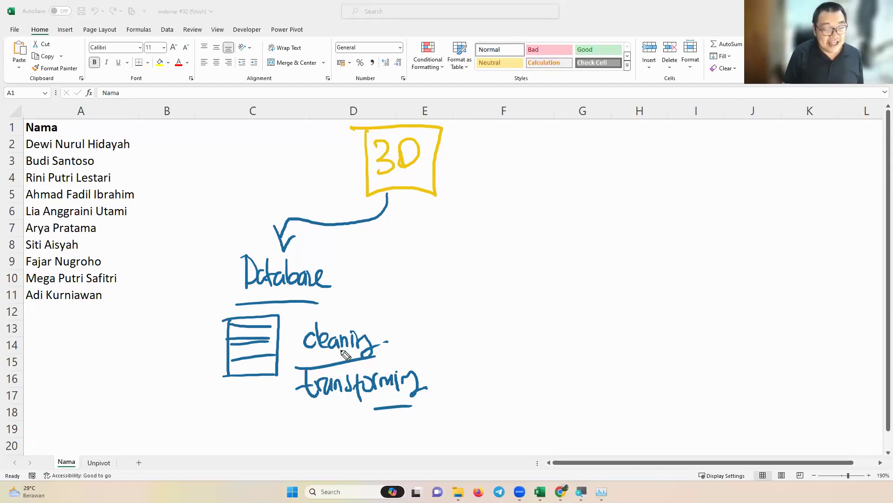
mouse_move(430, 321)
left_mouse_down()
mouse_move(452, 378)
mouse_move(443, 339)
mouse_move(447, 371)
mouse_move(429, 374)
left_mouse_up()
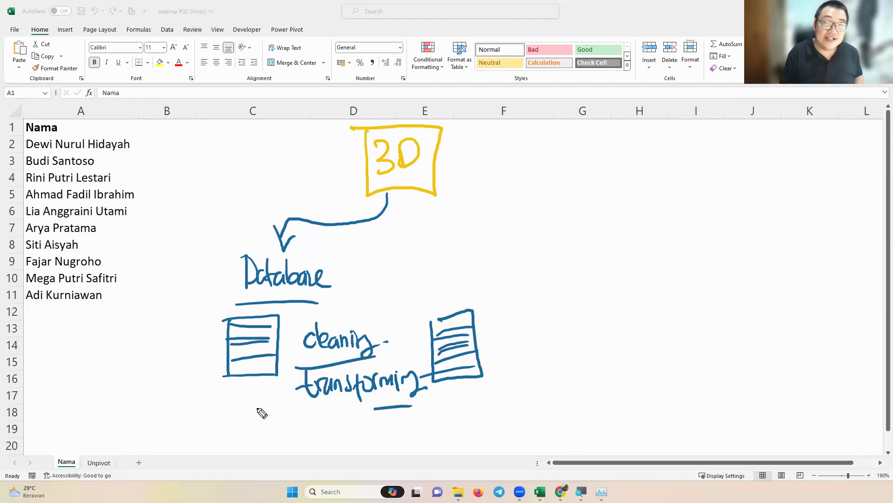
Draw three blue file boxes labelled "f1", "f2" and "f3" below the name list.
left_click_drag(116, 287, 119, 345)
left_click_drag(127, 298, 140, 320)
left_click_drag(117, 354, 120, 400)
mouse_move(114, 359)
left_mouse_down()
mouse_move(125, 395)
mouse_move(135, 387)
left_mouse_up()
left_click_drag(126, 372, 167, 380)
left_click_drag(77, 335, 71, 368)
mouse_move(59, 356)
left_mouse_down()
mouse_move(76, 350)
mouse_move(86, 360)
left_mouse_up()
mouse_move(51, 314)
left_mouse_down()
mouse_move(70, 394)
mouse_move(114, 387)
left_mouse_up()
left_click_drag(107, 319, 114, 386)
left_click_drag(55, 322, 110, 320)
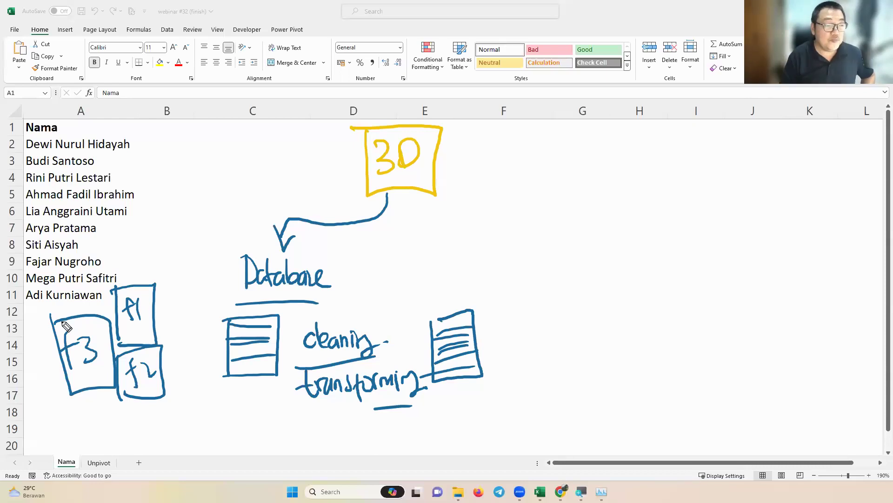
Draw two more blue source boxes labelled "pdf" and "CSV" over column B.
left_click_drag(151, 189, 156, 235)
mouse_move(146, 185)
left_mouse_down()
mouse_move(205, 216)
mouse_move(158, 233)
mouse_move(169, 201)
mouse_move(196, 210)
left_mouse_up()
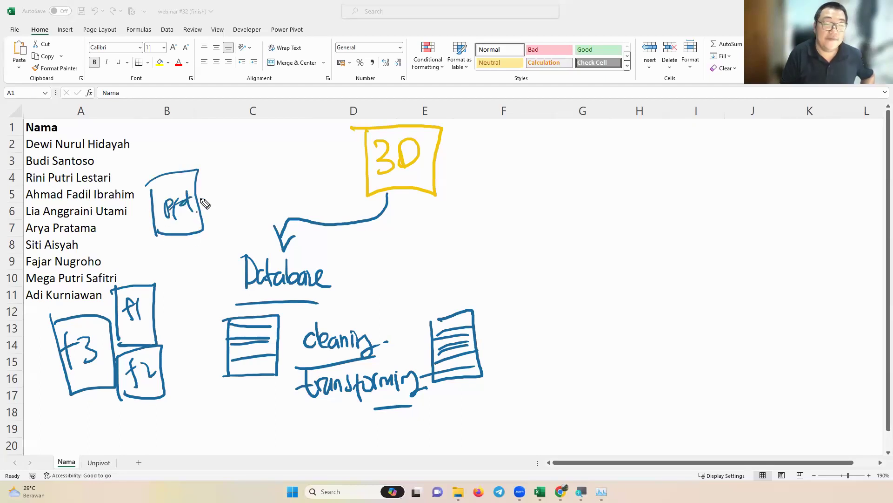
mouse_move(152, 108)
left_mouse_down()
mouse_move(176, 165)
mouse_move(162, 101)
mouse_move(168, 142)
left_mouse_up()
mouse_move(183, 130)
left_mouse_down()
mouse_move(178, 142)
mouse_move(196, 128)
left_mouse_up()
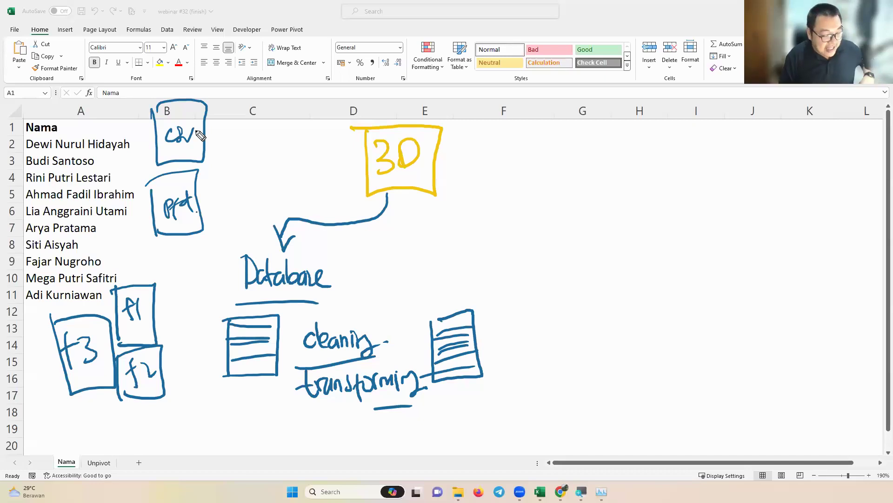
Mark up the Database sketch in red with a crossed-out first table, an underlined "get" and an enclosing rectangle.
left_click_drag(224, 307, 287, 370)
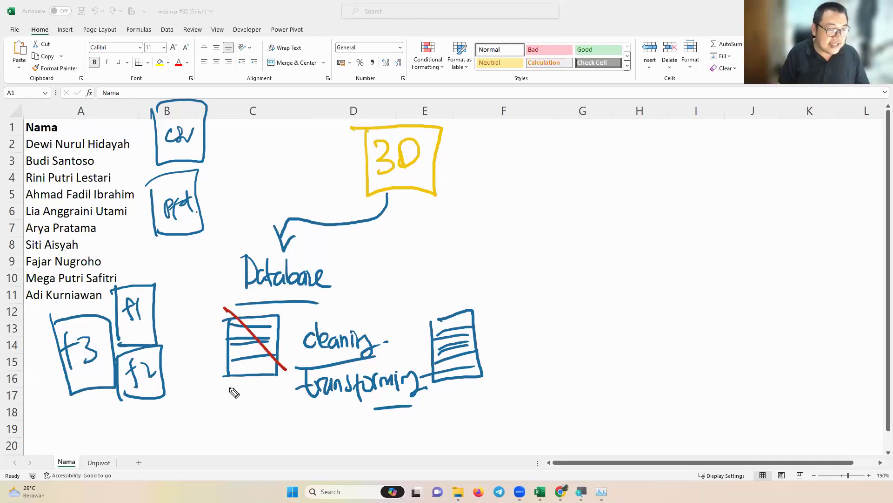
left_click_drag(229, 387, 281, 322)
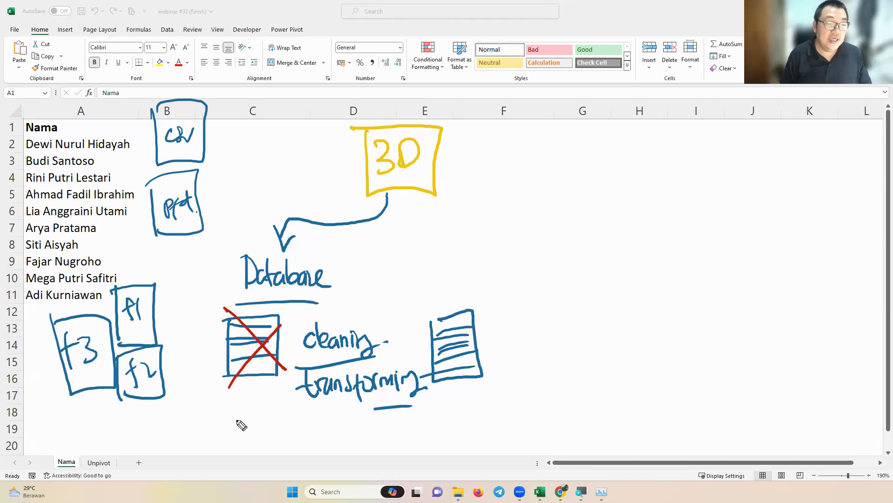
mouse_move(196, 301)
left_mouse_down()
mouse_move(185, 321)
mouse_move(207, 316)
left_mouse_up()
left_click_drag(199, 308, 216, 303)
left_click_drag(176, 336, 210, 325)
left_click_drag(184, 344, 217, 330)
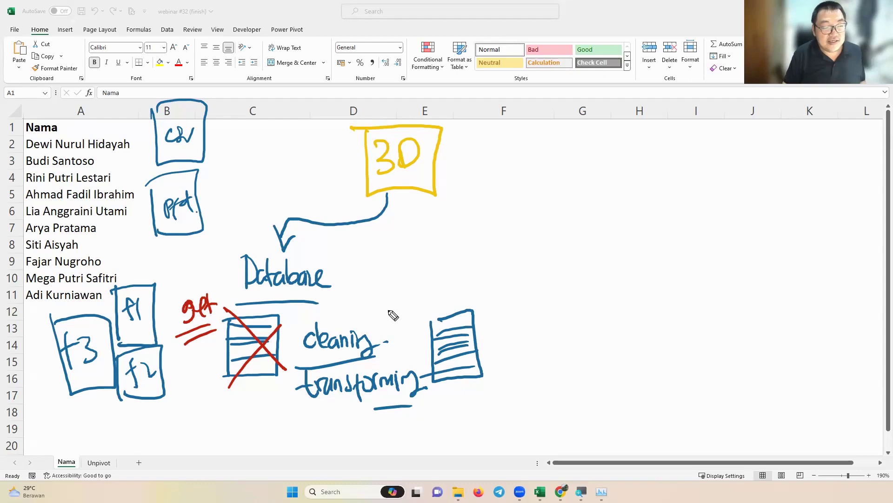
left_click_drag(175, 248, 500, 426)
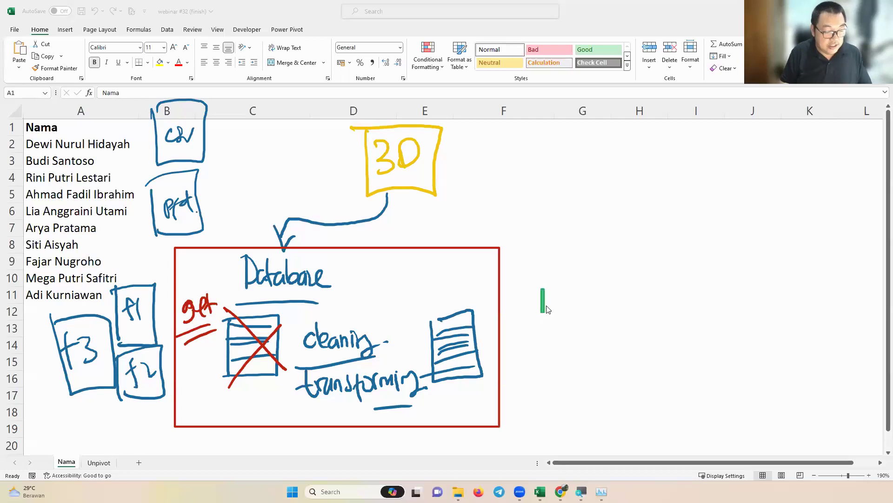
Draw a green boxed "Dapur" beside the red frame, with an arrow to a boxed "Dashb.".
mouse_move(542, 291)
left_mouse_down()
mouse_move(539, 308)
mouse_move(603, 292)
left_mouse_up()
mouse_move(530, 274)
left_mouse_down()
mouse_move(602, 269)
mouse_move(605, 341)
left_mouse_up()
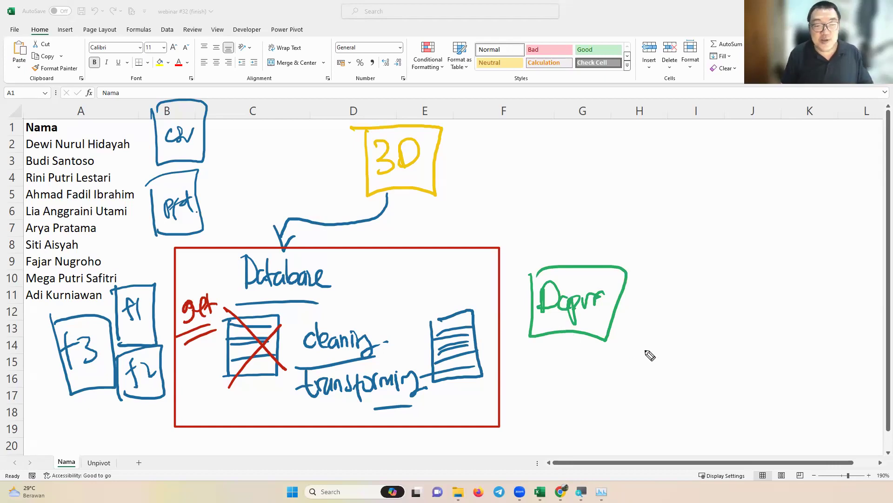
left_click_drag(636, 309, 689, 307)
left_click_drag(680, 300, 682, 316)
mouse_move(698, 277)
left_mouse_down()
mouse_move(784, 345)
mouse_move(805, 278)
left_mouse_up()
mouse_move(713, 288)
left_mouse_down()
mouse_move(748, 313)
mouse_move(754, 290)
mouse_move(786, 318)
left_mouse_up()
left_click(790, 319)
Draw a green arrow to the Database frame and write a boxed, underlined "Power Query" preceded by "<16".
mouse_move(509, 212)
left_mouse_down()
mouse_move(401, 249)
mouse_move(408, 257)
left_mouse_up()
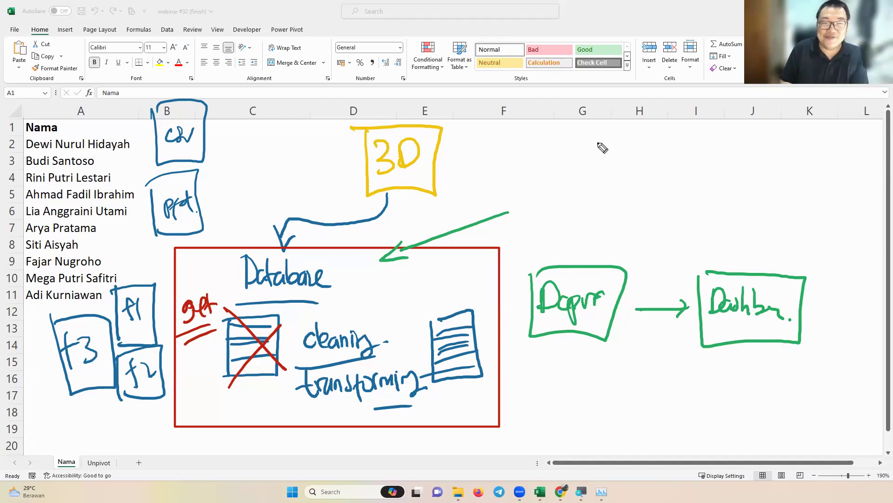
mouse_move(606, 134)
left_mouse_down()
mouse_move(607, 163)
mouse_move(607, 150)
mouse_move(670, 153)
left_mouse_up()
mouse_move(683, 139)
left_mouse_down()
mouse_move(680, 163)
mouse_move(749, 170)
left_mouse_up()
left_click_drag(612, 177, 722, 184)
left_click(724, 190)
mouse_move(596, 113)
left_mouse_down()
mouse_move(632, 114)
mouse_move(754, 180)
mouse_move(590, 179)
left_mouse_up()
mouse_move(548, 132)
left_mouse_down()
mouse_move(521, 146)
mouse_move(549, 152)
left_mouse_up()
mouse_move(555, 134)
left_mouse_down()
mouse_move(553, 154)
mouse_move(570, 154)
left_mouse_up()
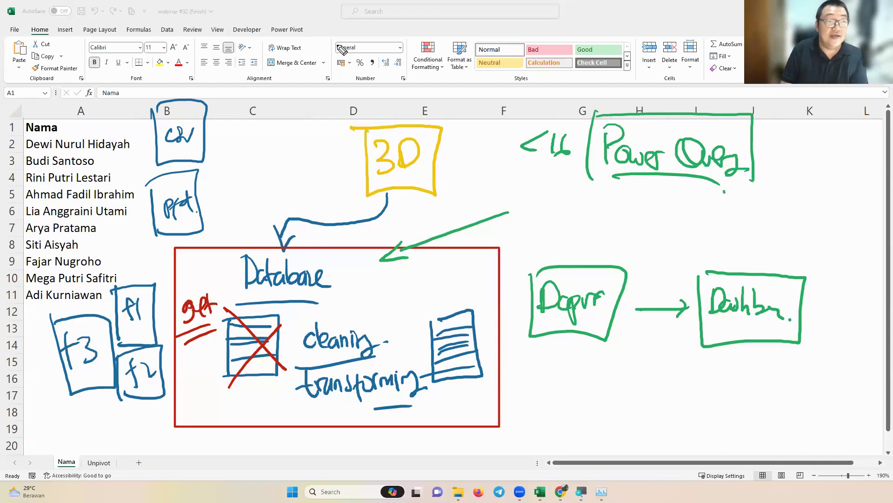
Write a boxed "Power Q." in green over the ribbon and circle "get" and "transforming" in green.
mouse_move(313, 19)
left_mouse_down()
mouse_move(328, 46)
mouse_move(393, 21)
mouse_move(314, 19)
mouse_move(332, 39)
mouse_move(389, 40)
left_mouse_up()
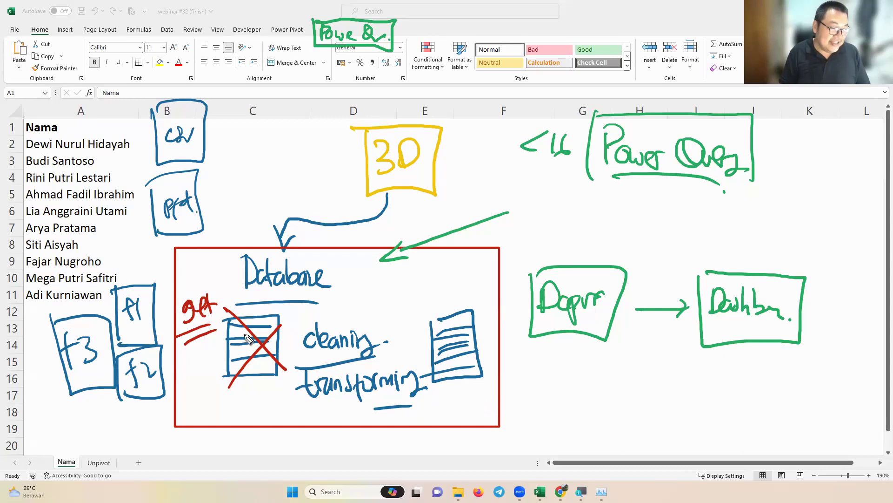
mouse_move(229, 282)
left_mouse_down()
mouse_move(215, 339)
mouse_move(157, 339)
mouse_move(190, 298)
left_mouse_up()
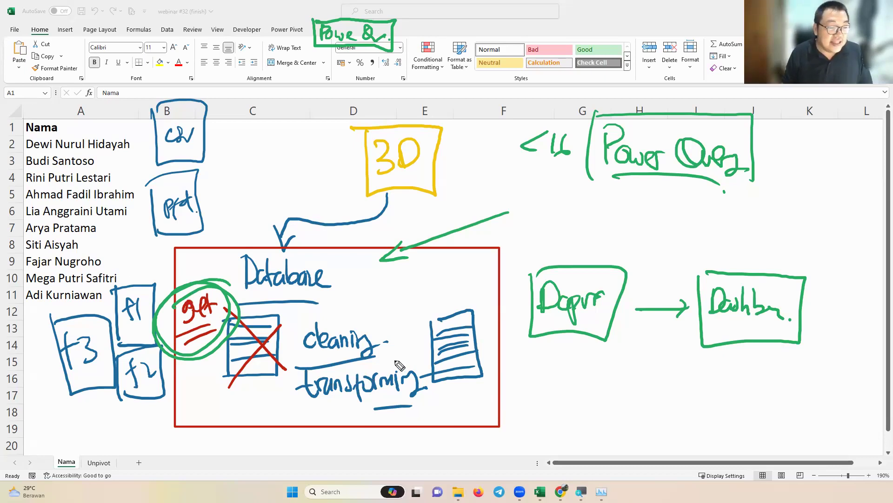
mouse_move(391, 370)
left_mouse_down()
mouse_move(305, 370)
mouse_move(358, 424)
mouse_move(374, 359)
left_mouse_up()
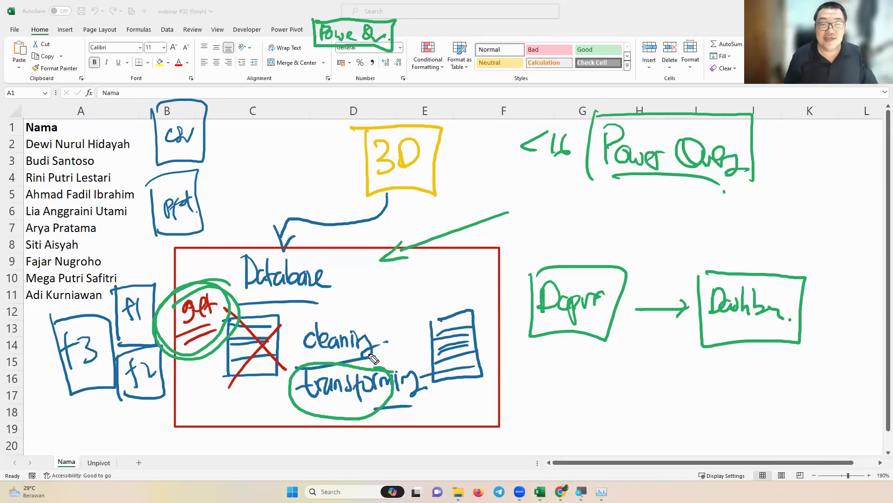
Frame the Get & Transform Data commands in green and Queries & Connections in red, and clear all screen annotations.
left_click(170, 33)
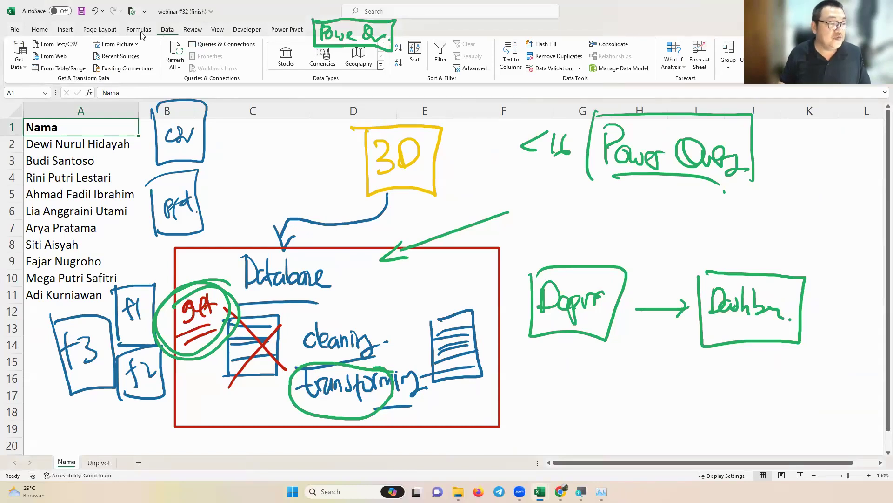
mouse_move(5, 32)
left_mouse_down()
mouse_move(167, 88)
mouse_move(157, 85)
left_mouse_up()
mouse_move(163, 37)
left_mouse_down()
mouse_move(242, 85)
mouse_move(265, 88)
left_mouse_up()
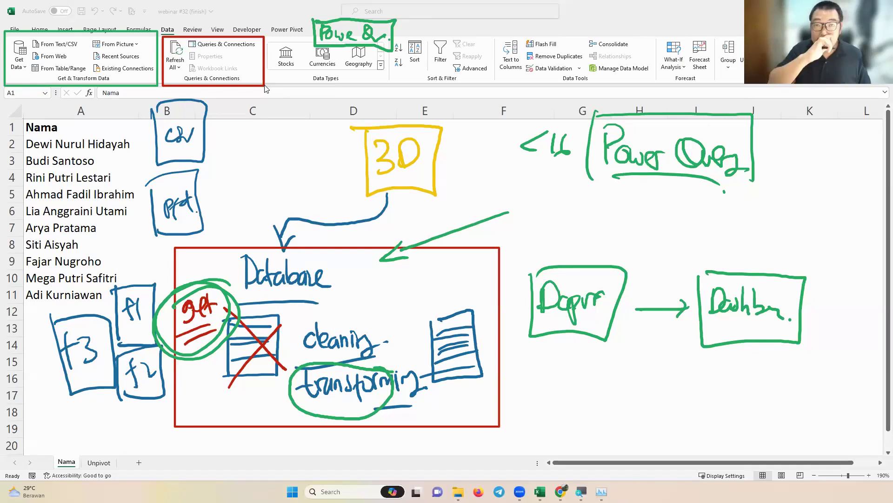
key("Escape")
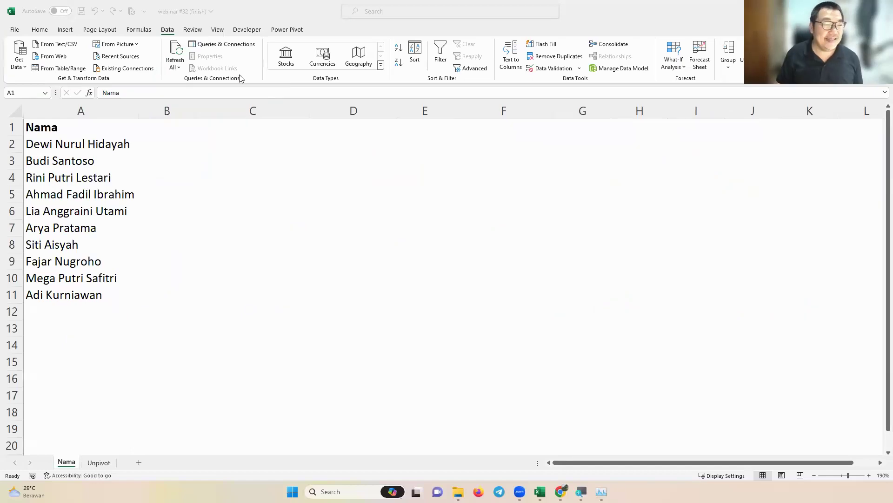
Highlight the names in A2:A11 and widen column B beside them.
left_click(98, 144)
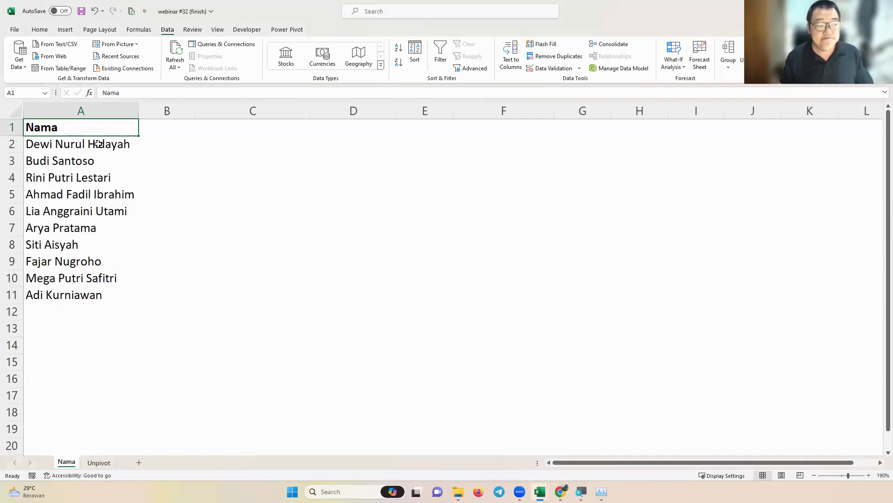
left_click_drag(98, 144, 96, 302)
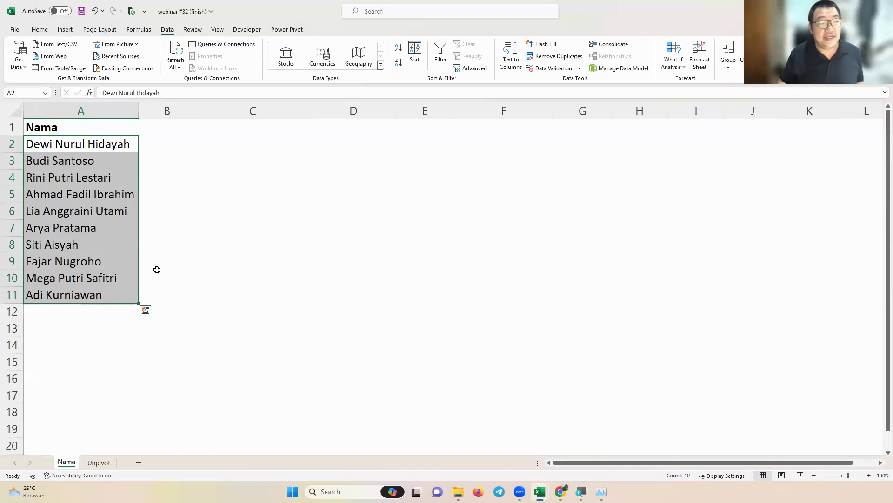
left_click(187, 142)
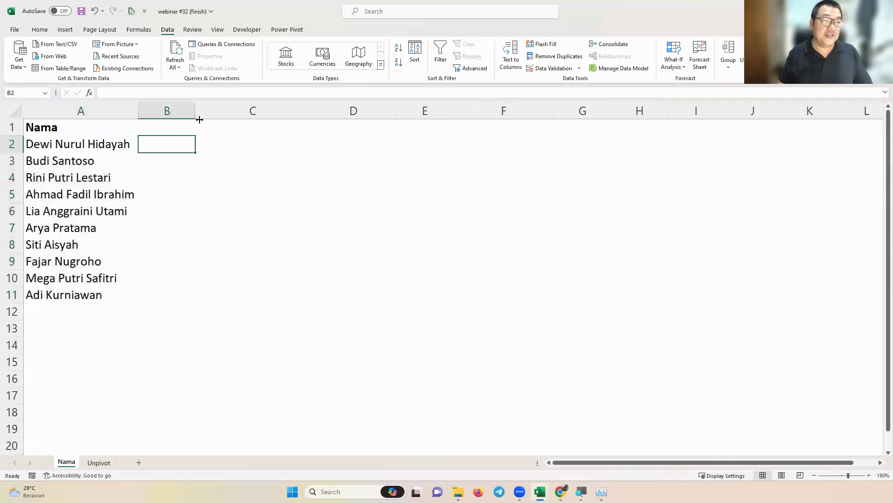
left_click_drag(195, 111, 231, 111)
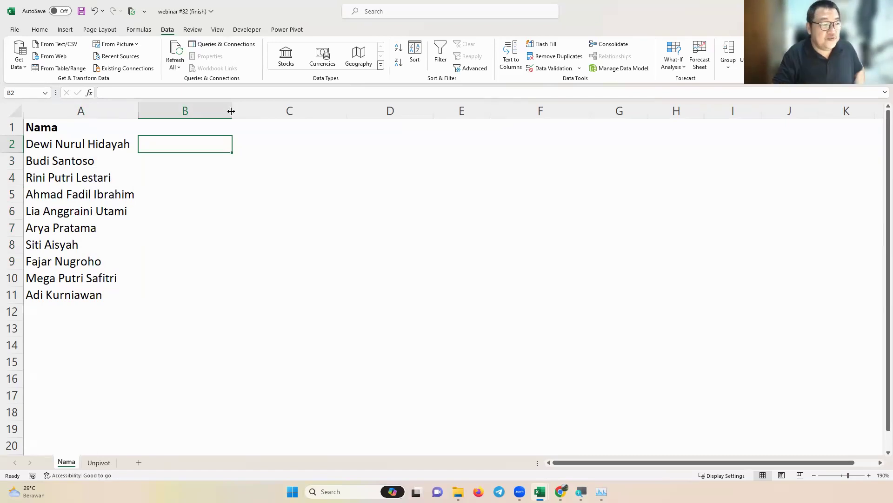
Enter the first person's first and last name as a sample in cell B2 and delete it.
double_click(215, 144)
type("Dewi Hidayah")
key("Return")
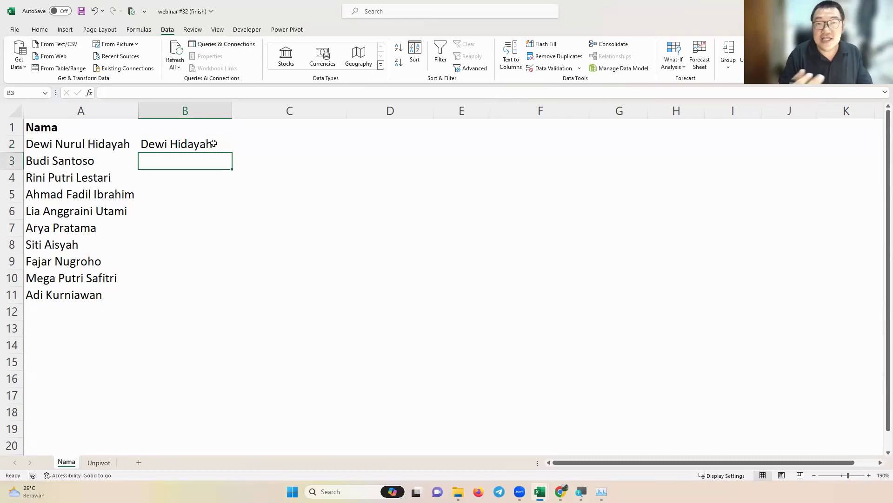
left_click(213, 144)
key("Delete")
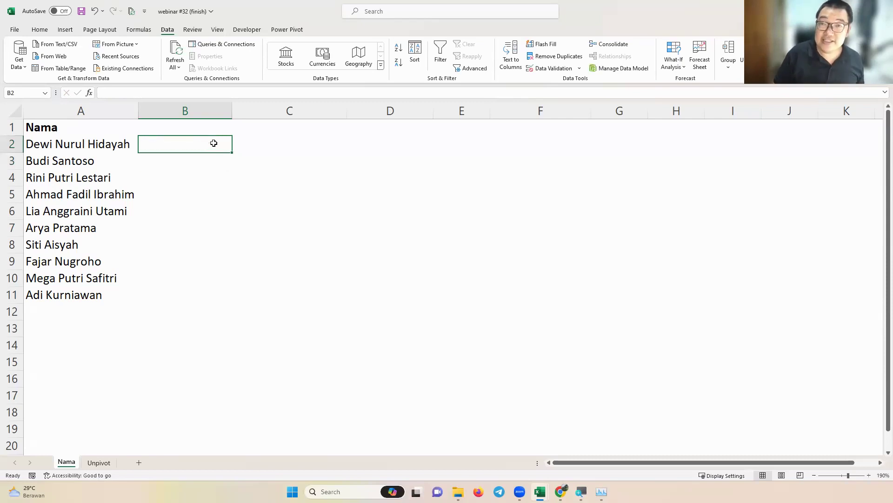
Add the bold header "Nama" in cell C1.
left_click(294, 126)
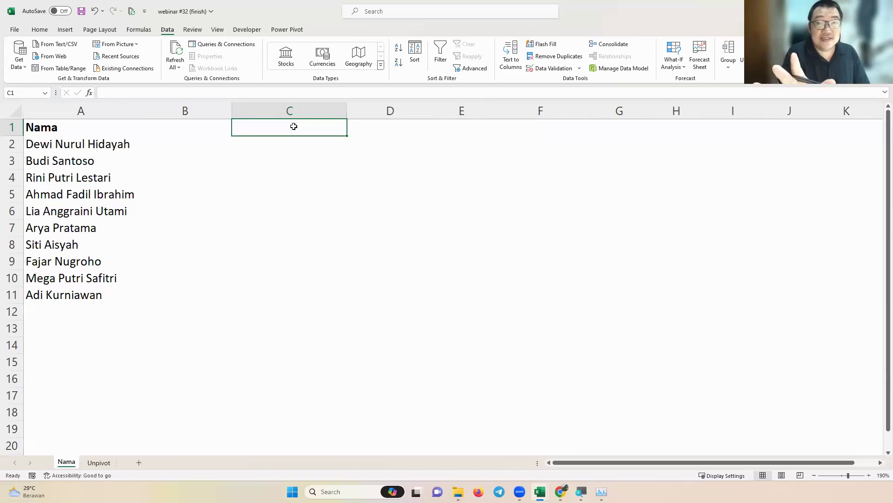
type("Nama")
key("Return")
left_click(294, 126)
key("ctrl+b")
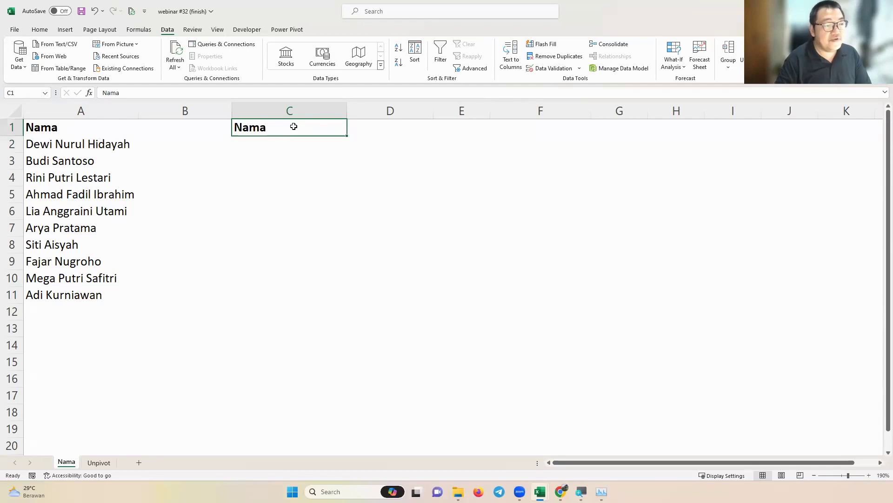
key("Return")
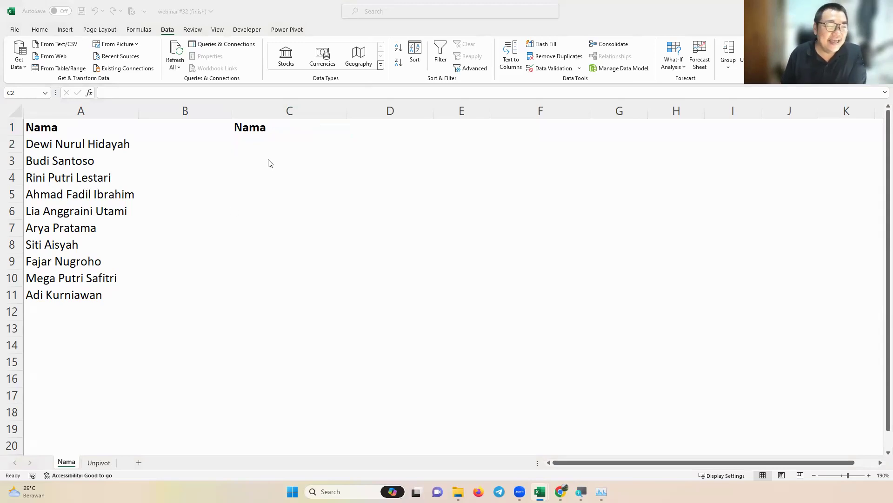
Split the name in A2 at its spaces with =TEXTSPLIT(A2;" ") in C2 and fill the formula down to C11.
left_click(264, 142)
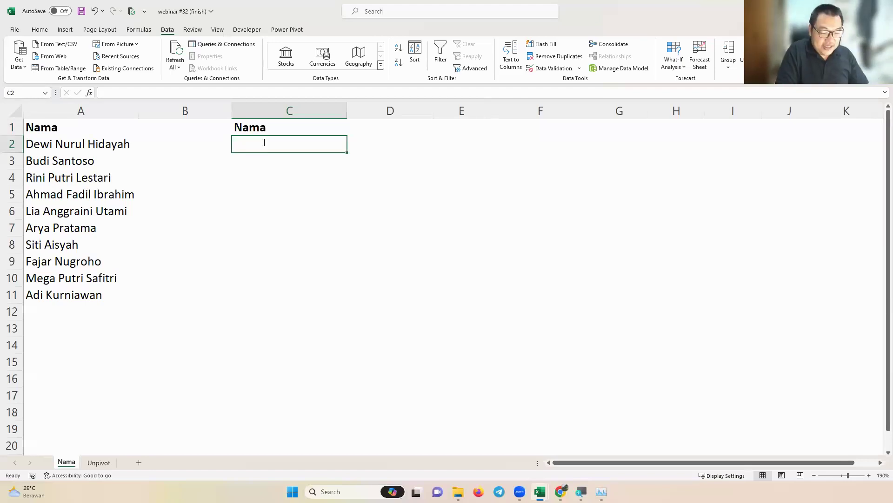
type("=tex")
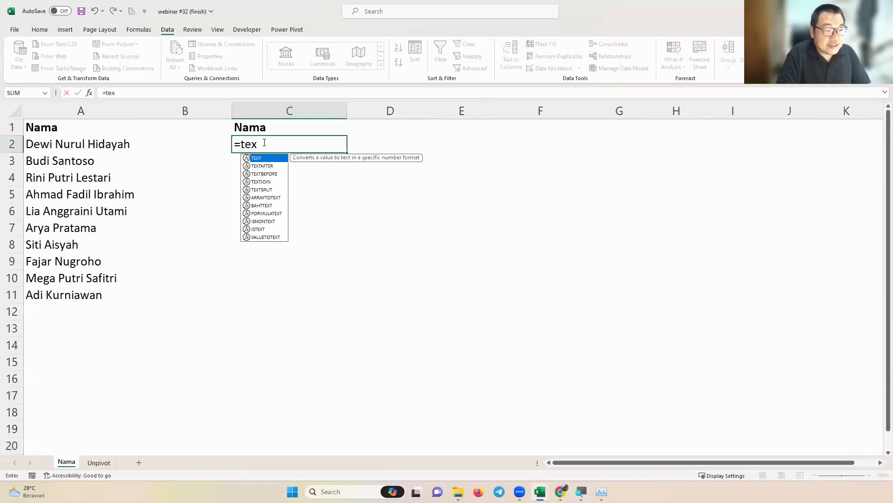
type("ts")
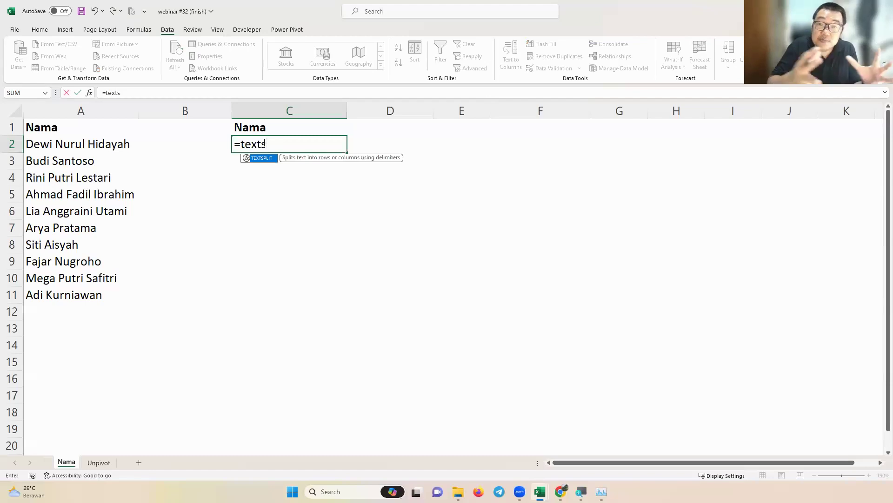
key("Tab")
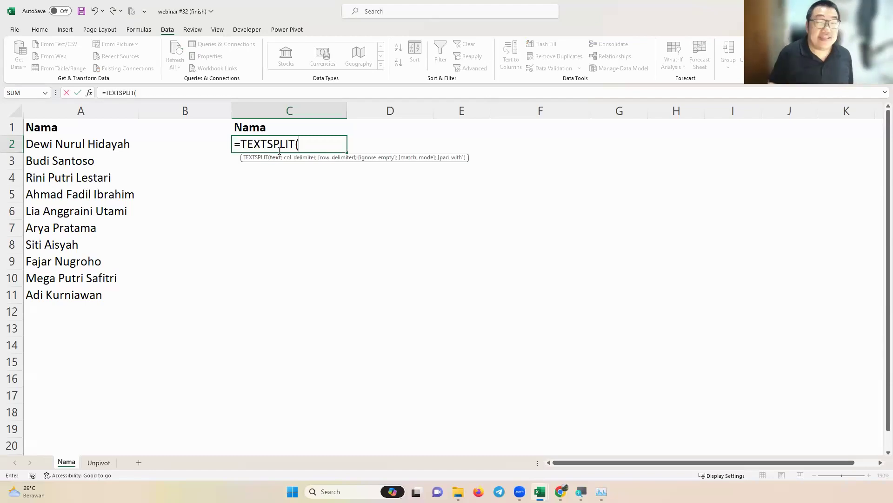
left_click(95, 144)
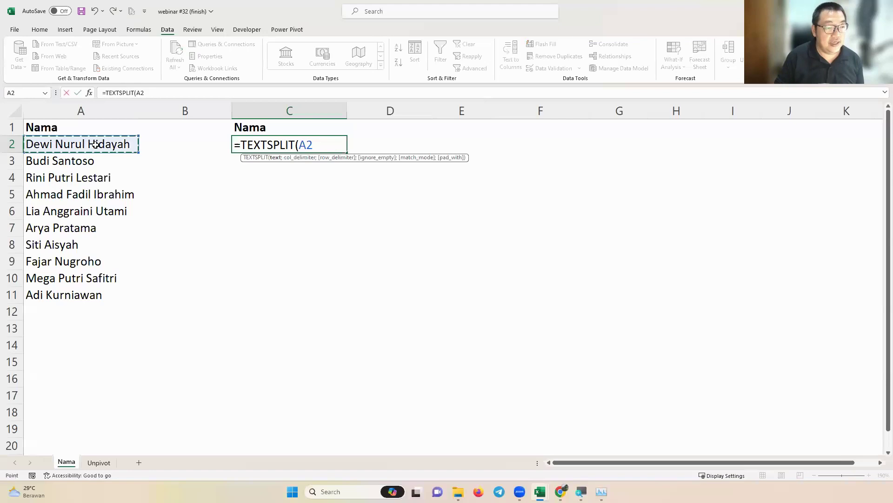
type(";")
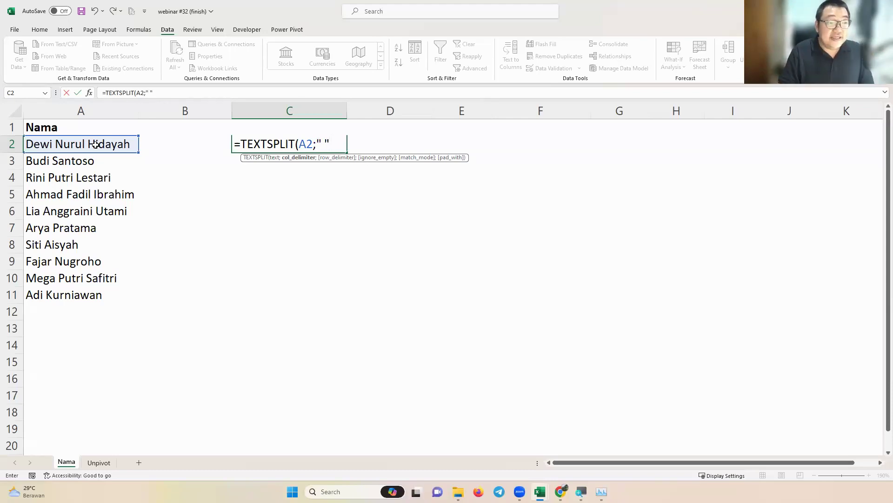
key("Return")
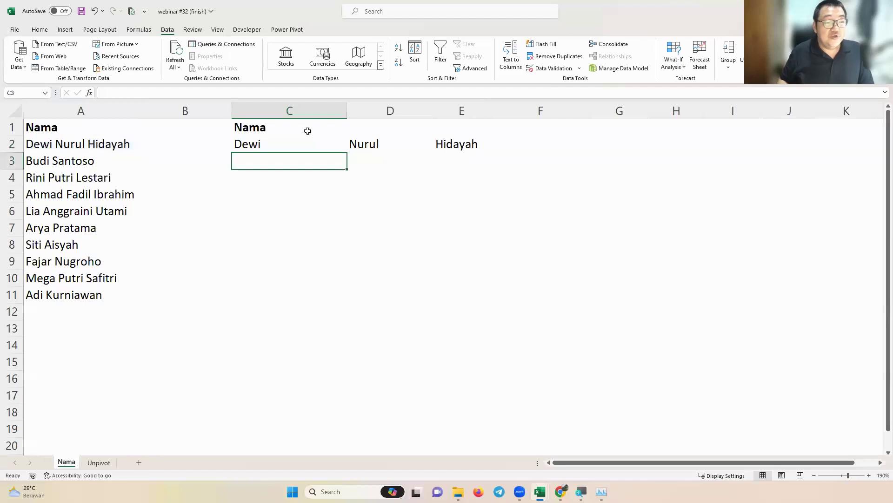
key("Up")
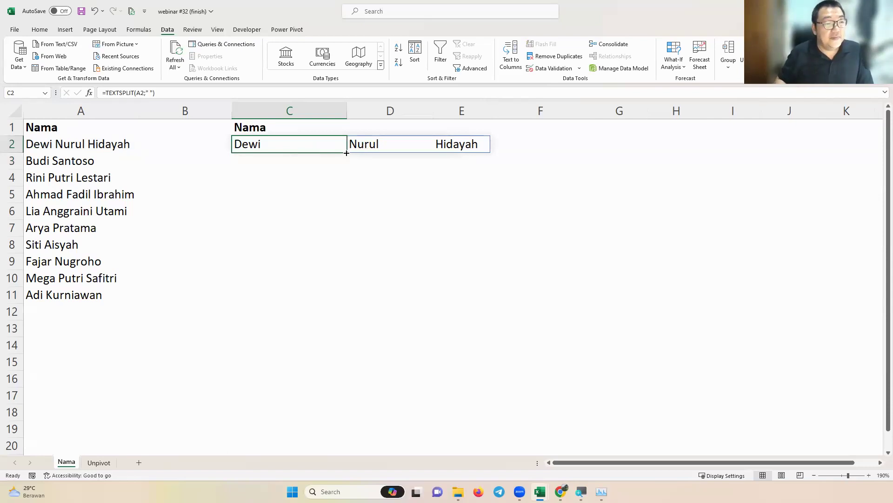
left_click_drag(346, 228, 351, 278)
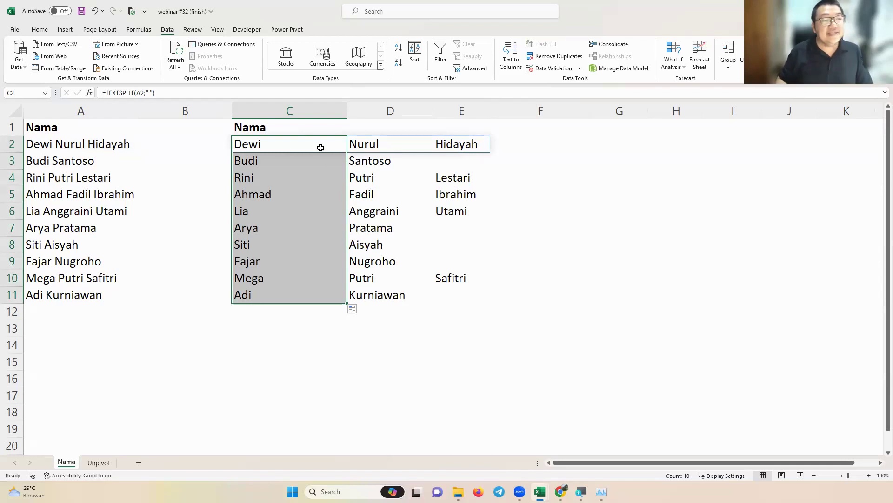
Wrap the C2 formula in CHOOSECOLS to keep only the first part: =CHOOSECOLS(TEXTSPLIT(A2;" ");1).
left_click(320, 148)
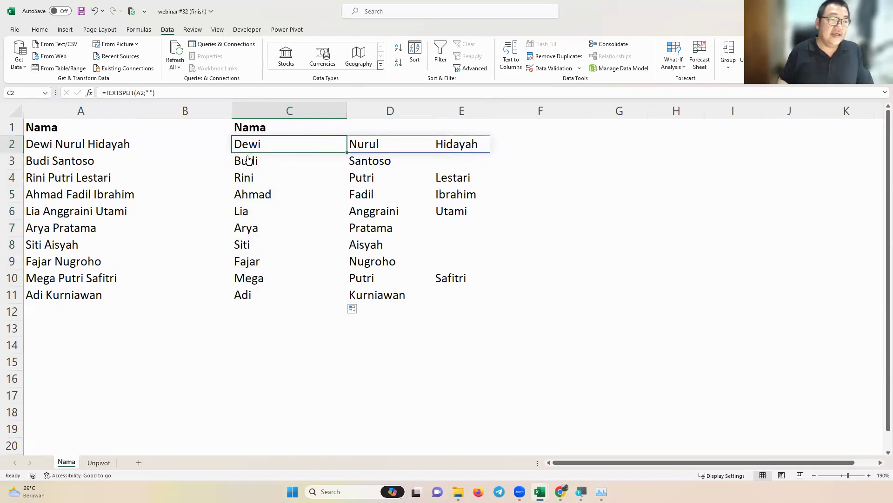
double_click(243, 144)
left_click(243, 141)
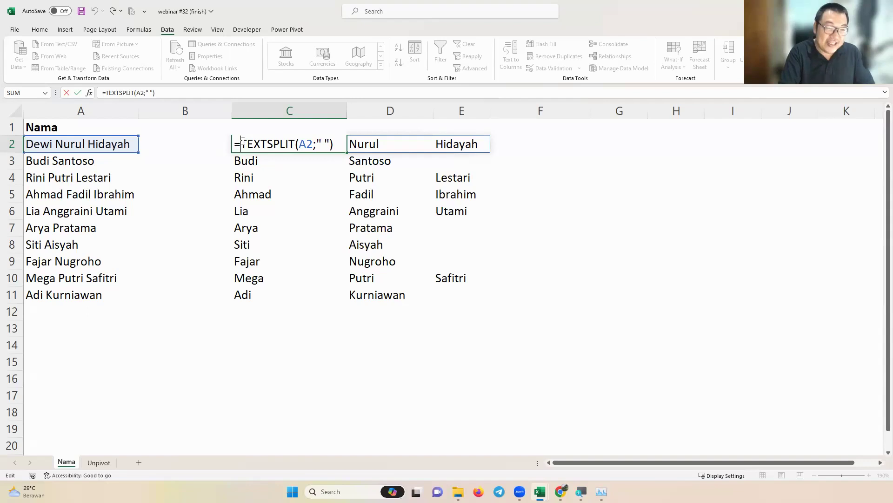
type("choo")
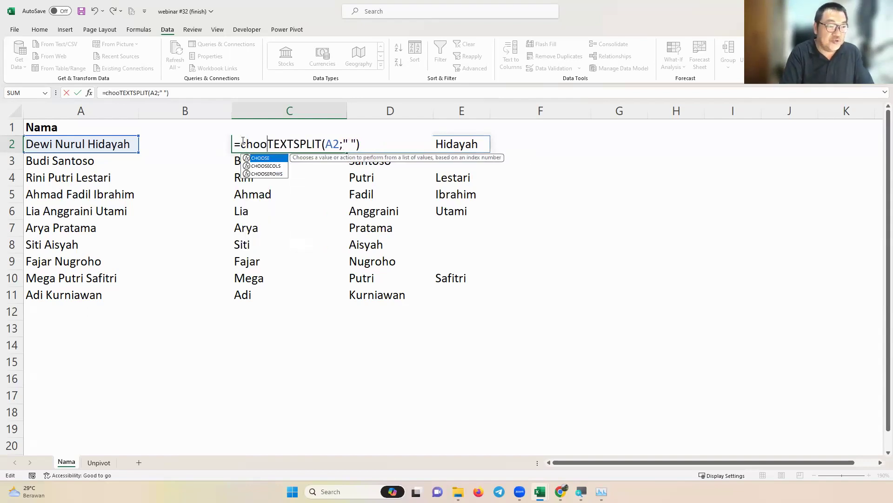
key("Down")
key("Tab")
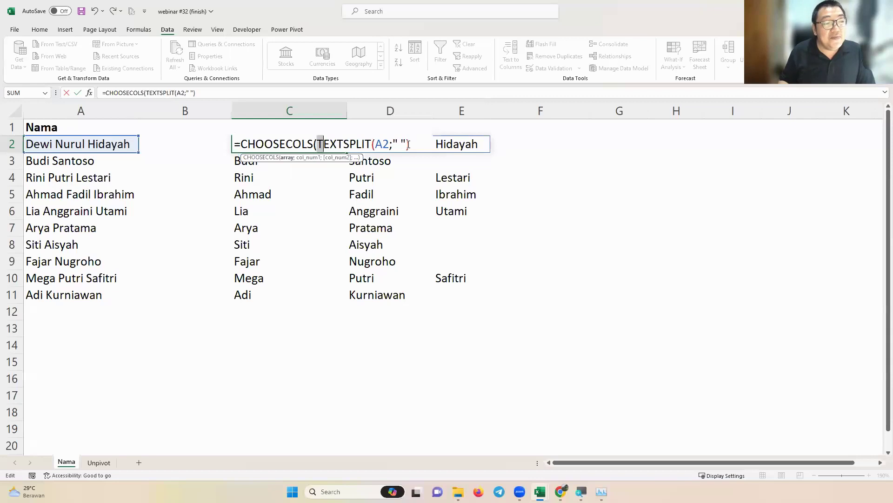
left_click_drag(318, 145, 422, 145)
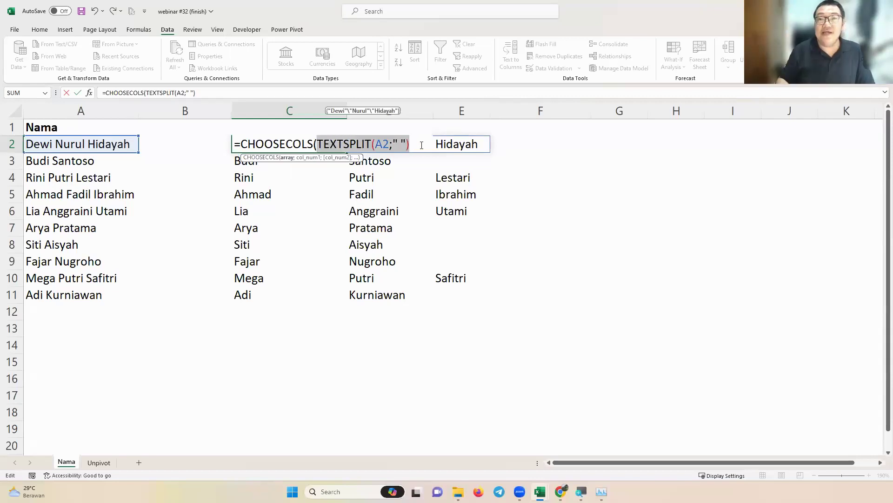
left_click(420, 145)
type(";1")
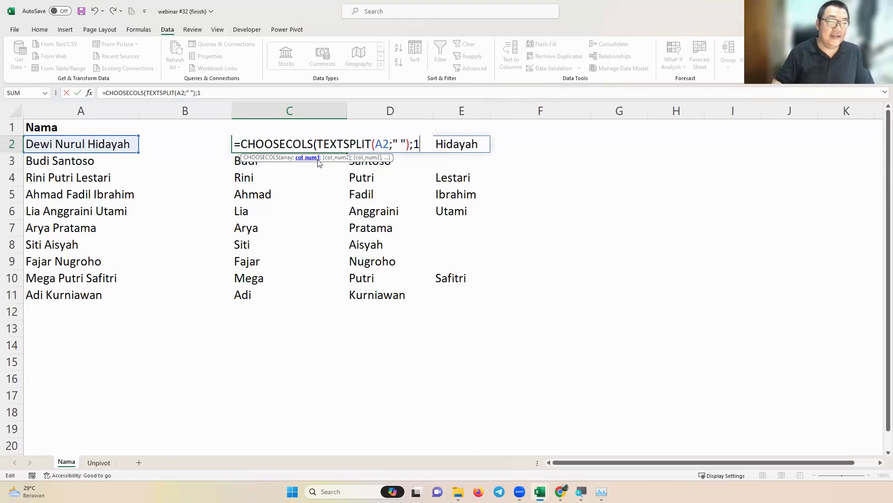
key("Return")
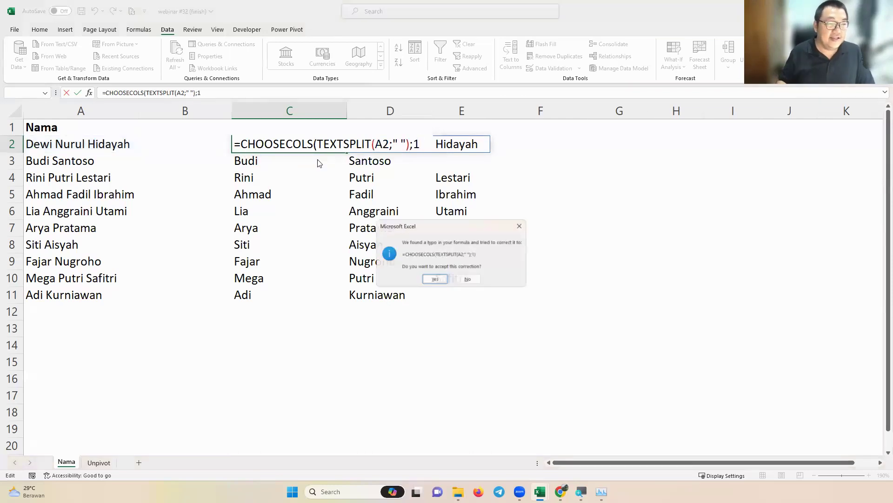
left_click(433, 279)
Add -1 as the second column number in C2's CHOOSECOLS to include the last name, and fill it down to C11.
key("Up")
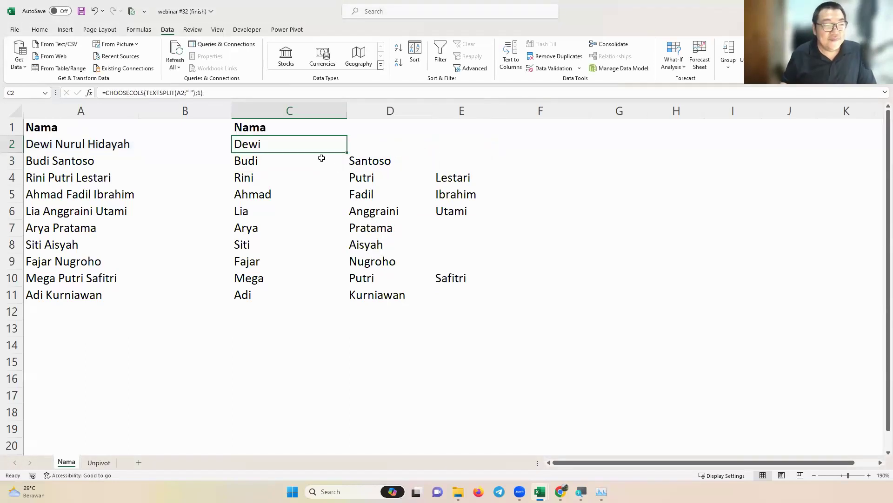
double_click(325, 143)
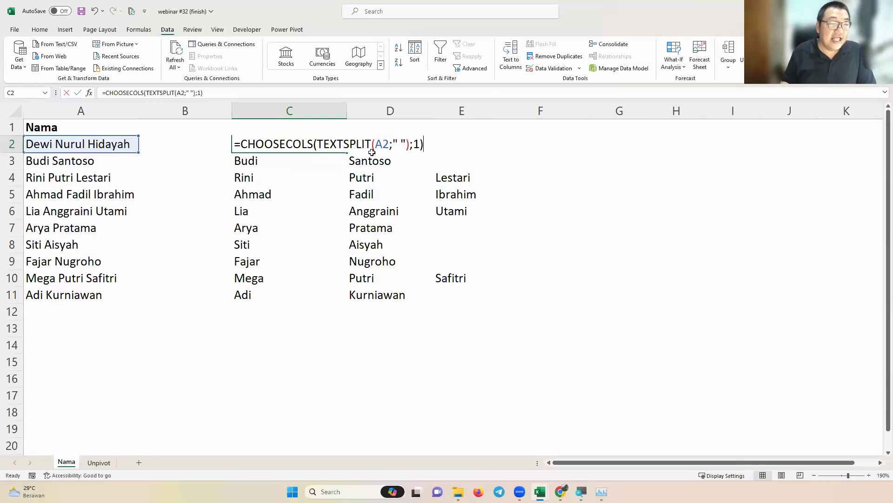
left_click(419, 143)
type(";")
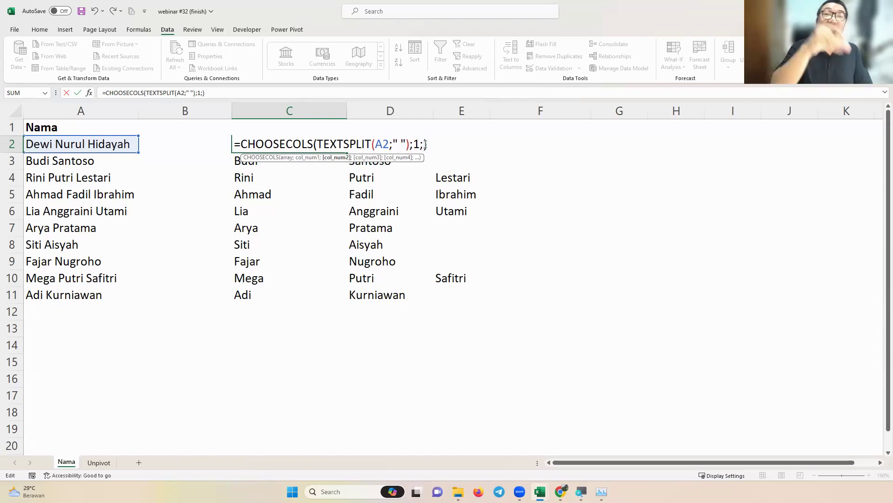
type("-1")
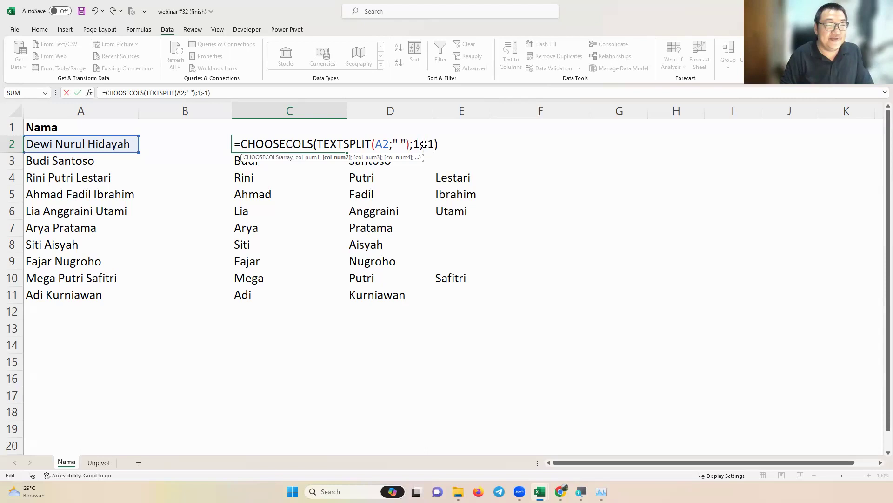
key("Return")
key("Up")
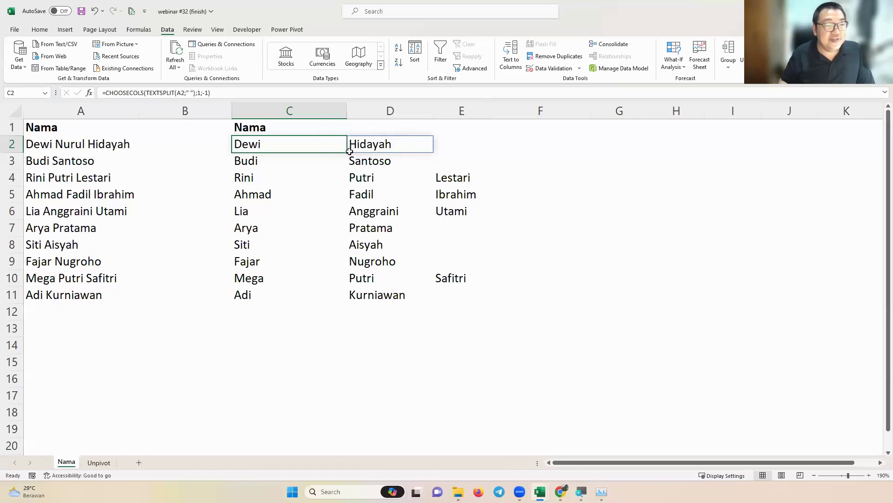
left_click_drag(350, 152, 350, 301)
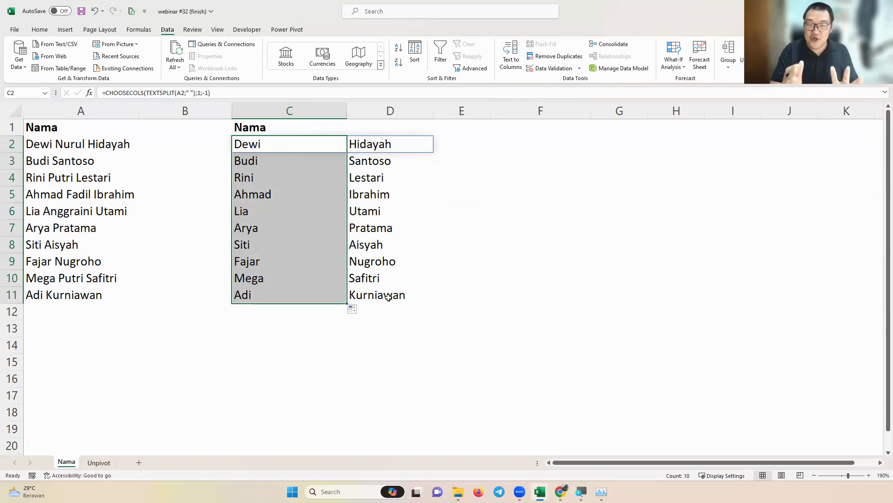
Insert the TEXTJOIN function with its opening parenthesis in front of CHOOSECOLS in the C2 formula.
double_click(300, 144)
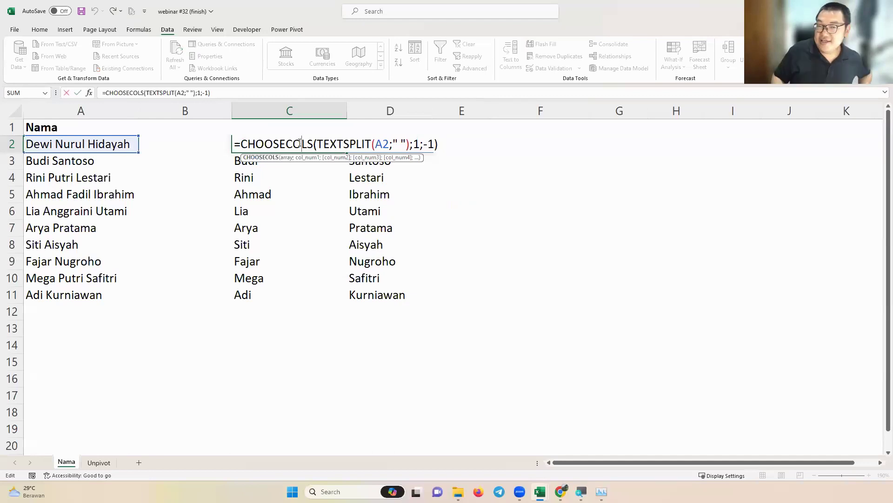
key("ctrl+Left")
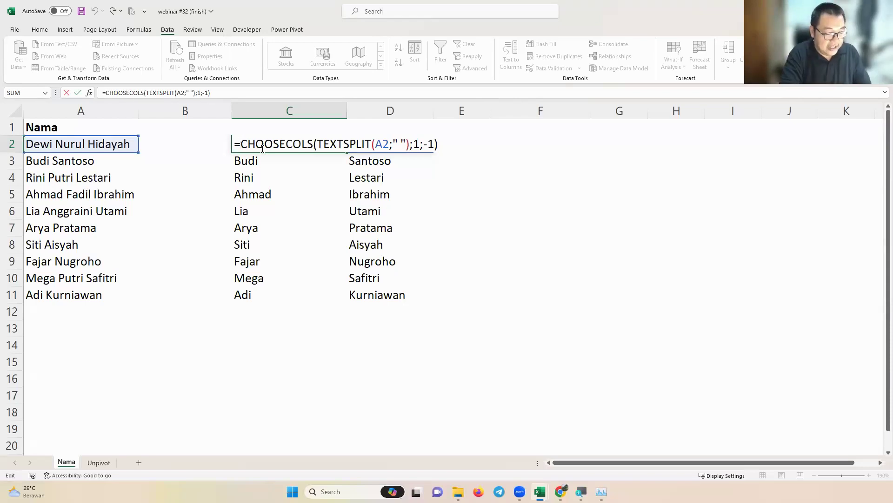
type("ex")
key("BackSpace")
key("BackSpace")
type("tex")
key("Down")
key("Down")
key("Tab")
key("BackSpace")
key("BackSpace")
key("BackSpace")
key("BackSpace")
key("BackSpace")
key("BackSpace")
key("BackSpace")
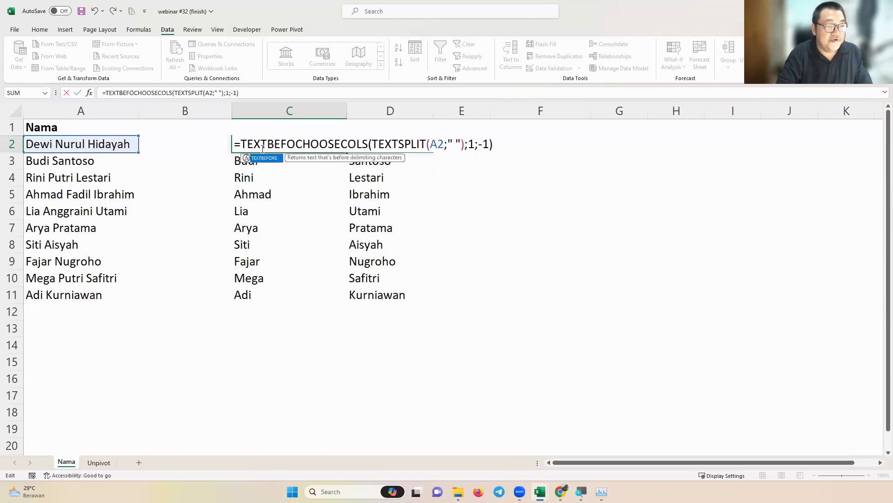
type("j")
key("Tab")
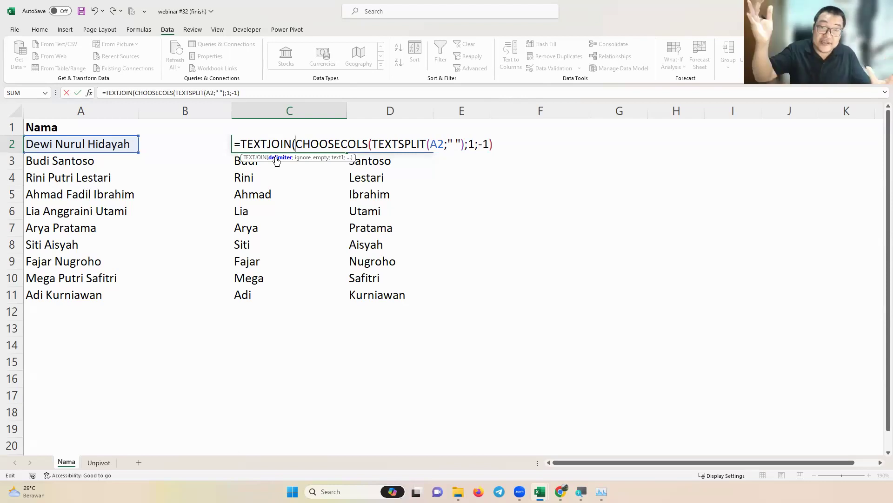
Complete TEXTJOIN in C2 with a space delimiter, TRUE for ignore_empty and a closing parenthesis, and fill it down to C11.
type("\" \"")
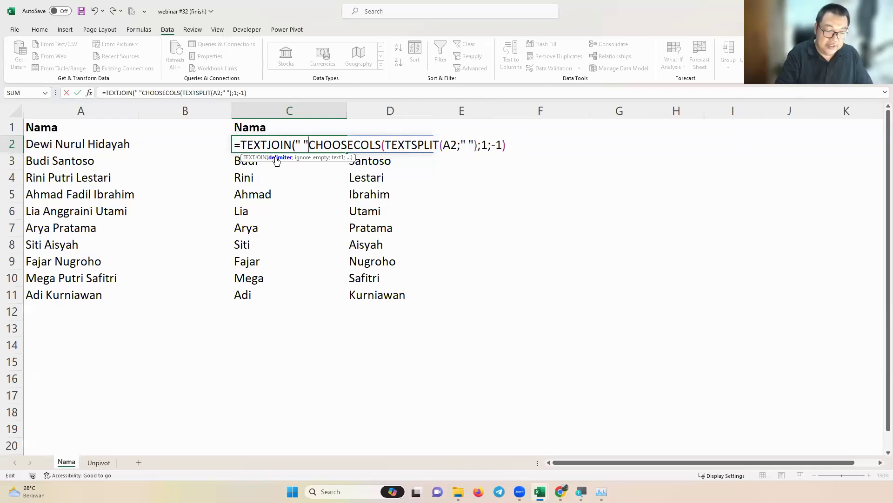
type(";")
type("true;")
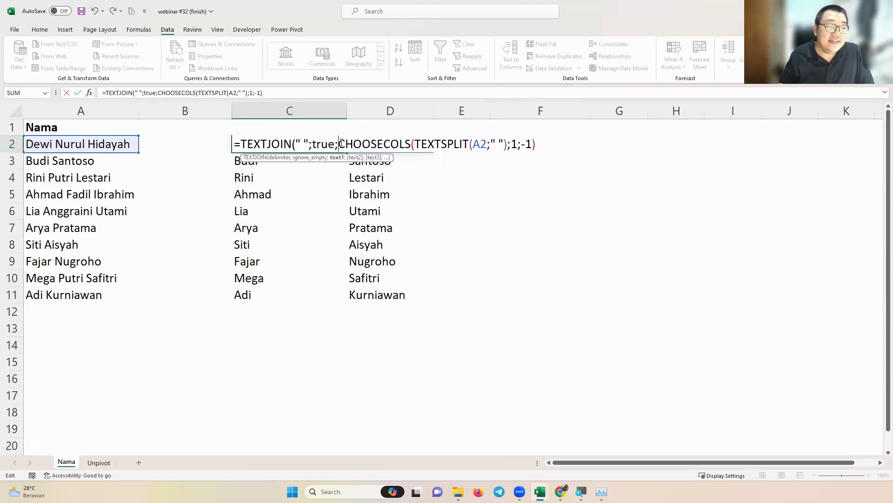
left_click_drag(338, 144, 537, 141)
left_click(538, 142)
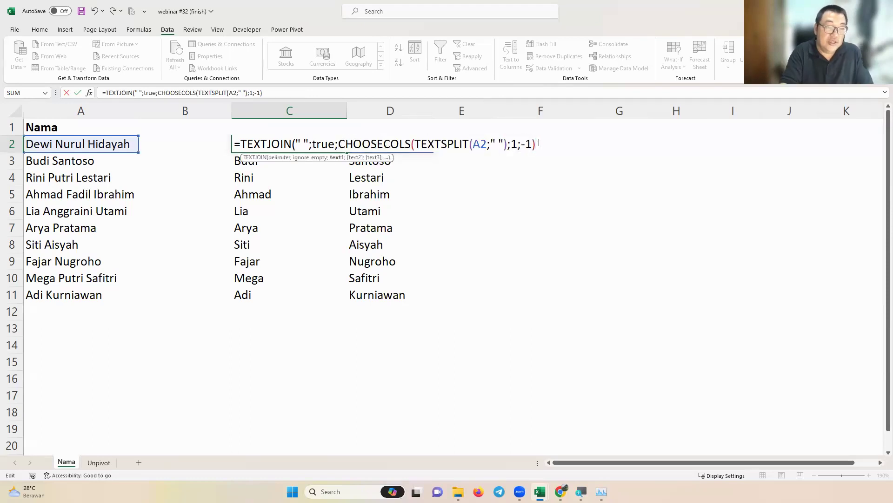
type(")")
key("Return")
key("Up")
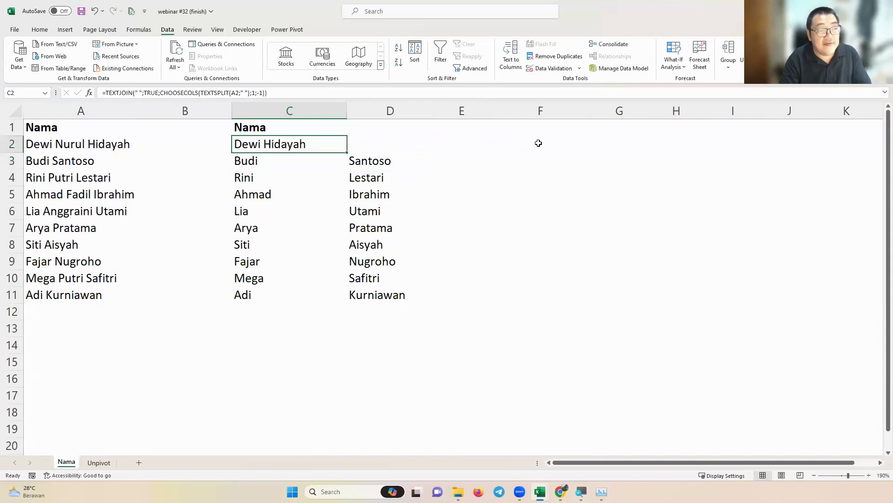
double_click(348, 154)
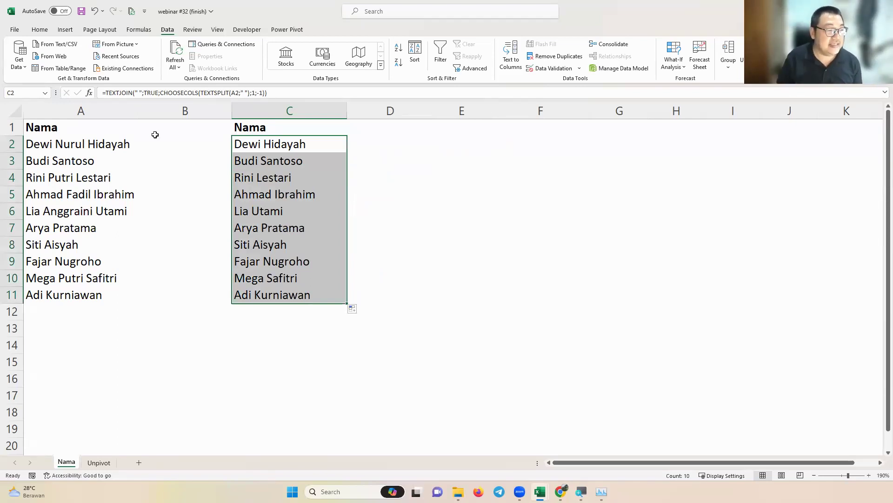
Compare the original and shortened names in rows 4 and 10, and highlight the complete formula in C2.
left_click_drag(92, 172, 290, 185)
left_click_drag(107, 285, 273, 280)
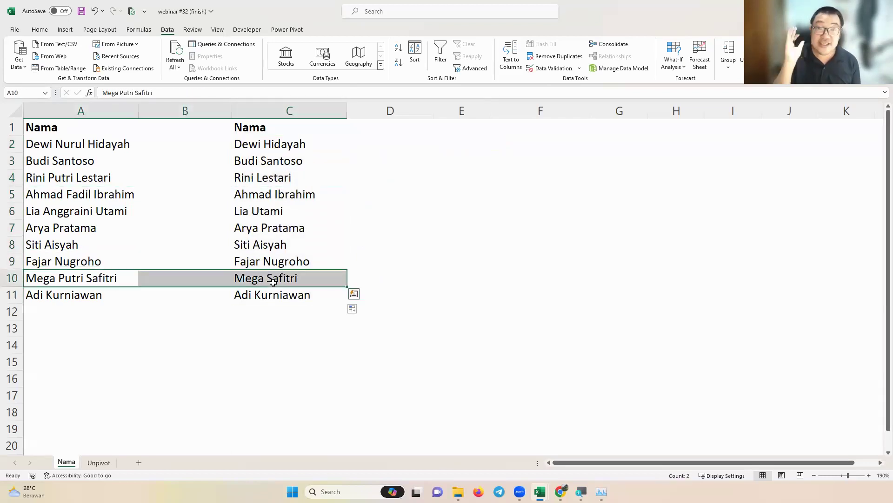
left_click(275, 147)
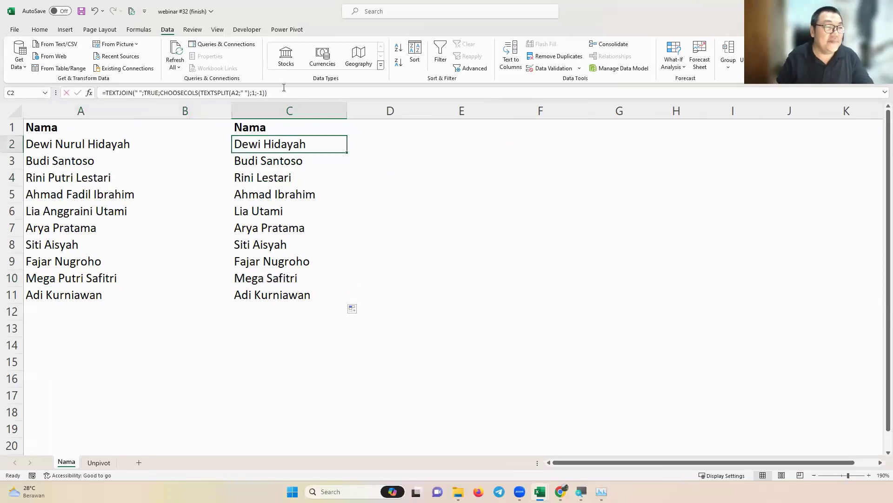
key("F2")
key("shift+Home")
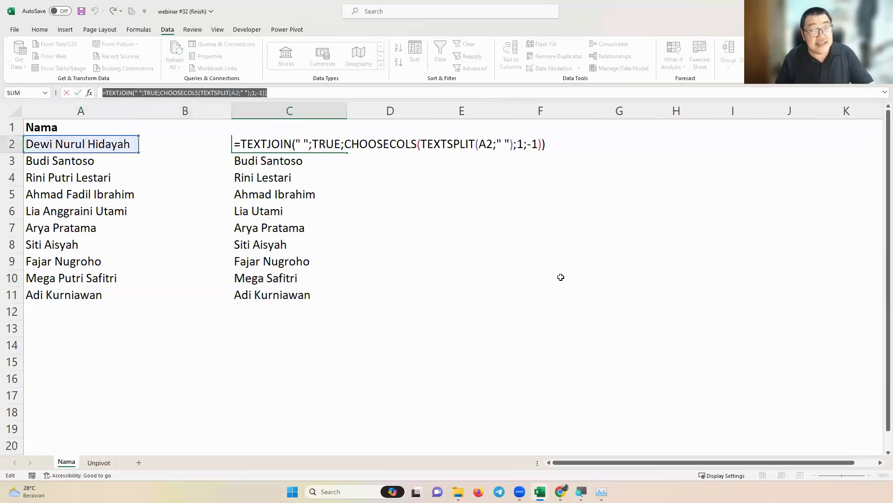
key("Escape")
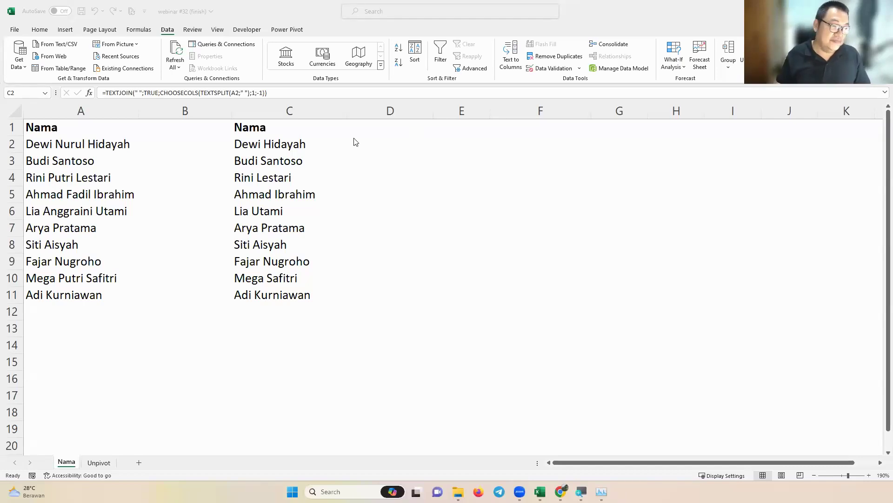
Narrow the empty column B between the original and shortened names on the Nama sheet.
left_click_drag(232, 110, 177, 108)
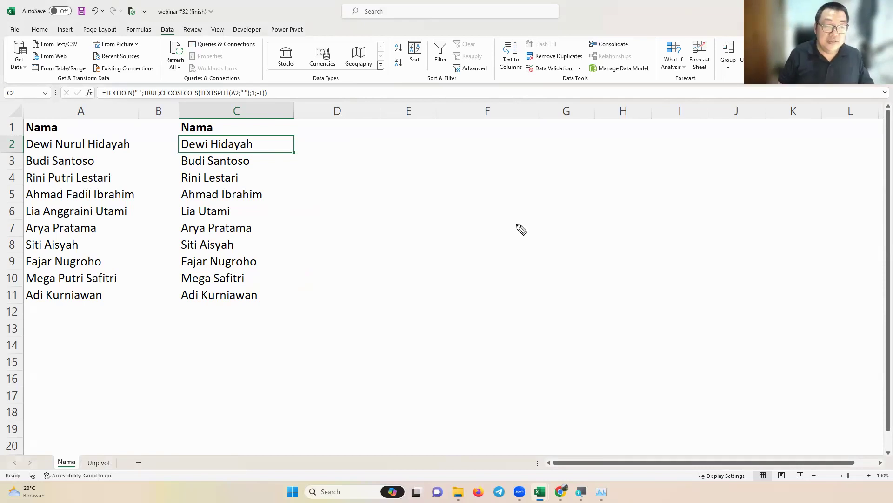
mouse_move(481, 148)
left_mouse_down()
mouse_move(486, 183)
mouse_move(533, 178)
left_mouse_up()
left_click_drag(458, 194, 535, 191)
mouse_move(470, 202)
left_mouse_down()
mouse_move(531, 198)
mouse_move(425, 275)
mouse_move(550, 224)
mouse_move(570, 265)
mouse_move(582, 247)
left_mouse_up()
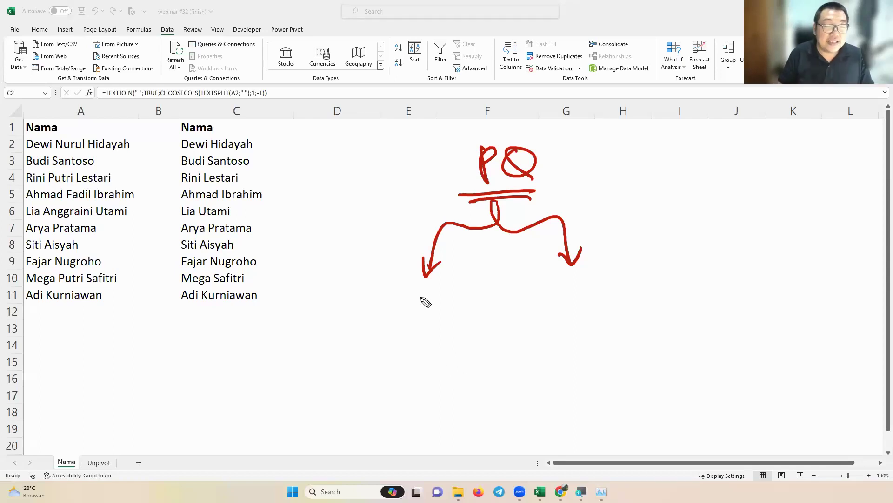
mouse_move(409, 285)
left_mouse_down()
mouse_move(428, 316)
mouse_move(432, 294)
left_mouse_up()
mouse_move(445, 289)
left_mouse_down()
mouse_move(446, 314)
mouse_move(449, 285)
left_mouse_up()
left_click_drag(436, 318, 451, 311)
mouse_move(391, 278)
left_mouse_down()
mouse_move(401, 340)
mouse_move(472, 282)
mouse_move(390, 281)
left_mouse_up()
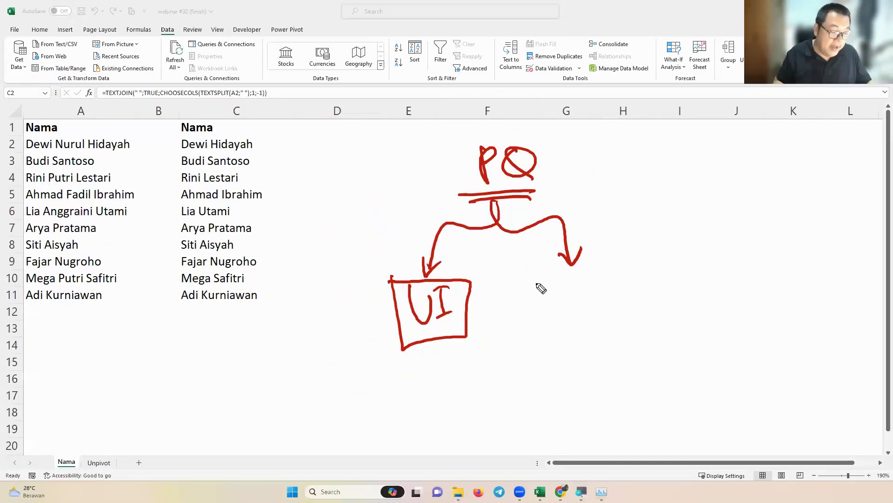
key("Escape")
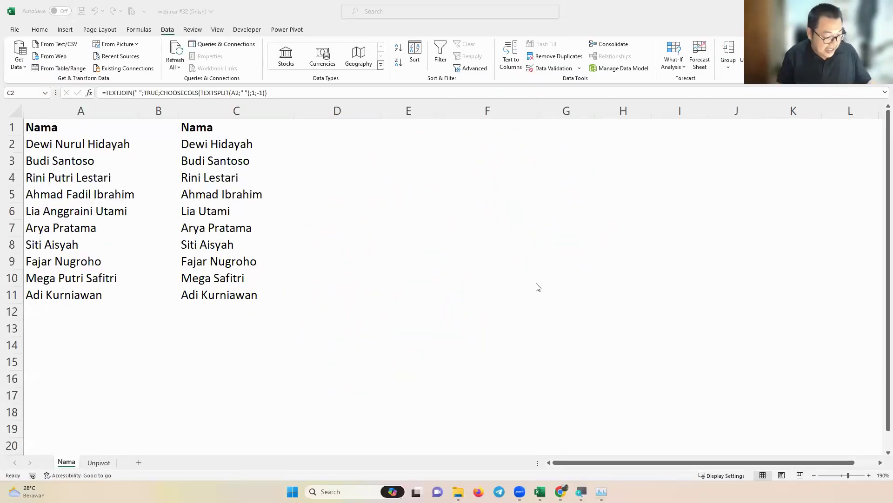
Draw a red "PQ" heading beside the data with an arrow to a boxed "UI" and a circled "90%" beneath it.
key("ctrl+2")
mouse_move(469, 193)
left_mouse_down()
mouse_move(466, 157)
mouse_move(469, 175)
left_mouse_up()
mouse_move(497, 161)
left_mouse_down()
mouse_move(488, 167)
mouse_move(505, 192)
left_mouse_up()
mouse_move(481, 206)
left_mouse_down()
mouse_move(439, 225)
mouse_move(412, 253)
mouse_move(425, 243)
mouse_move(428, 305)
left_mouse_up()
left_click_drag(418, 276, 441, 274)
left_click_drag(427, 305, 444, 301)
mouse_move(383, 259)
left_mouse_down()
mouse_move(454, 340)
mouse_move(386, 257)
left_mouse_up()
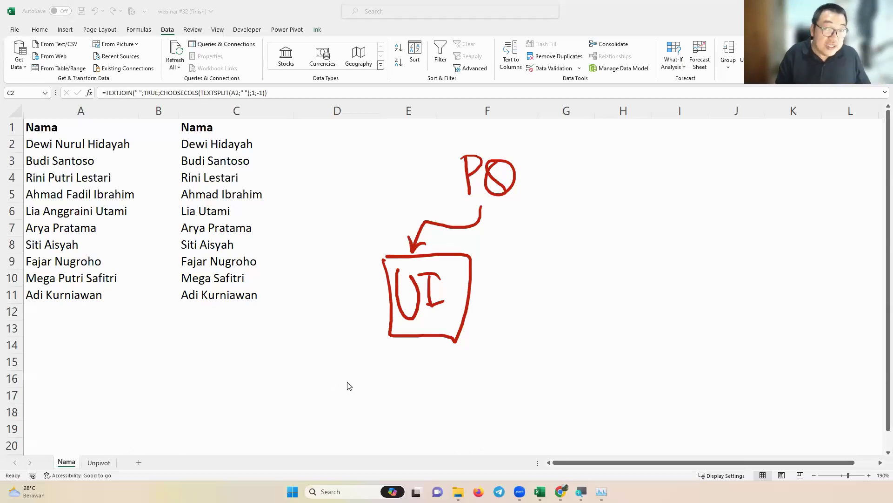
left_click_drag(412, 355, 413, 399)
mouse_move(423, 362)
left_mouse_down()
mouse_move(437, 397)
mouse_move(462, 376)
mouse_move(445, 342)
left_mouse_up()
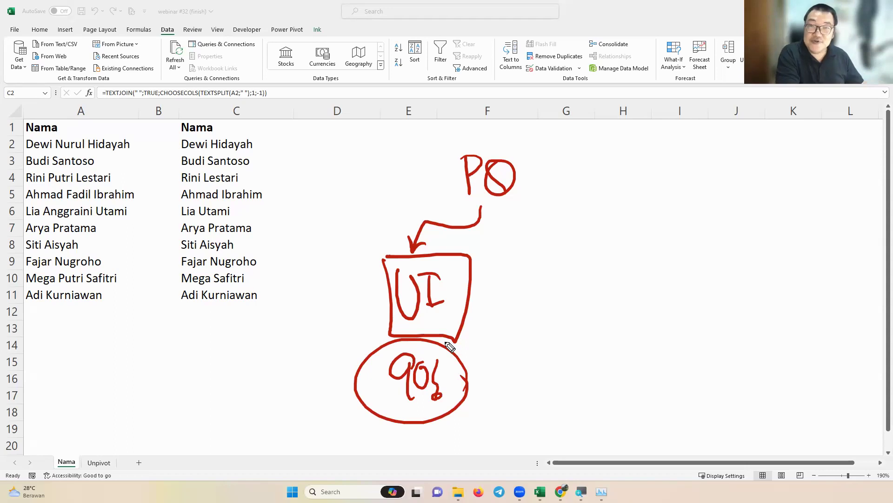
Add a second arrow from the PQ heading to a boxed "M-code" with a circled "10%" beneath it.
mouse_move(482, 205)
left_mouse_down()
mouse_move(484, 223)
mouse_move(563, 233)
mouse_move(556, 252)
mouse_move(565, 242)
left_mouse_up()
mouse_move(550, 282)
left_mouse_down()
mouse_move(543, 317)
mouse_move(556, 299)
left_mouse_up()
left_click_drag(565, 279, 567, 315)
left_click_drag(573, 303, 605, 316)
left_click_drag(619, 302, 629, 291)
left_click_drag(637, 307, 647, 310)
left_click_drag(536, 264, 672, 343)
left_click_drag(670, 267, 672, 344)
left_click_drag(528, 257, 680, 268)
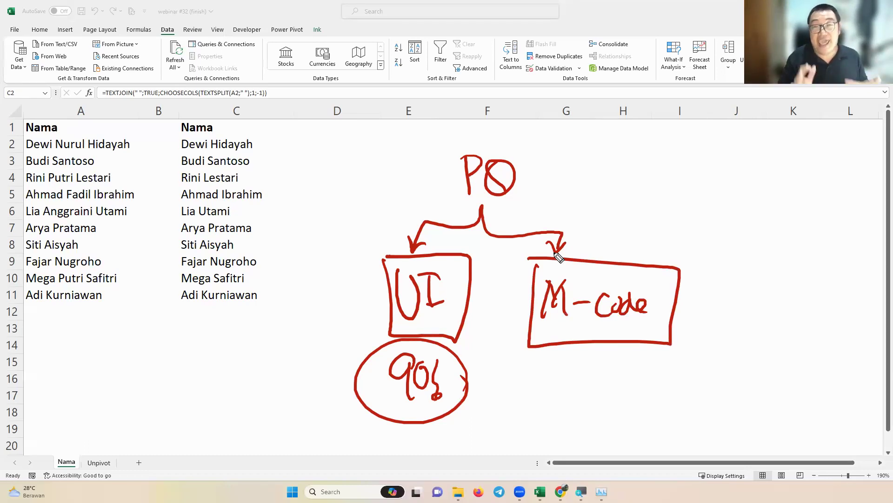
mouse_move(577, 357)
left_mouse_down()
mouse_move(578, 382)
mouse_move(586, 364)
left_mouse_up()
mouse_move(616, 356)
left_mouse_down()
mouse_move(615, 388)
mouse_move(643, 356)
left_mouse_up()
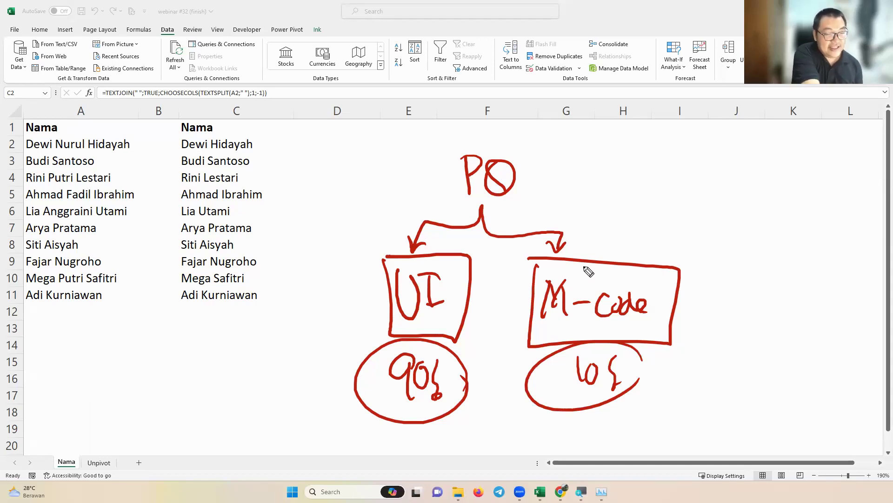
Cross out the M-code branch and circle the UI box in green, and clear all annotations.
left_click_drag(661, 246, 516, 375)
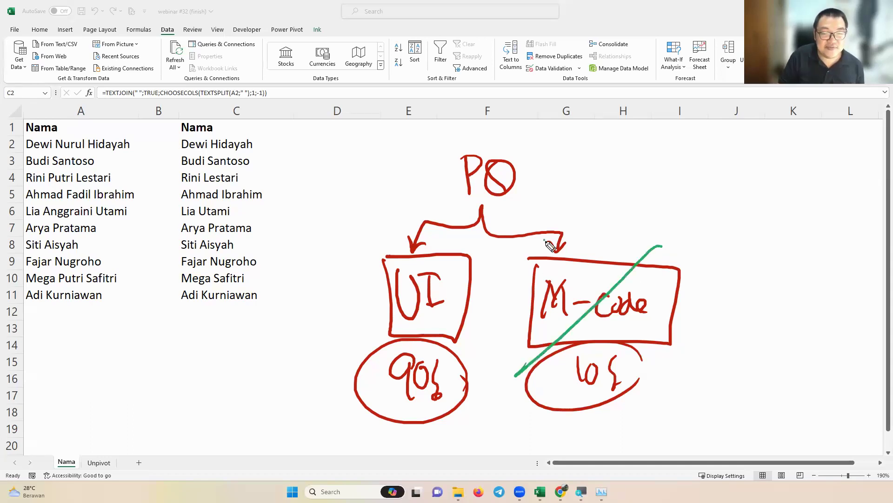
left_click_drag(544, 238, 640, 386)
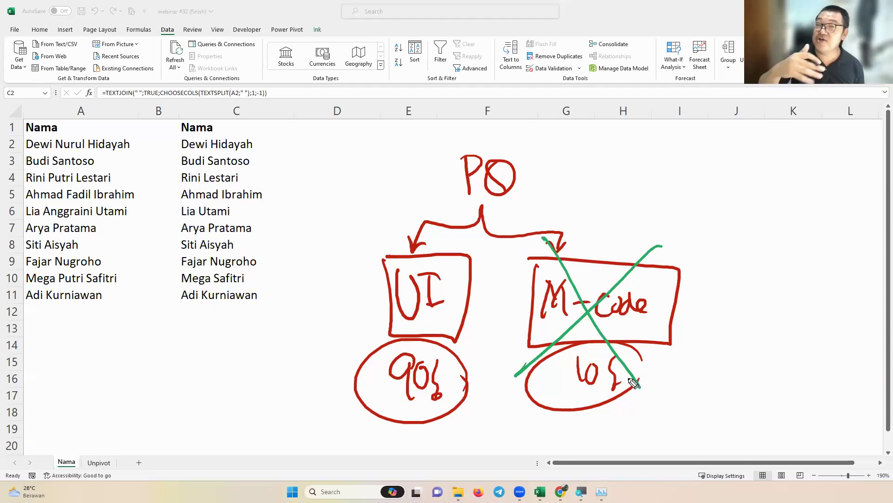
mouse_move(481, 259)
left_mouse_down()
mouse_move(431, 250)
mouse_move(411, 346)
mouse_move(463, 281)
left_mouse_up()
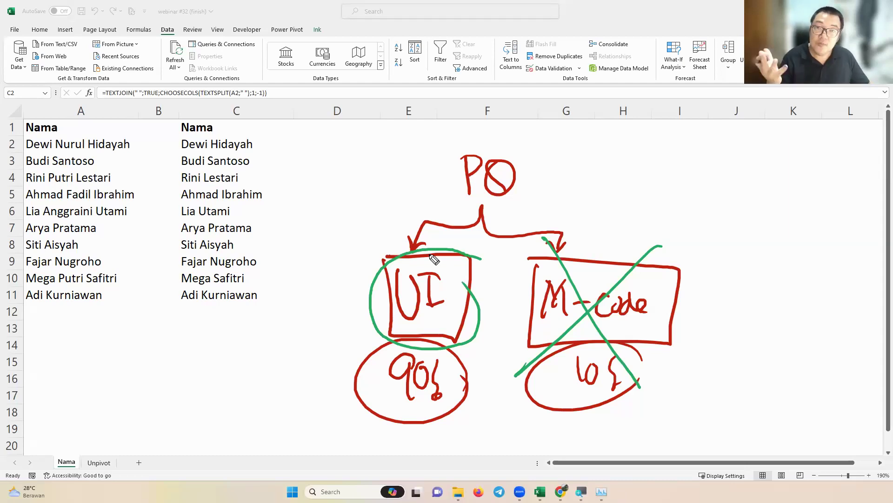
key("Escape")
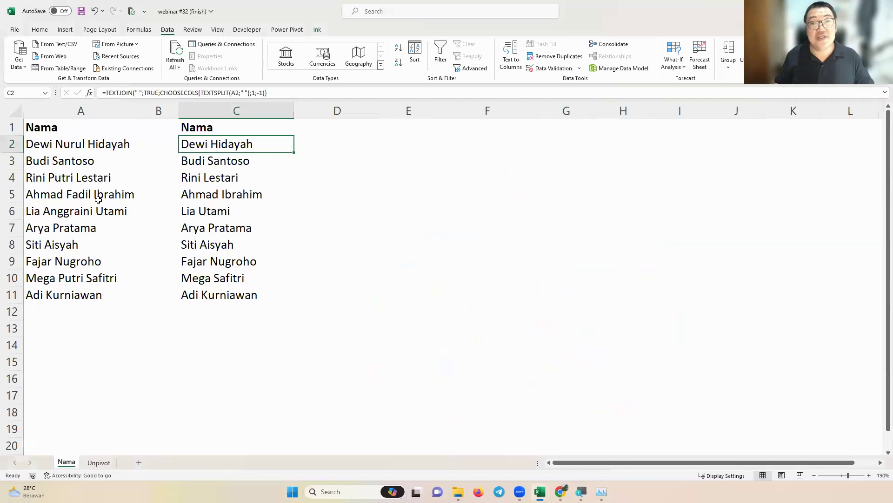
Convert the name list in A1:A11 into an Excel table with headers.
left_click(98, 199)
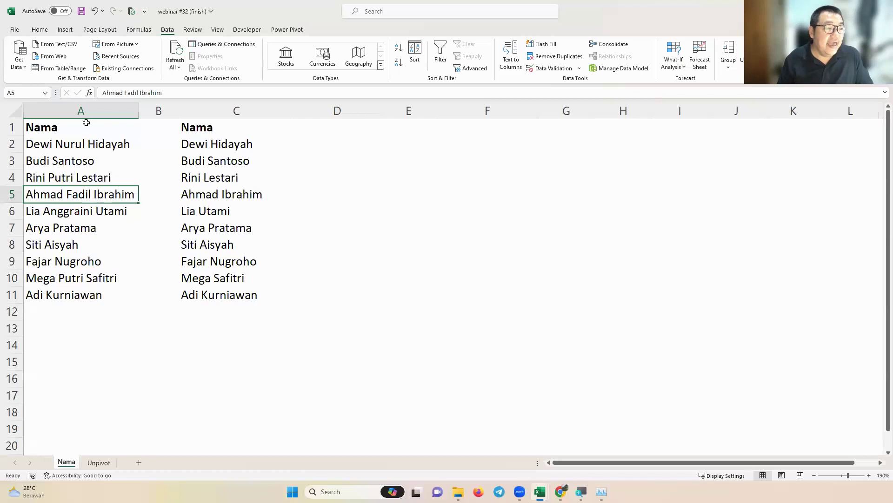
left_click(95, 146)
left_click_drag(79, 129, 86, 296)
left_click(88, 212)
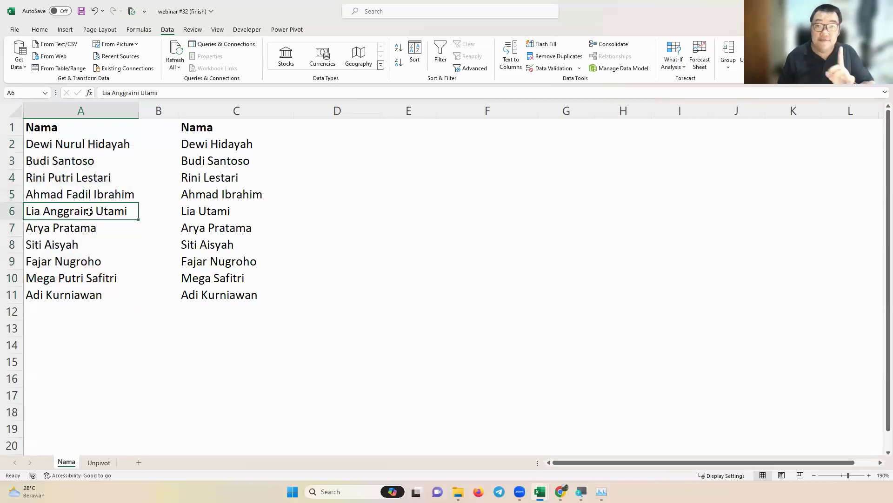
left_click(64, 30)
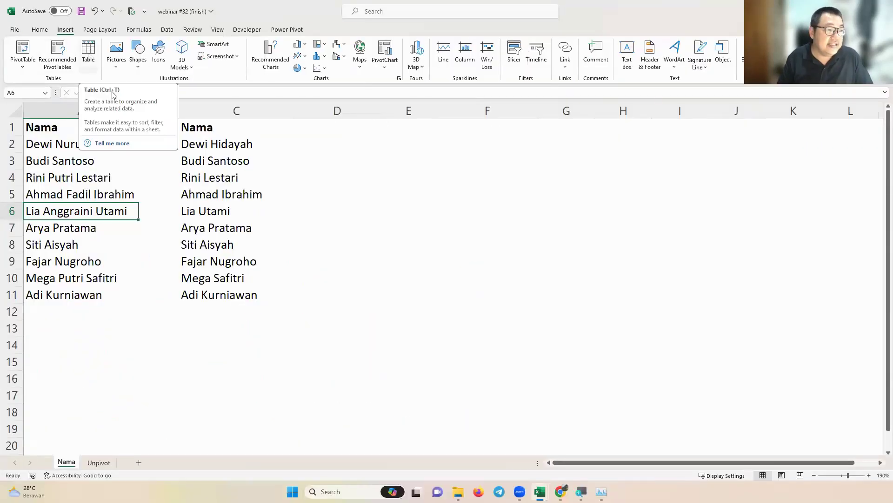
key("ctrl+t")
left_click_drag(208, 317, 203, 156)
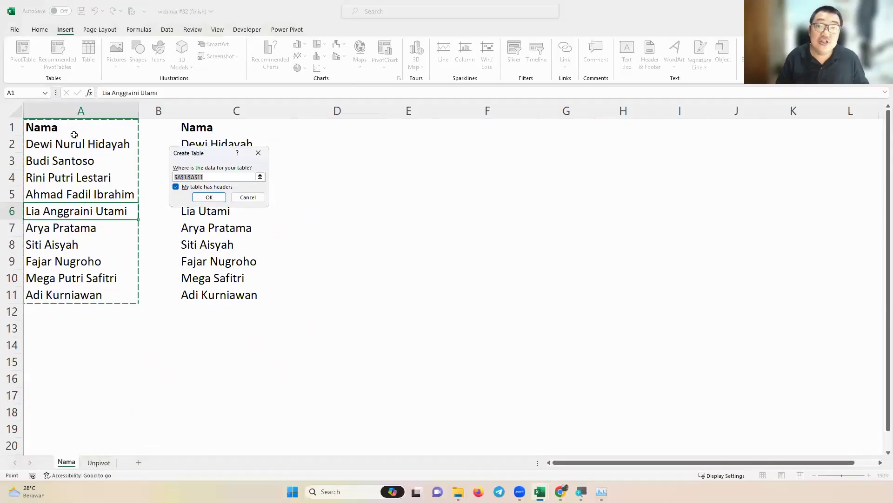
left_click(209, 196)
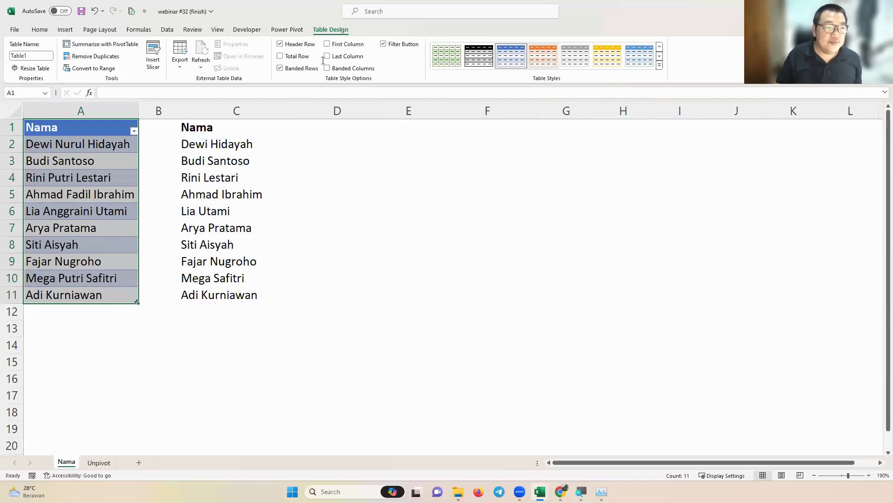
left_click(132, 143)
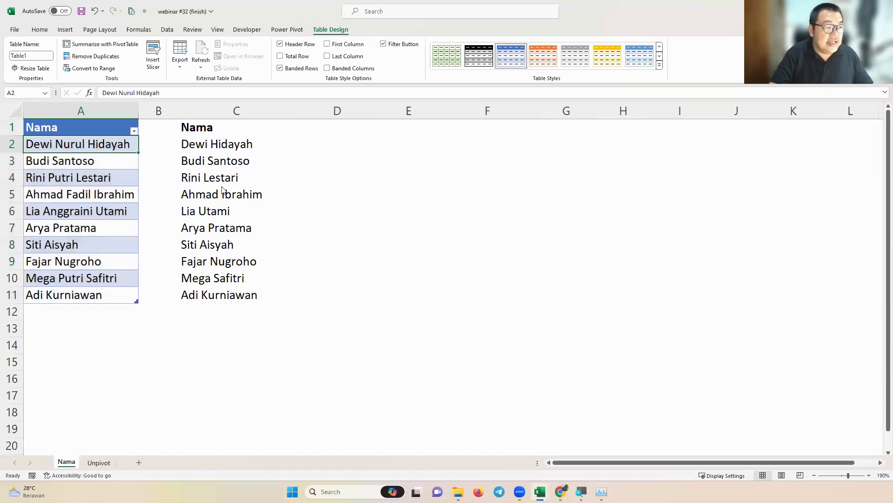
Apply the plain, uncolored first style of the Light group to the name table.
mouse_move(292, 177)
left_mouse_down()
mouse_move(309, 46)
mouse_move(320, 39)
left_mouse_up()
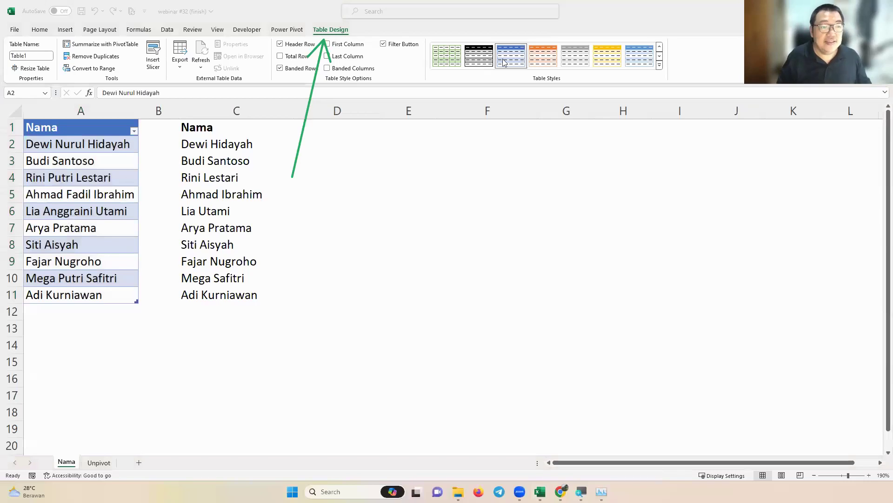
left_click(660, 65)
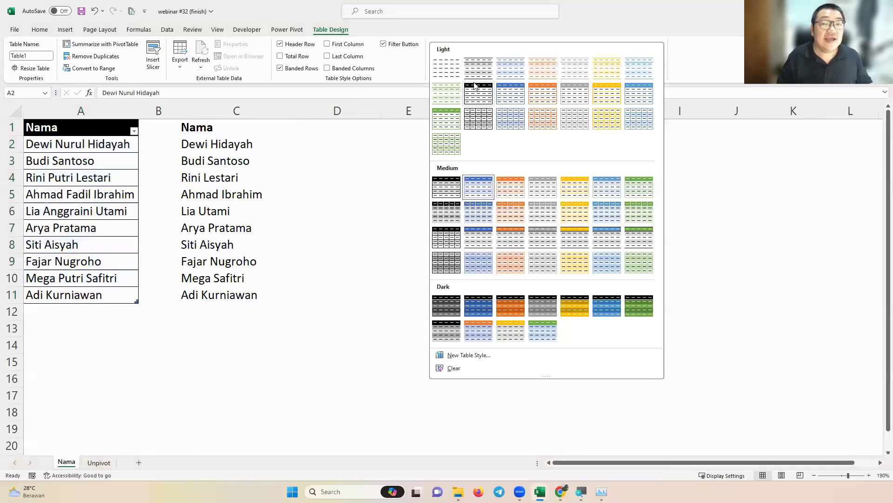
left_click(451, 68)
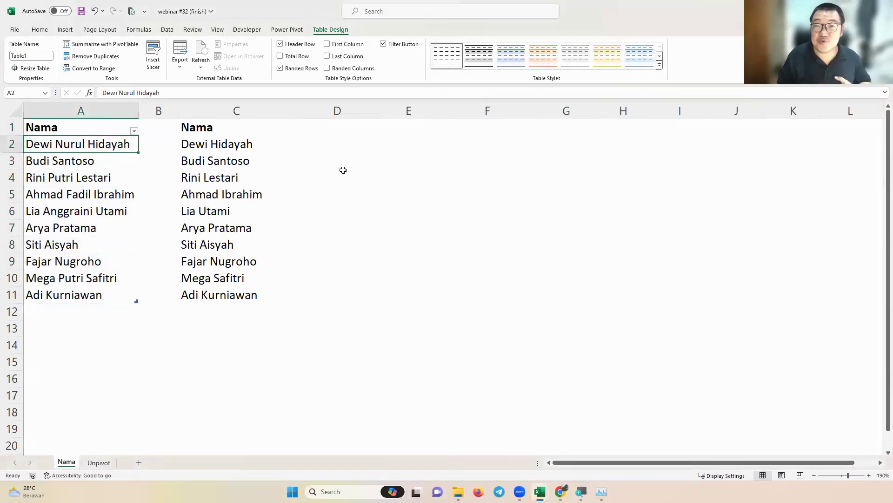
left_click(329, 173)
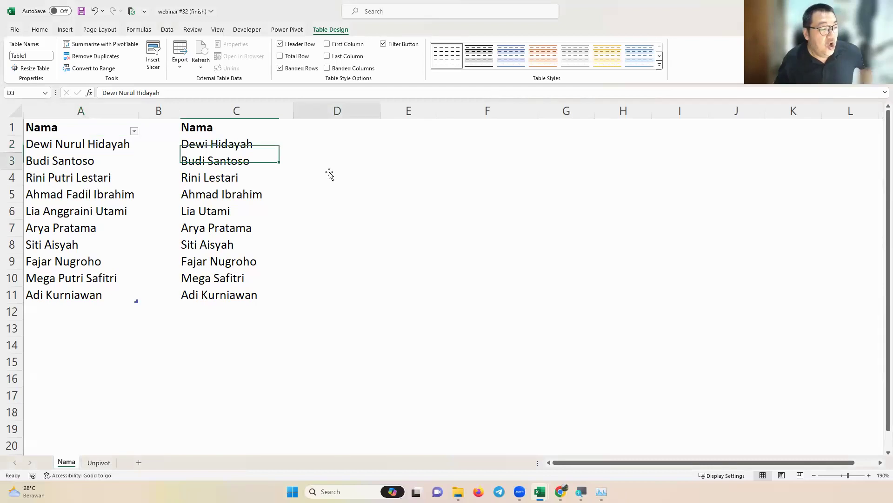
Check where the command for getting data from a table or range is offered for a cell in the name table.
left_click(67, 193)
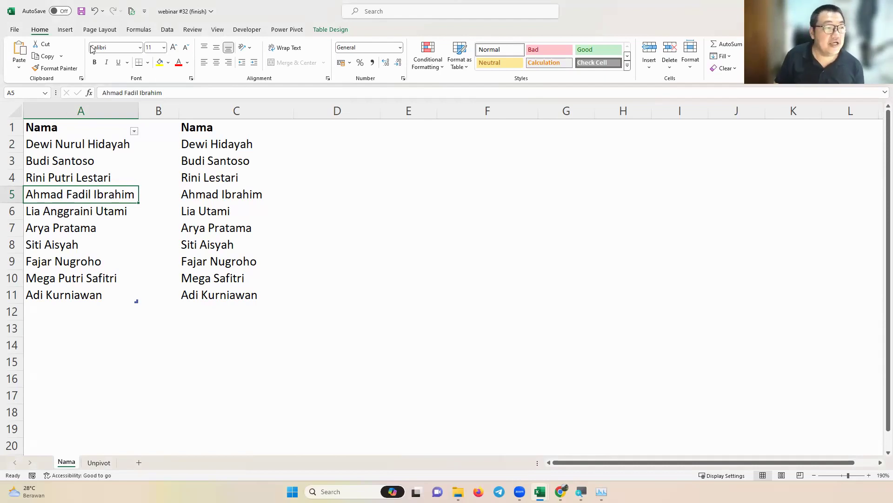
left_click(166, 31)
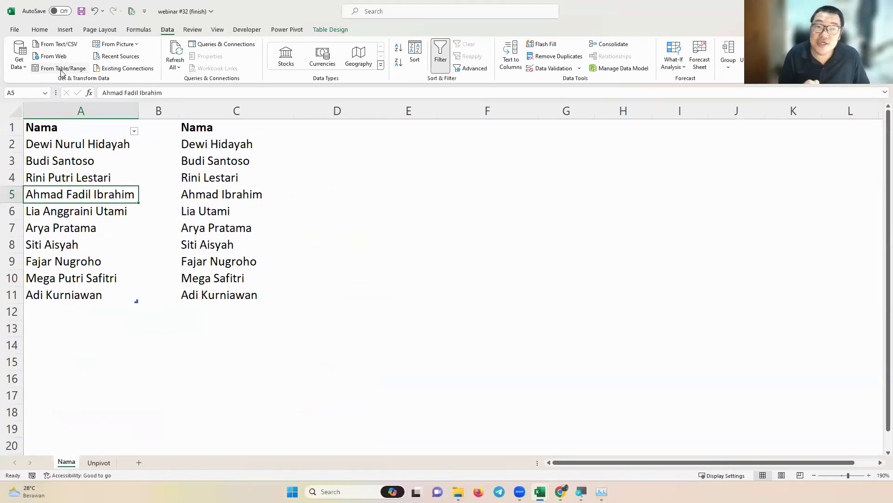
right_click(100, 180)
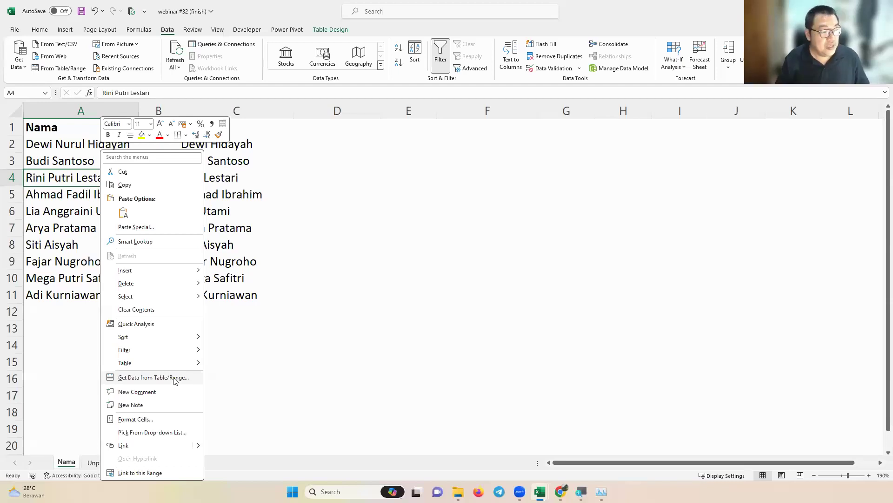
key("Escape")
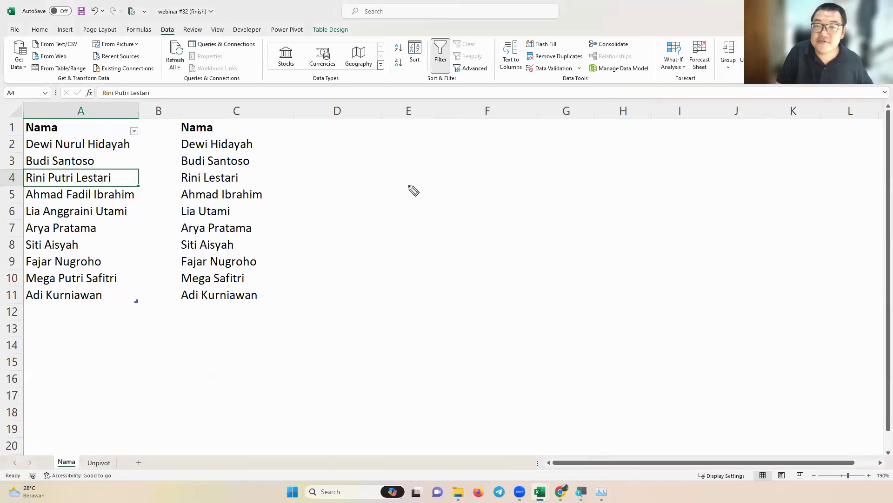
Write the shortcut sequence "Alt, A, P, T" in green beside the data.
mouse_move(322, 197)
left_mouse_down()
mouse_move(344, 157)
mouse_move(347, 197)
left_mouse_up()
mouse_move(328, 182)
left_mouse_down()
mouse_move(350, 177)
mouse_move(357, 197)
left_mouse_up()
mouse_move(363, 162)
left_mouse_down()
mouse_move(366, 196)
mouse_move(372, 175)
left_mouse_up()
mouse_move(382, 185)
left_mouse_down()
mouse_move(377, 198)
mouse_move(422, 193)
mouse_move(420, 182)
left_mouse_up()
left_click_drag(437, 188, 434, 198)
left_click_drag(451, 164, 448, 198)
mouse_move(450, 165)
left_mouse_down()
mouse_move(449, 180)
mouse_move(471, 199)
mouse_move(508, 161)
left_mouse_up()
left_click_drag(491, 163, 489, 197)
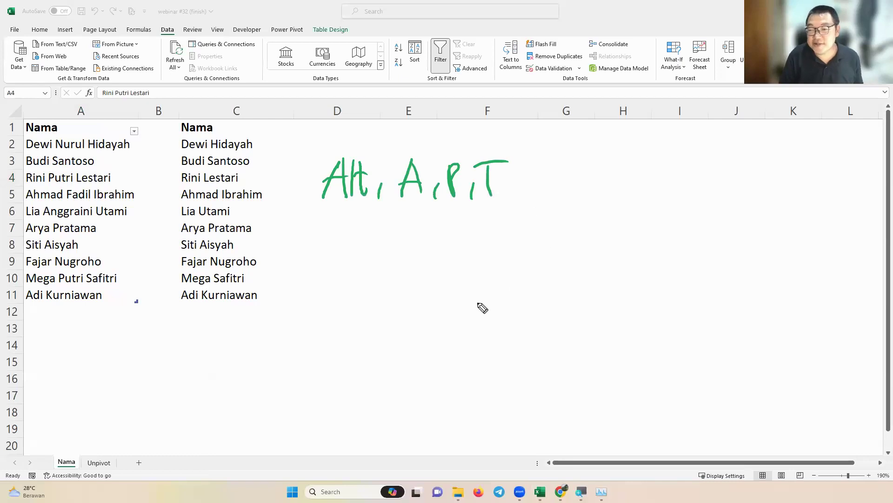
Annotate the handwritten shortcut with arrows and a word for A ("akses"), P ("Power") and T, and clear the drawing.
left_click_drag(395, 224, 392, 228)
mouse_move(405, 219)
left_mouse_down()
mouse_move(399, 263)
mouse_move(413, 226)
left_mouse_up()
mouse_move(395, 276)
left_mouse_down()
mouse_move(395, 290)
mouse_move(435, 288)
left_mouse_up()
left_click_drag(488, 112, 468, 146)
left_click_drag(467, 131, 484, 139)
mouse_move(505, 91)
left_mouse_down()
mouse_move(506, 115)
mouse_move(543, 99)
mouse_move(556, 102)
left_mouse_up()
mouse_move(518, 235)
left_mouse_down()
mouse_move(500, 199)
mouse_move(516, 203)
mouse_move(529, 255)
left_mouse_up()
left_click_drag(524, 247, 546, 244)
left_click_drag(552, 228, 559, 259)
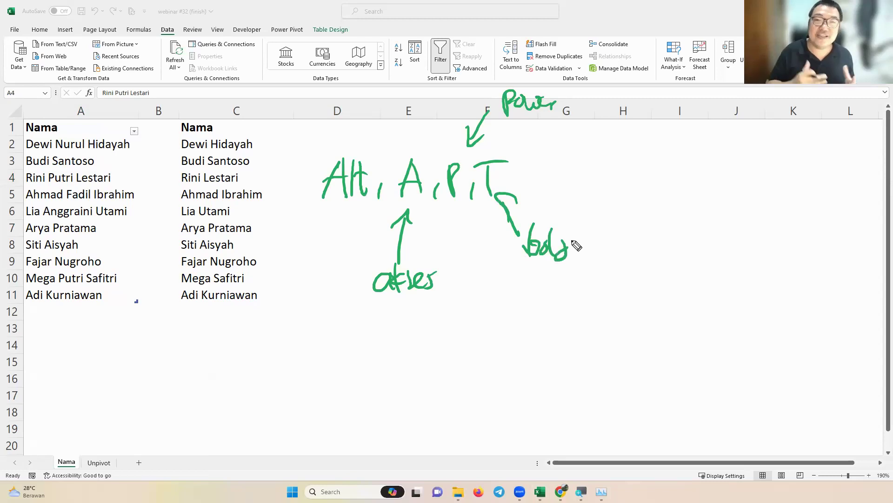
key("Escape")
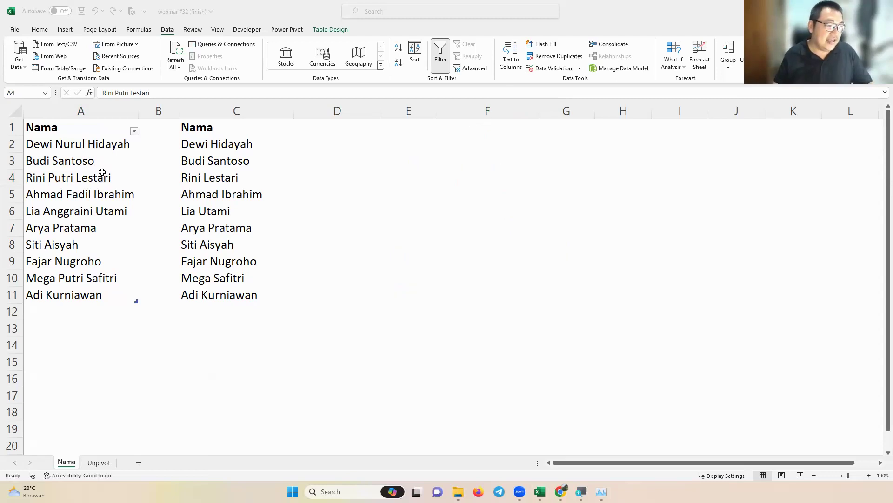
Load the name table from the sheet into the Power Query Editor.
key("alt")
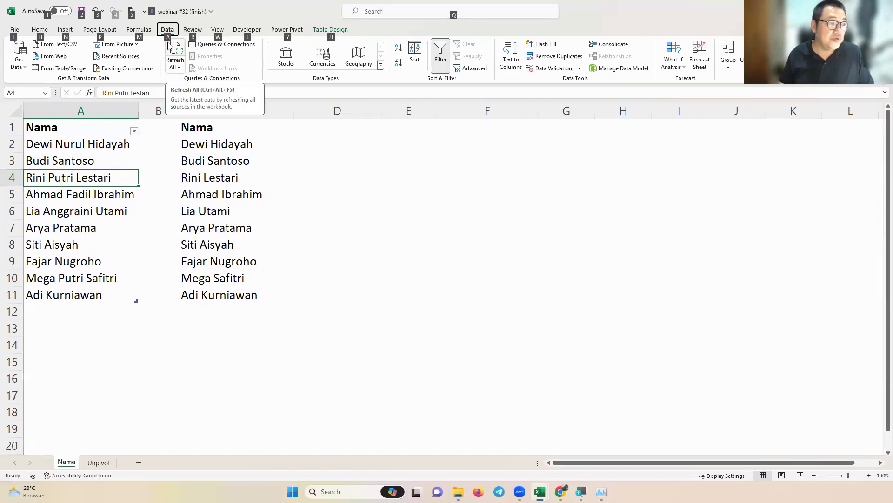
key("a")
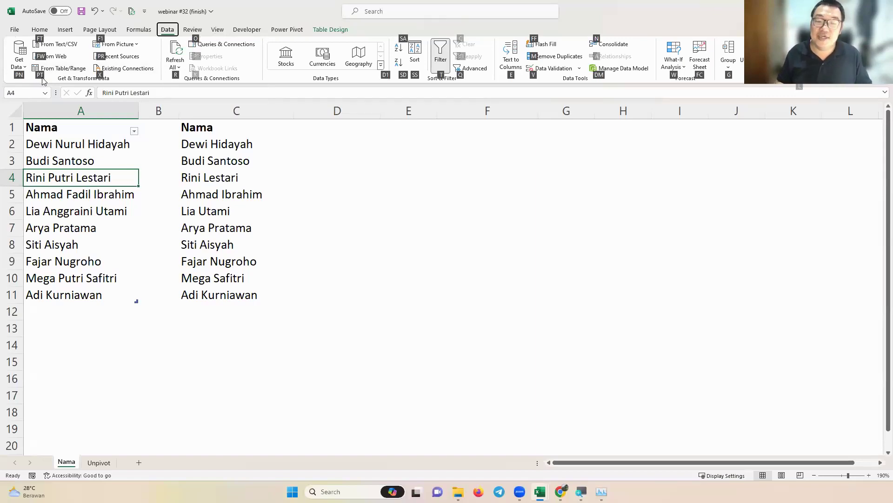
key("p")
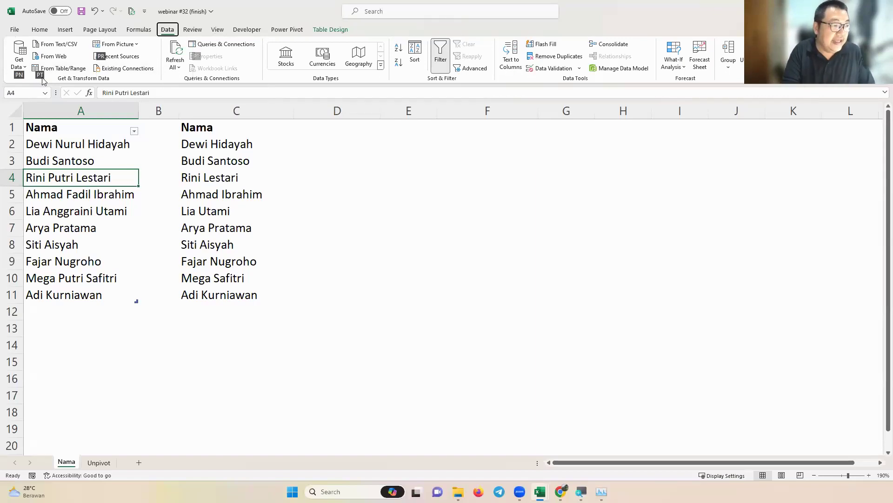
key("t")
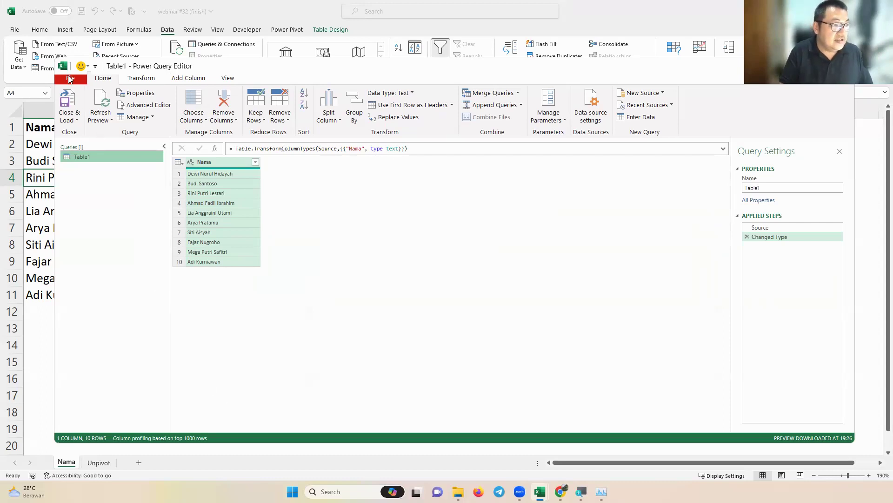
Frame the Power Query Editor's command area in green and circle Transform and Add Column.
mouse_move(58, 73)
left_mouse_down()
mouse_move(134, 131)
mouse_move(467, 127)
mouse_move(719, 144)
left_mouse_up()
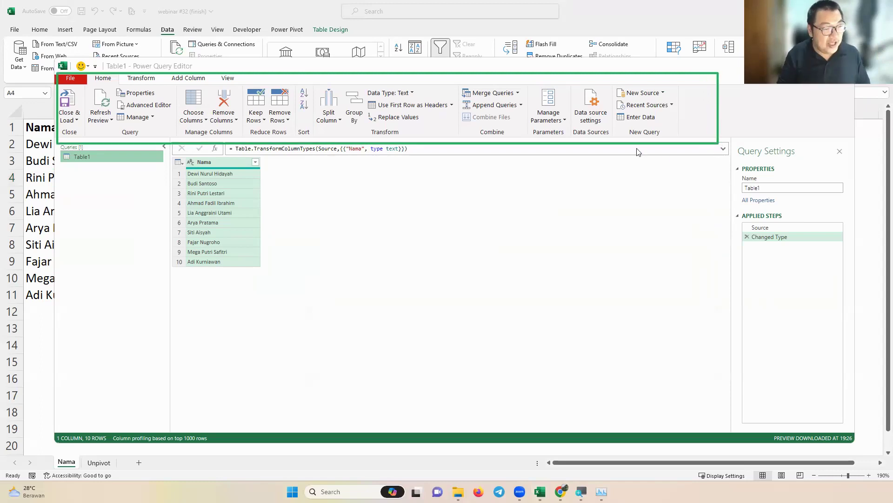
mouse_move(161, 72)
left_mouse_down()
mouse_move(142, 69)
mouse_move(172, 93)
mouse_move(210, 86)
left_mouse_up()
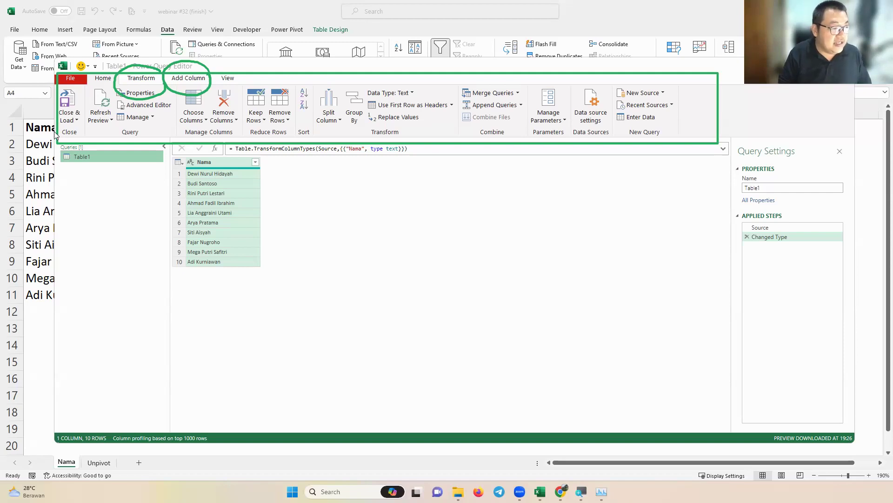
Frame the query list and the formula bar in green and highlight the M formula.
mouse_move(55, 133)
left_mouse_down()
mouse_move(156, 270)
mouse_move(168, 421)
left_mouse_up()
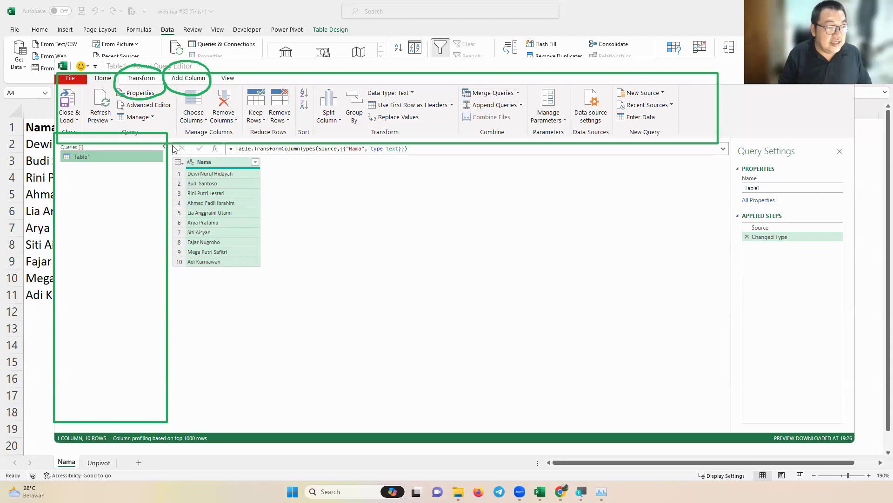
mouse_move(169, 134)
left_mouse_down()
mouse_move(238, 162)
mouse_move(328, 165)
left_mouse_up()
mouse_move(423, 171)
left_mouse_down()
mouse_move(448, 165)
mouse_move(300, 148)
mouse_move(216, 160)
left_mouse_up()
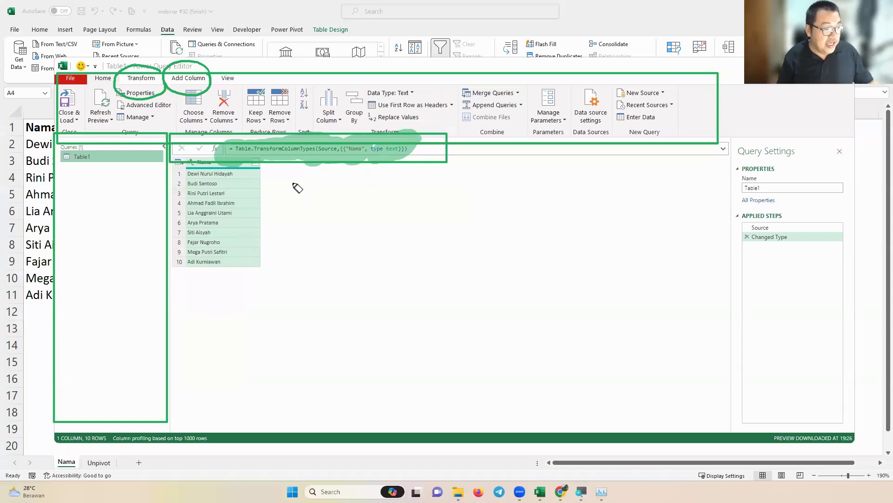
Frame the data preview in blue, draw an arrow to the table and circle the Nama column's data type marker.
mouse_move(170, 155)
left_mouse_down()
mouse_move(229, 214)
mouse_move(354, 303)
mouse_move(621, 375)
mouse_move(692, 403)
mouse_move(699, 423)
mouse_move(710, 411)
left_mouse_up()
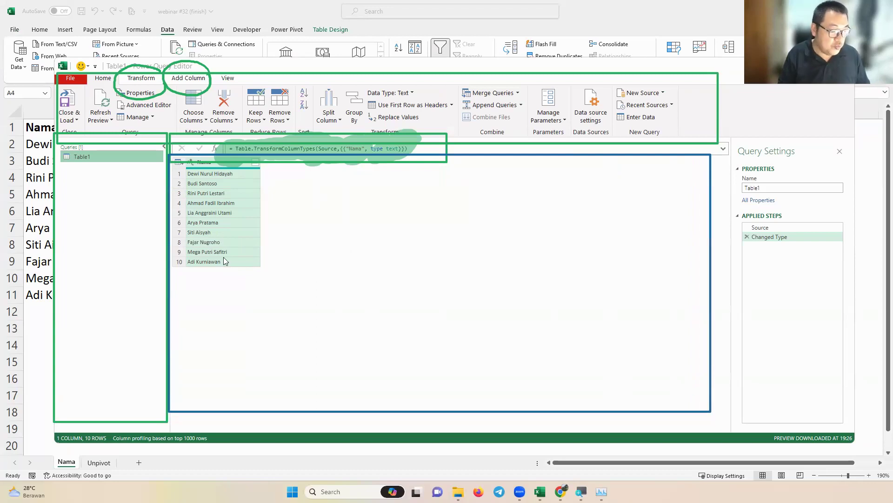
mouse_move(332, 269)
left_mouse_down()
mouse_move(274, 234)
mouse_move(285, 259)
left_mouse_up()
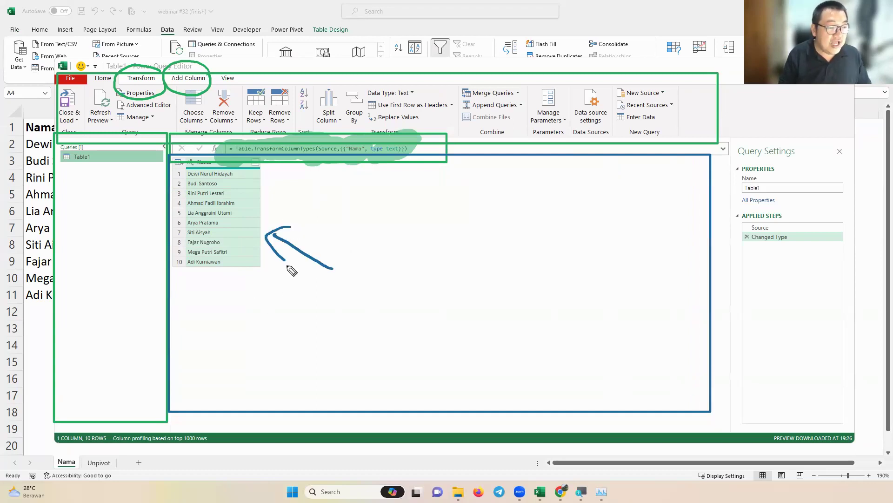
left_click_drag(191, 158, 217, 164)
Frame the query's Properties and Applied Steps areas in blue, and clear all the drawings.
mouse_move(727, 158)
left_mouse_down()
mouse_move(784, 217)
mouse_move(862, 207)
left_mouse_up()
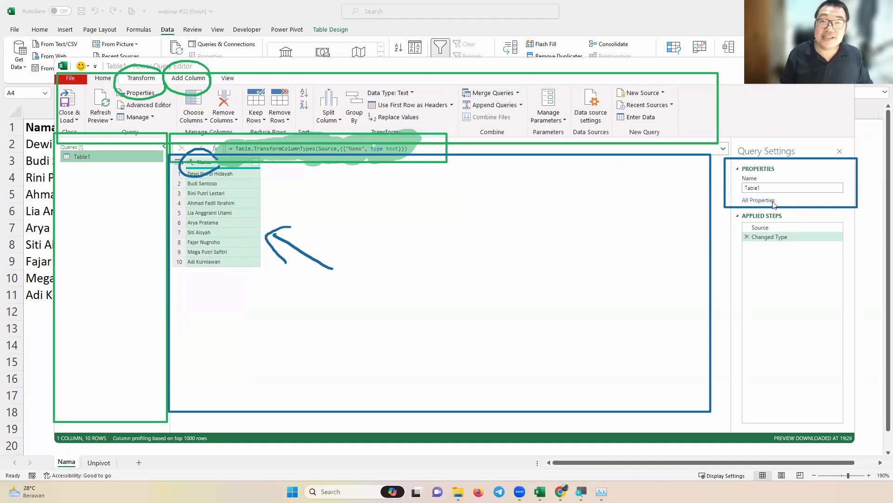
left_click_drag(727, 211, 851, 430)
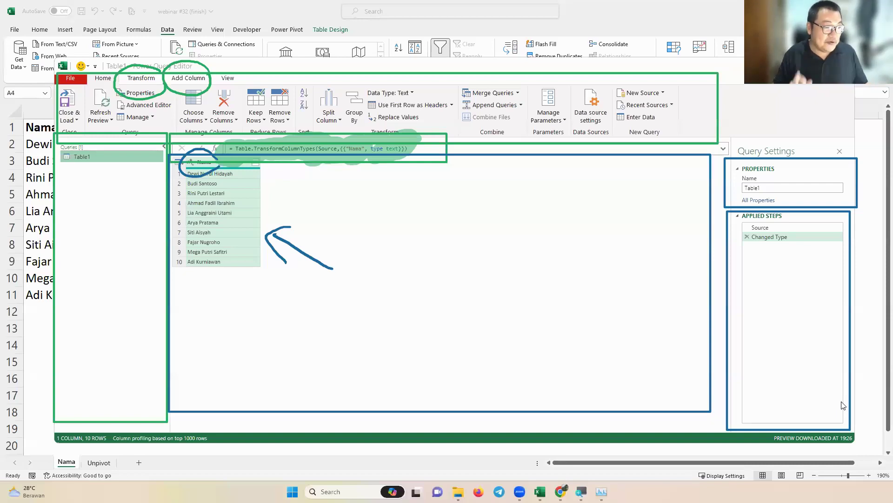
key("Escape")
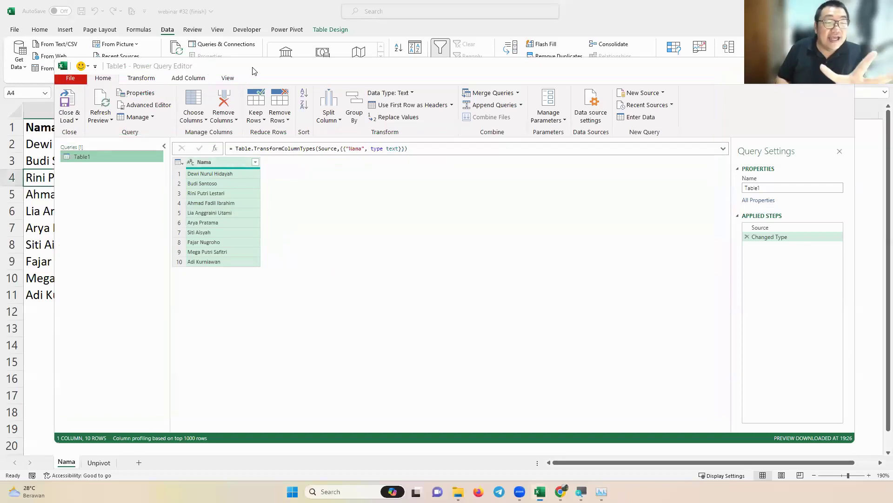
Rename the Table1 query as NamaLengkap.
left_click_drag(262, 71, 287, 65)
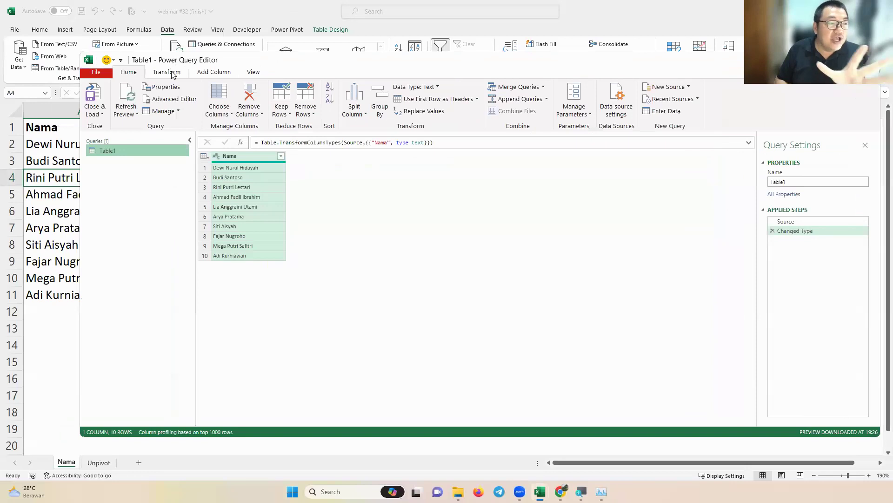
left_click(173, 73)
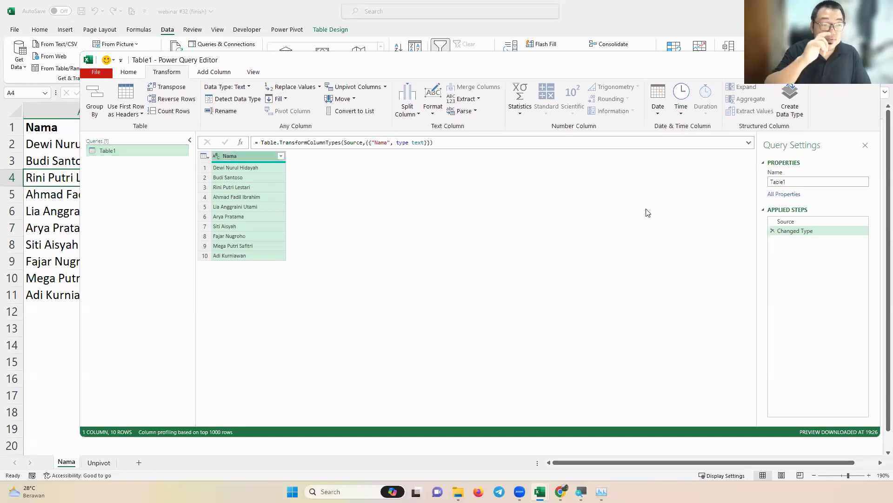
left_click(793, 181)
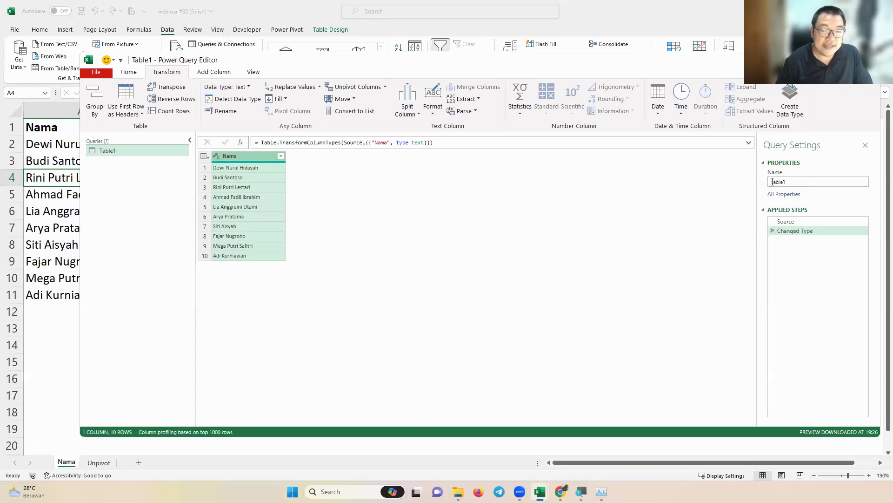
type("N")
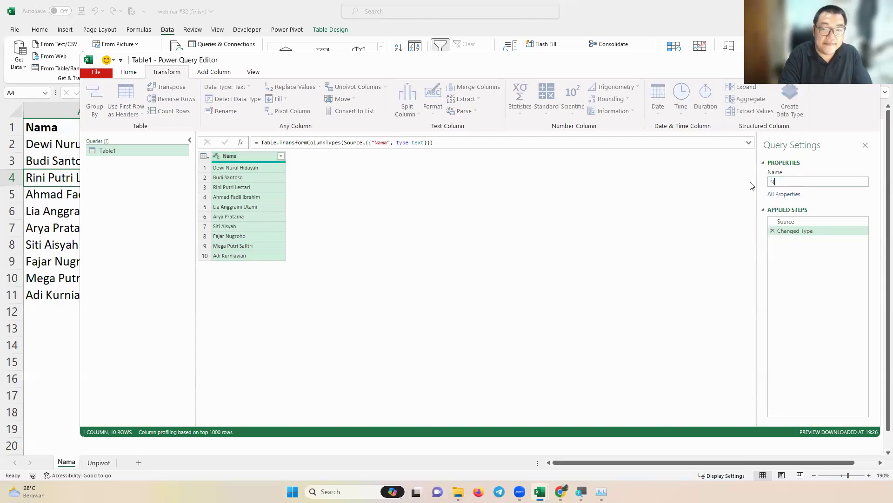
type("amaLengkap")
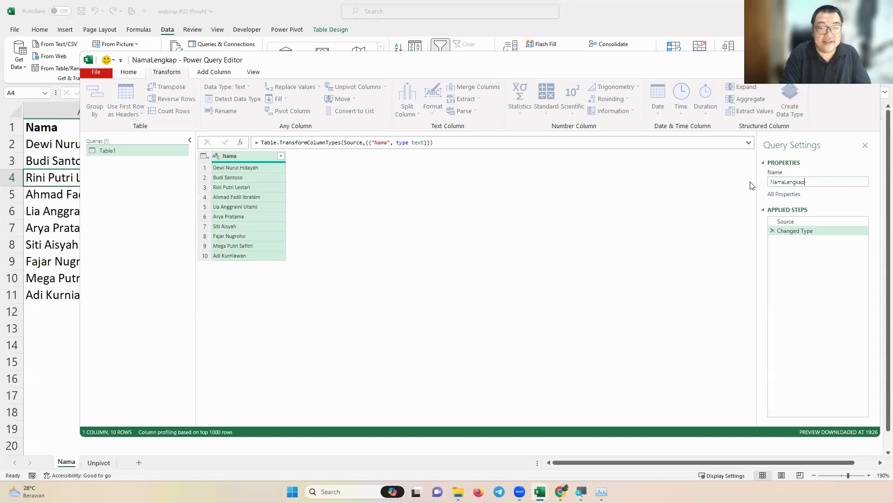
key("Return")
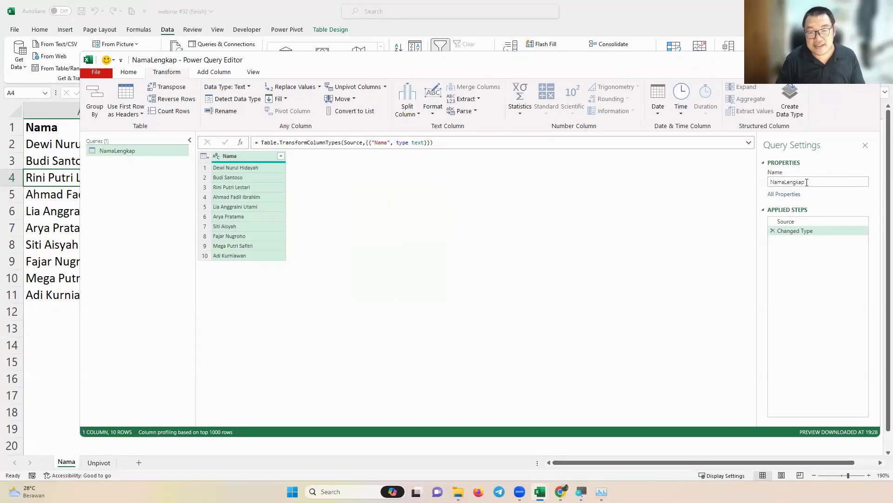
left_click(807, 182)
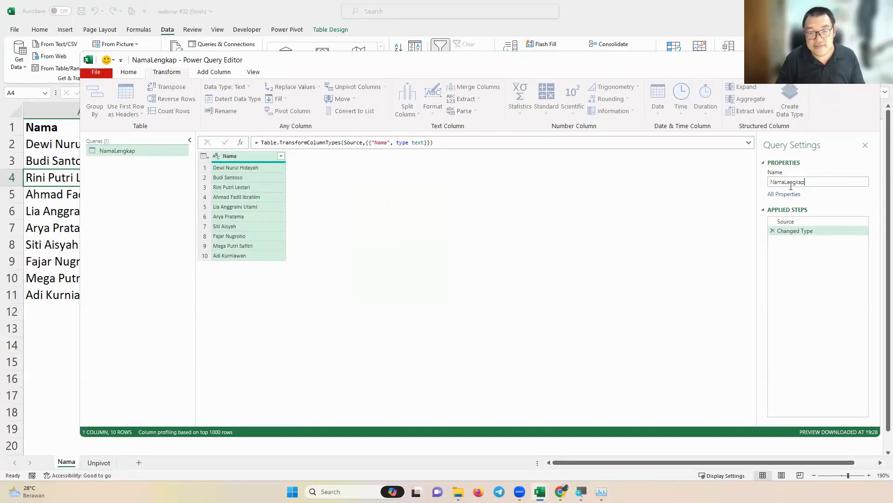
left_click(381, 210)
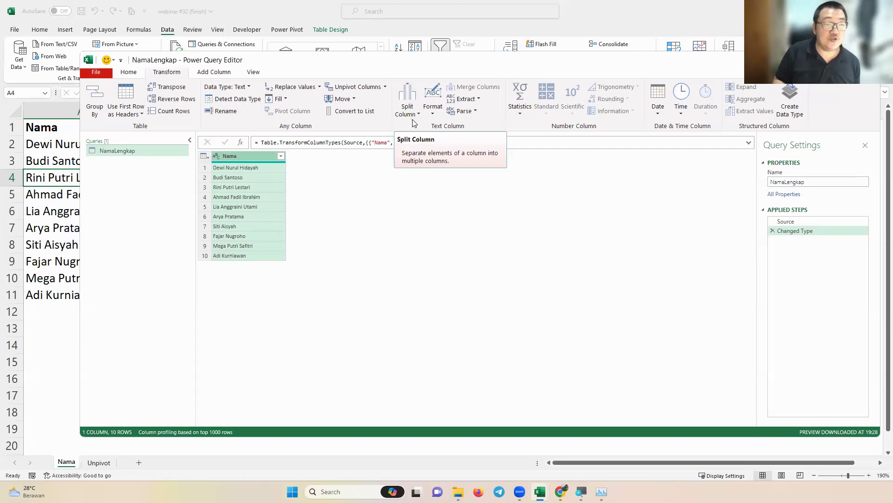
Duplicate the Nama column and temporarily highlight the original column in yellow.
left_click(198, 74)
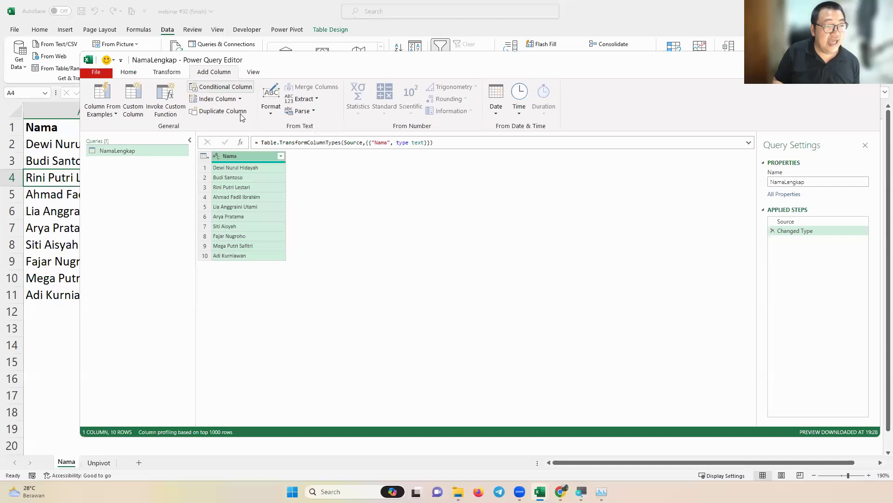
left_click(172, 74)
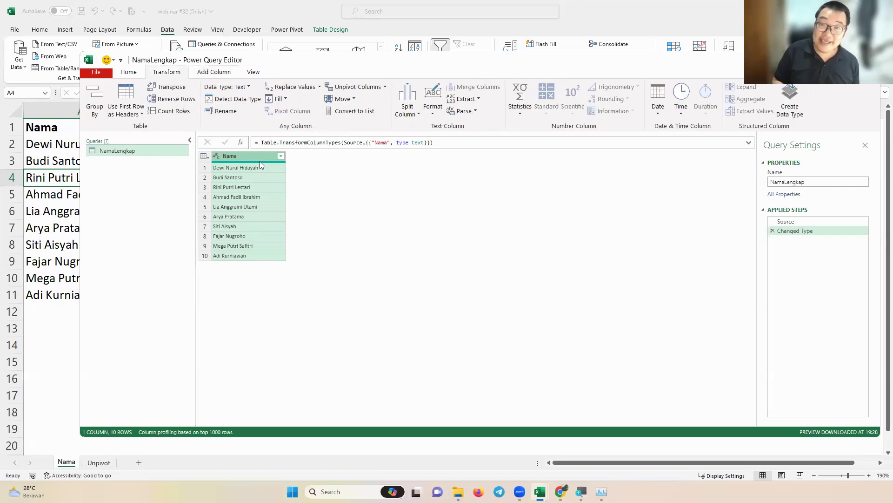
mouse_move(259, 160)
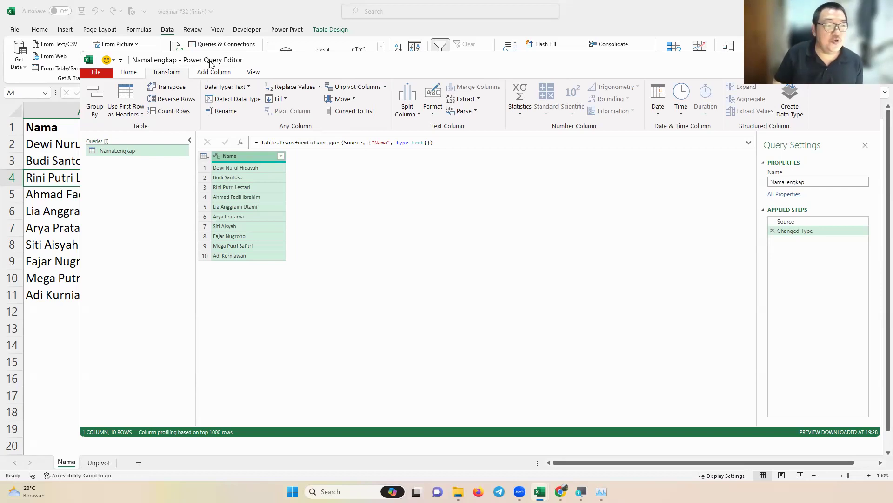
left_click(217, 76)
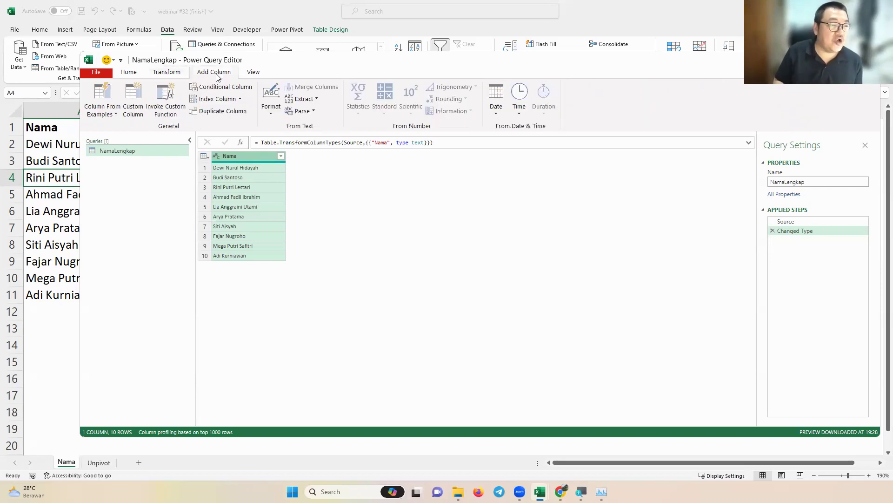
left_click(230, 110)
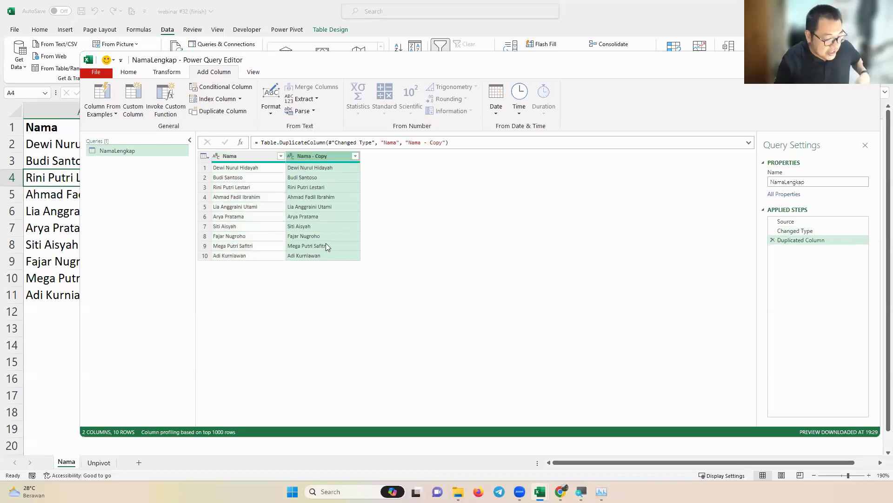
mouse_move(235, 151)
left_mouse_down()
mouse_move(266, 156)
mouse_move(213, 207)
mouse_move(218, 237)
mouse_move(263, 236)
mouse_move(275, 250)
left_mouse_up()
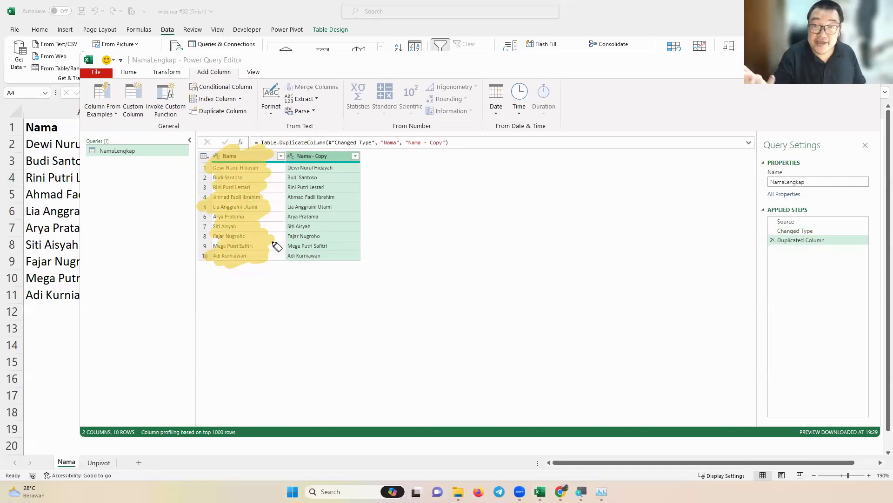
key("Escape")
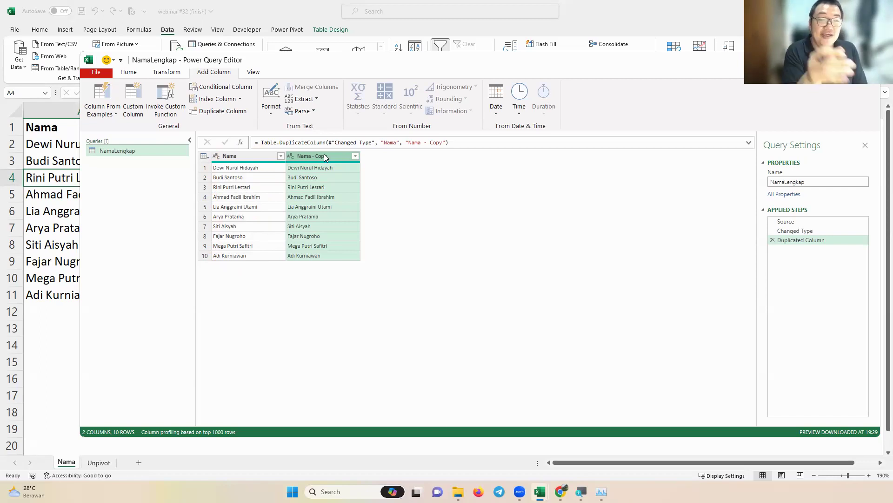
Split the Nama - Copy column by the Space delimiter at each occurrence.
left_click(167, 73)
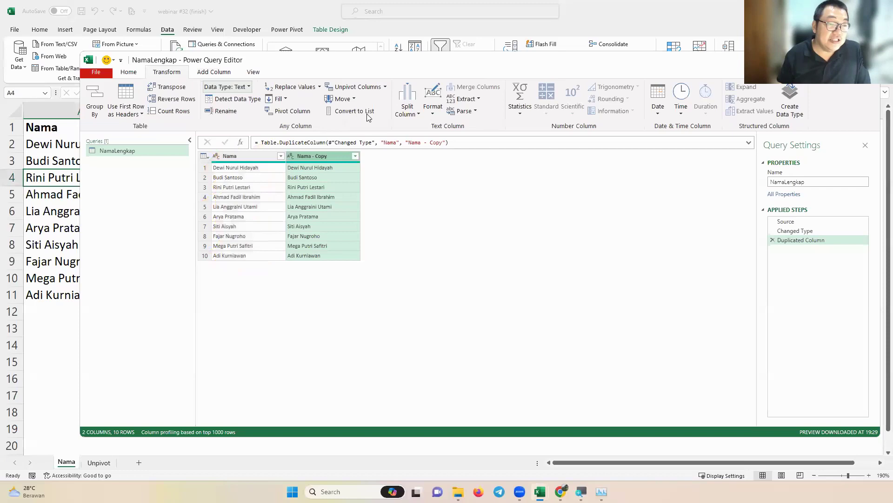
left_click(409, 111)
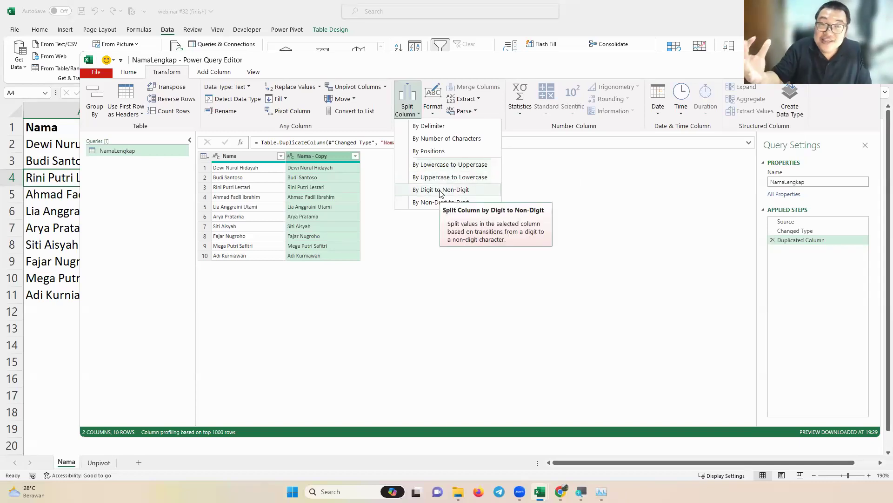
left_click(453, 128)
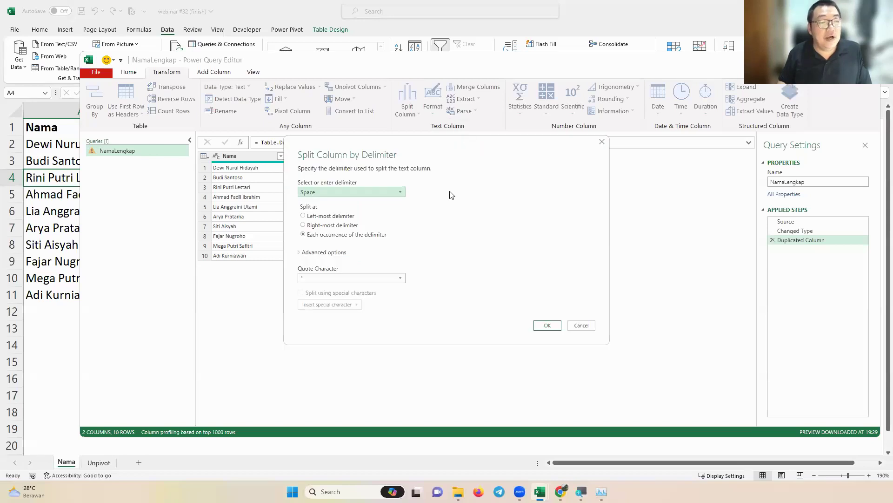
left_click_drag(410, 147, 522, 138)
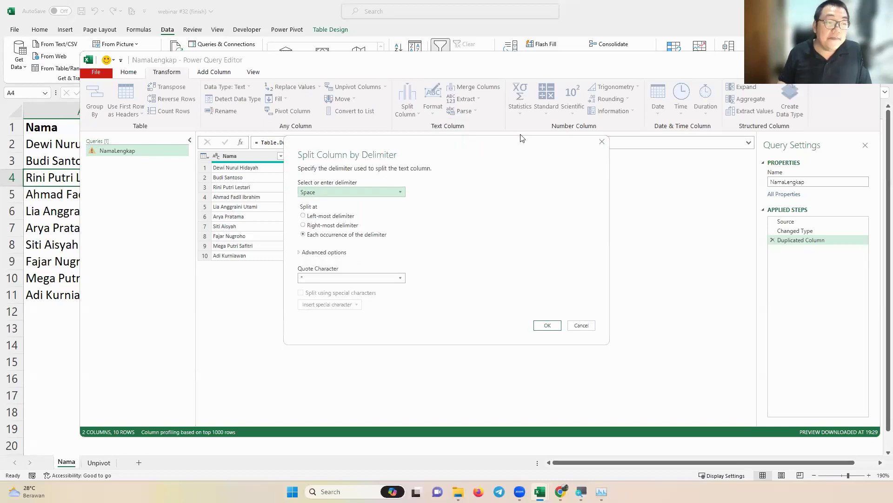
left_click(440, 184)
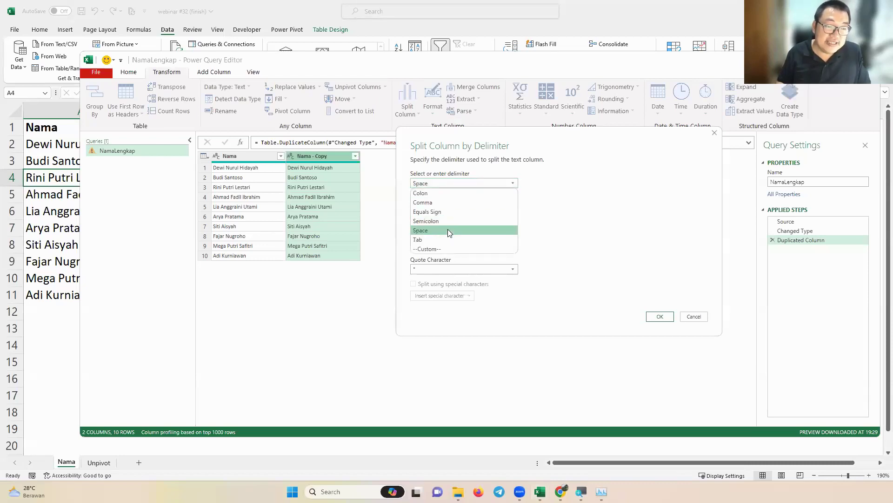
left_click(448, 230)
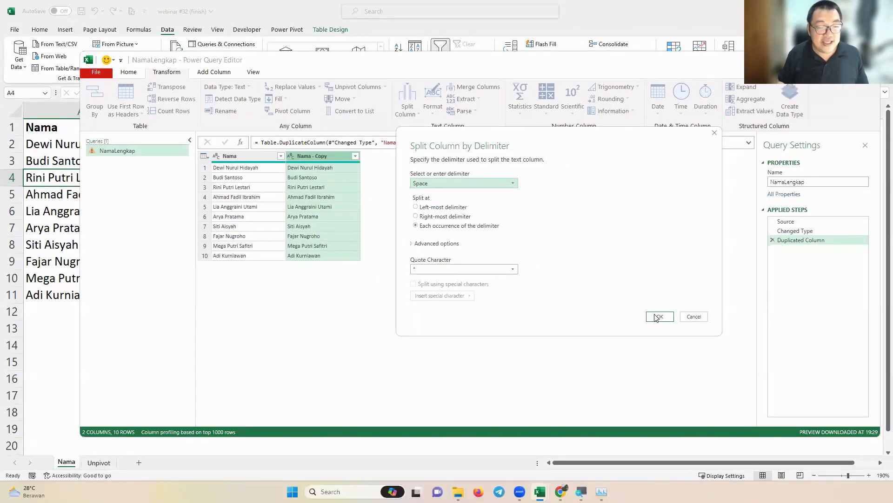
left_click(869, 409)
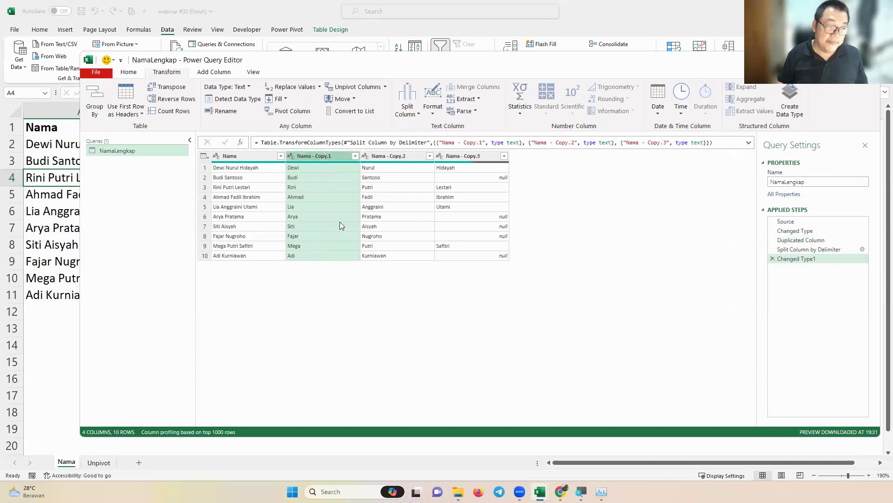
Examine the data type options available for the Nama - Copy.3 column.
left_click(386, 157)
left_click(455, 160)
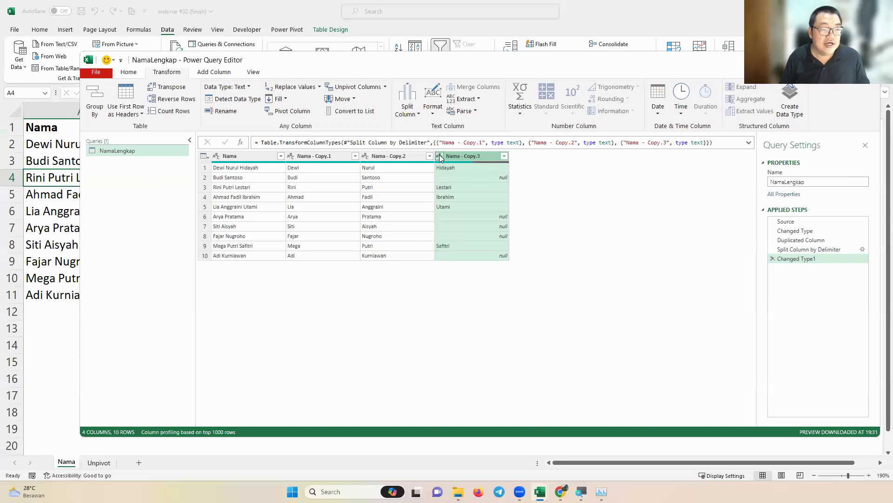
left_click(439, 155)
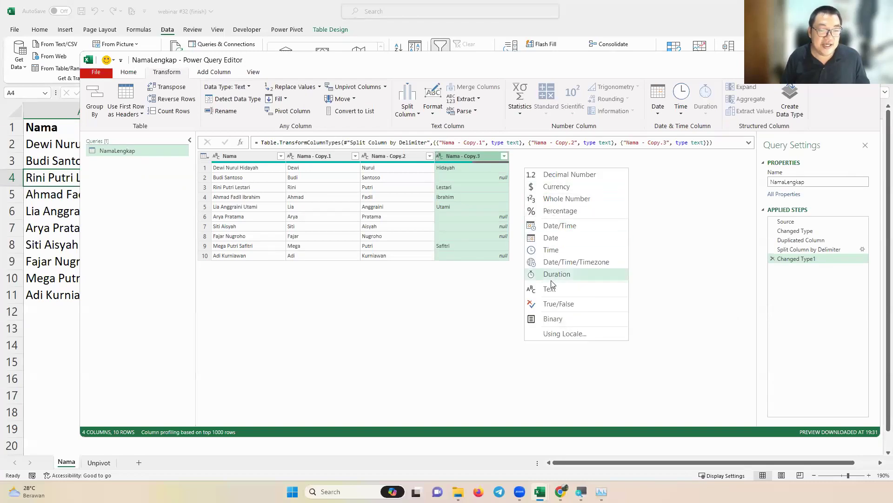
left_click(464, 285)
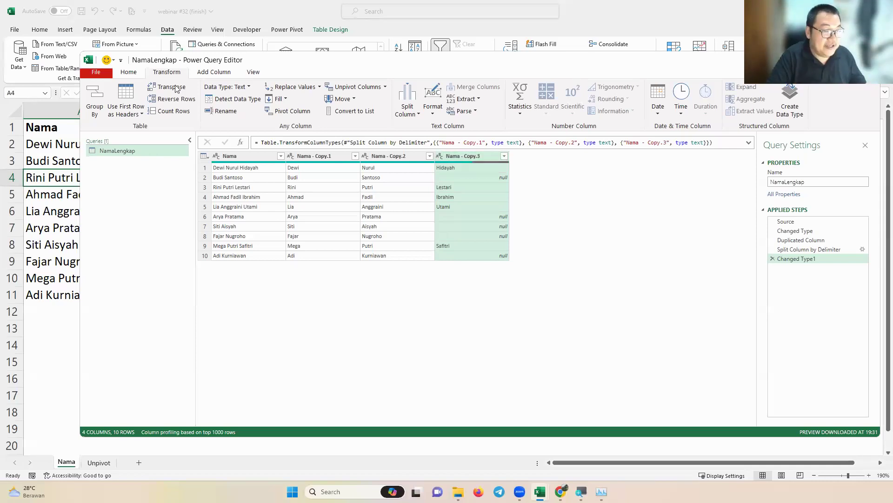
Circle the first-name column and the last names in rows 1 to 6 in yellow, and underline the null in row 2.
mouse_move(315, 147)
left_mouse_down()
mouse_move(278, 236)
mouse_move(315, 285)
left_mouse_up()
left_click_drag(349, 228, 309, 148)
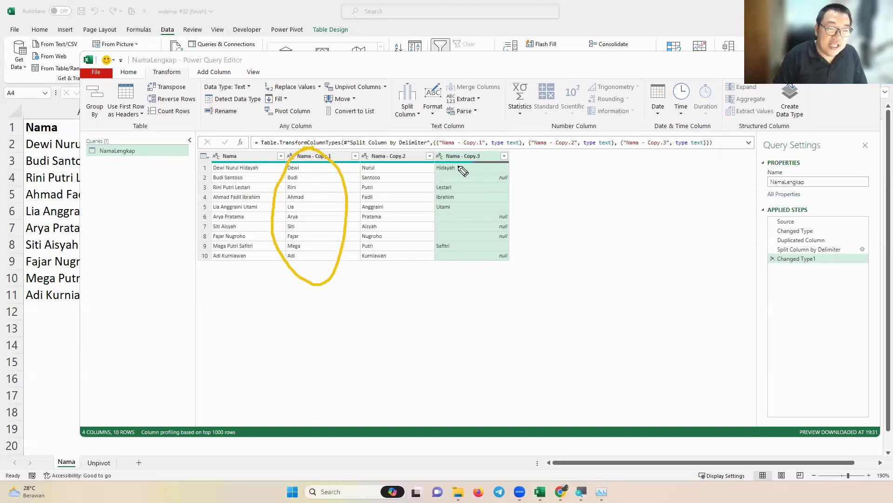
left_click_drag(430, 163, 459, 168)
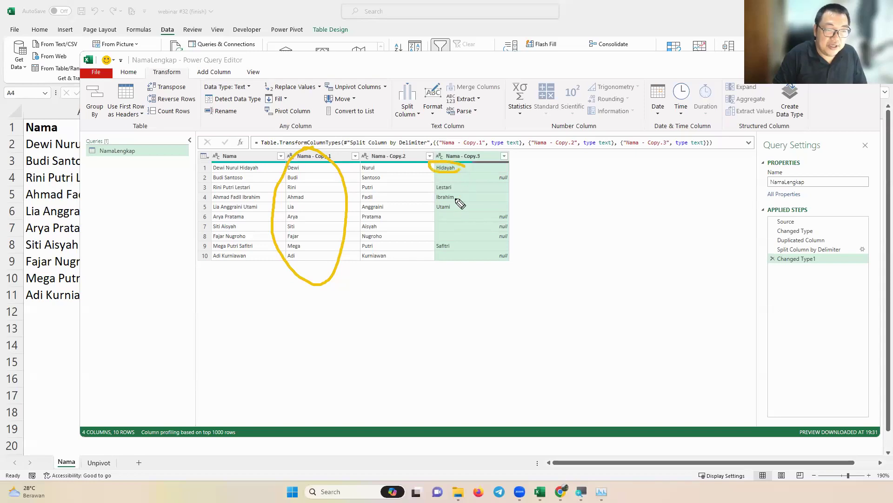
left_click_drag(498, 183, 505, 181)
mouse_move(387, 175)
left_mouse_down()
mouse_move(361, 182)
mouse_move(387, 178)
left_mouse_up()
mouse_move(454, 185)
left_mouse_down()
mouse_move(439, 186)
mouse_move(433, 204)
mouse_move(454, 211)
left_mouse_up()
mouse_move(393, 222)
left_mouse_down()
mouse_move(359, 219)
mouse_move(387, 213)
left_mouse_up()
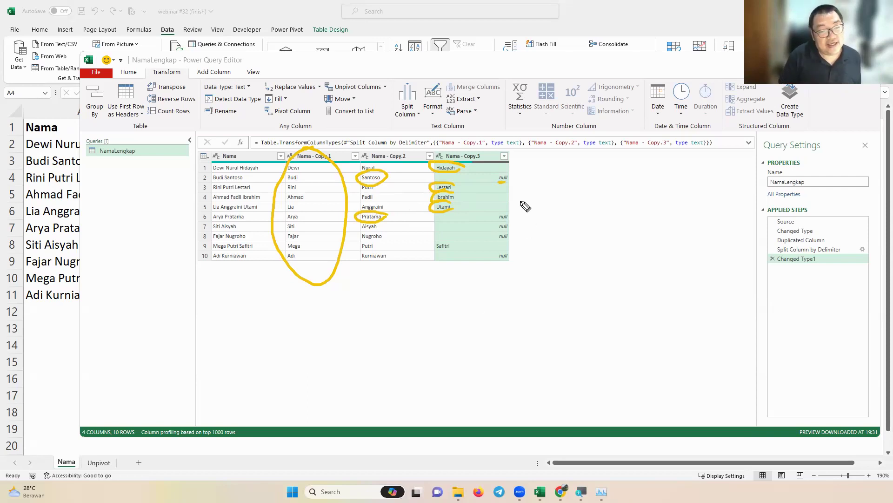
Circle the null in row 2 in yellow, draw arrows to the Nama - Copy.2 and Nama - Copy.3 headers, and clear the annotations.
mouse_move(512, 180)
left_mouse_down()
mouse_move(517, 175)
mouse_move(511, 188)
mouse_move(430, 131)
mouse_move(399, 144)
mouse_move(409, 155)
left_mouse_up()
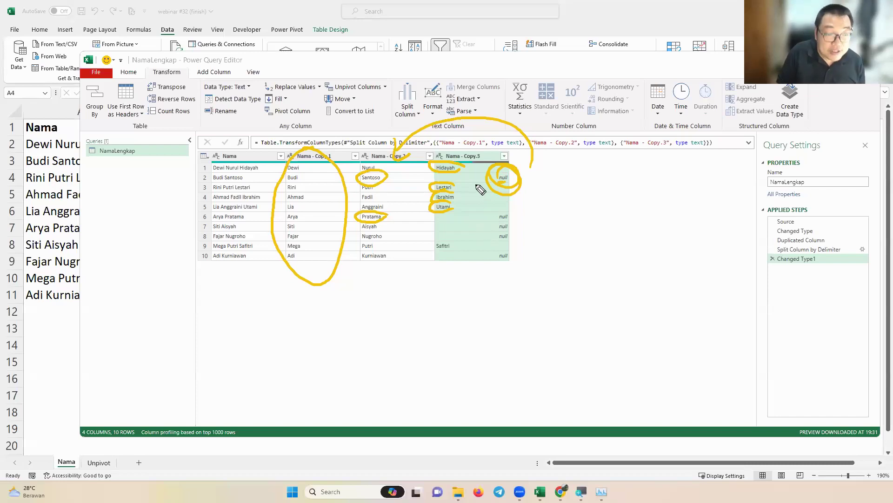
mouse_move(487, 127)
left_mouse_down()
mouse_move(480, 153)
mouse_move(495, 152)
left_mouse_up()
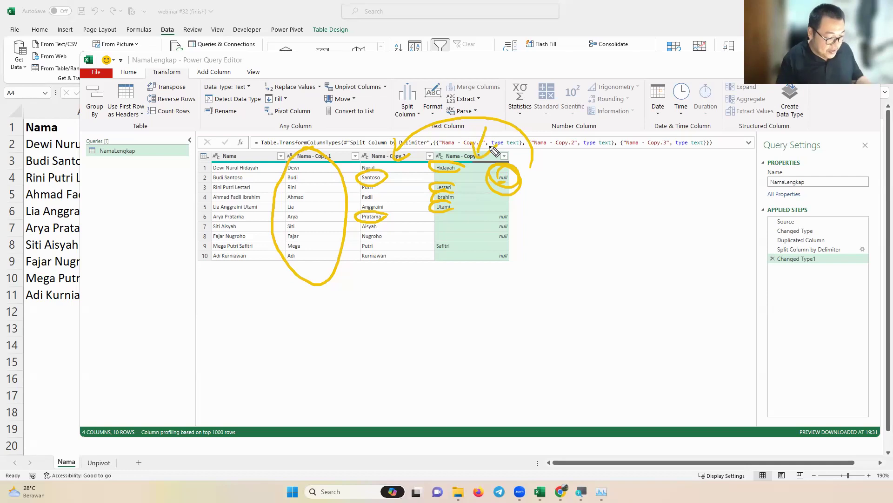
key("Escape")
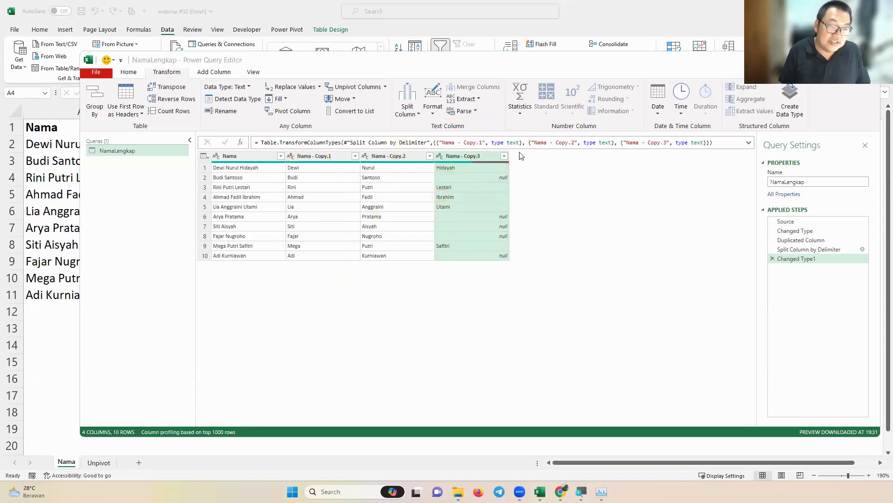
Sketch a yellow box for a new column, circle row 2's null and last name in green, and write that last name in the box.
mouse_move(512, 154)
left_mouse_down()
mouse_move(514, 249)
mouse_move(604, 282)
left_mouse_up()
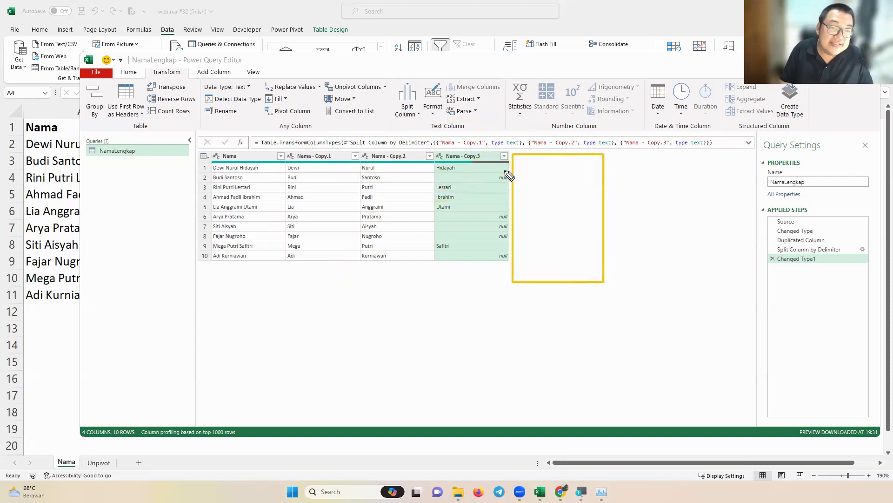
mouse_move(508, 168)
left_mouse_down()
mouse_move(505, 175)
mouse_move(513, 171)
left_mouse_up()
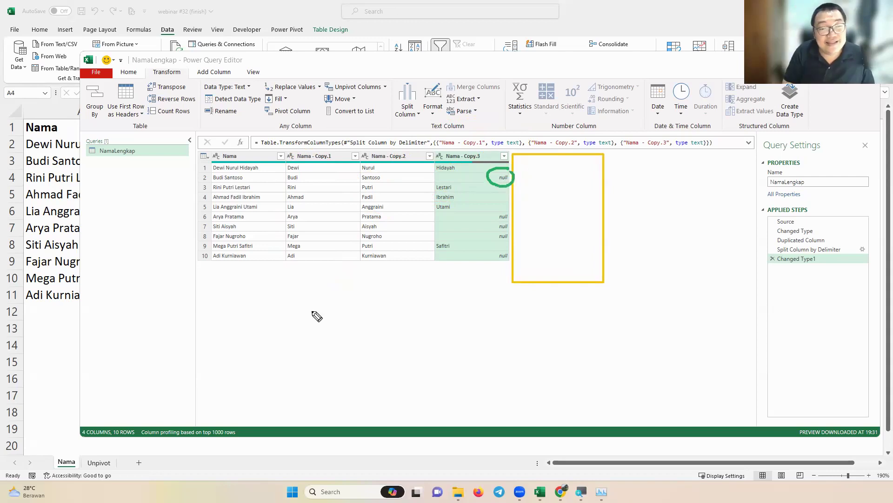
mouse_move(387, 173)
left_mouse_down()
mouse_move(365, 175)
mouse_move(371, 188)
mouse_move(385, 176)
left_mouse_up()
left_click_drag(396, 112, 387, 148)
left_click_drag(383, 132, 387, 148)
left_click_drag(402, 133, 387, 148)
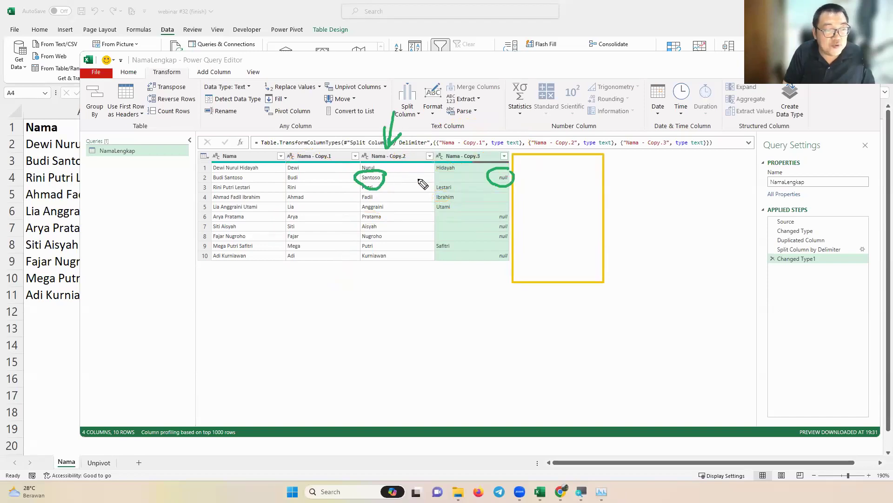
mouse_move(535, 170)
left_mouse_down()
mouse_move(525, 184)
mouse_move(564, 177)
left_mouse_up()
left_click(569, 180)
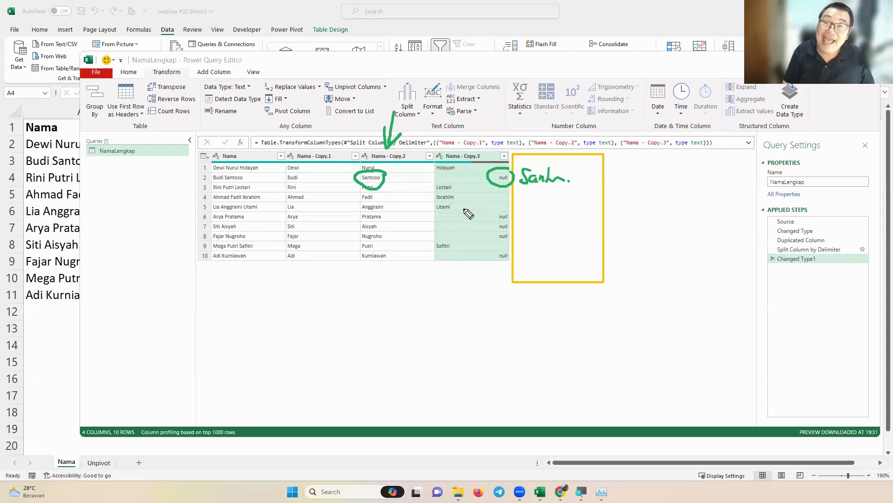
Circle row 5's last name in green, mark Nama - Copy.3 with an arrow, write the name in the box, and clear all annotations.
left_click_drag(459, 203, 451, 212)
left_click_drag(477, 118, 465, 136)
left_click_drag(522, 202, 538, 214)
left_click_drag(530, 204, 564, 213)
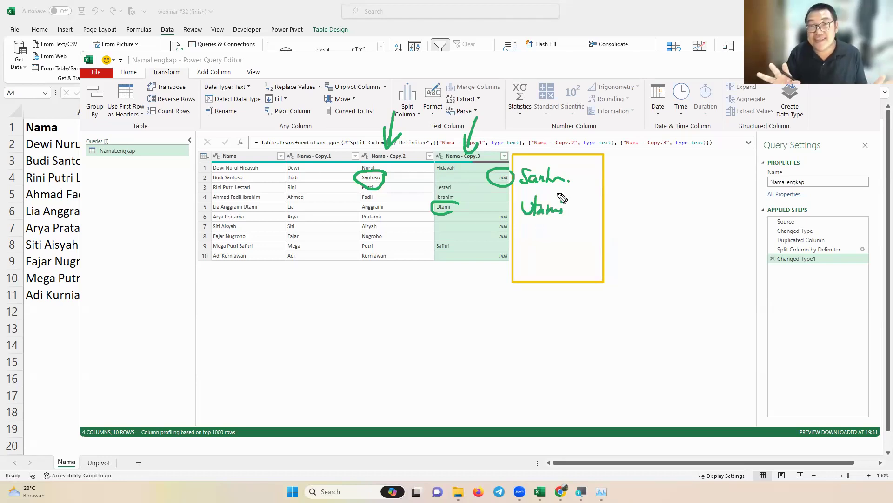
key("Escape")
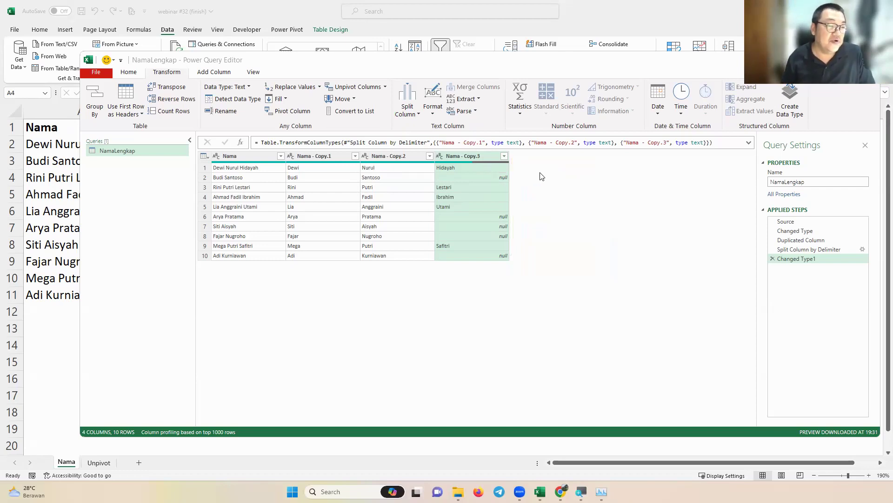
Start a conditional column named Nama Belakang with the condition that Nama - Copy.3 equals null.
left_click(225, 76)
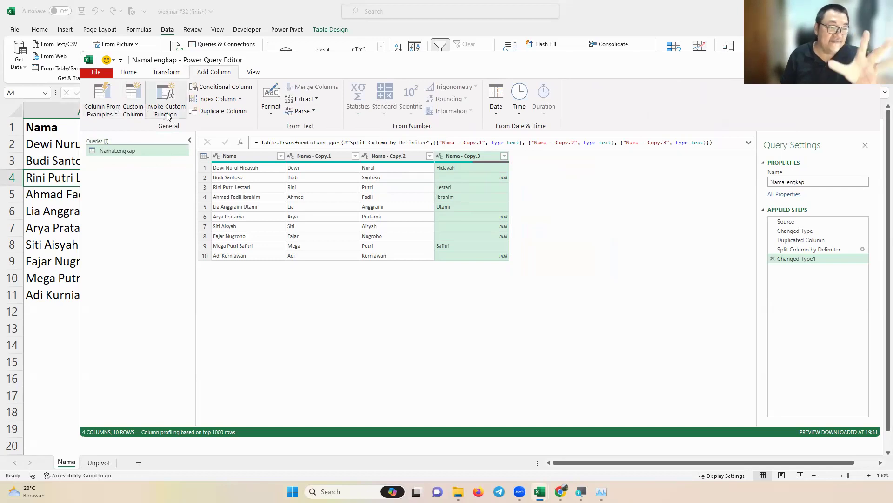
left_click(222, 88)
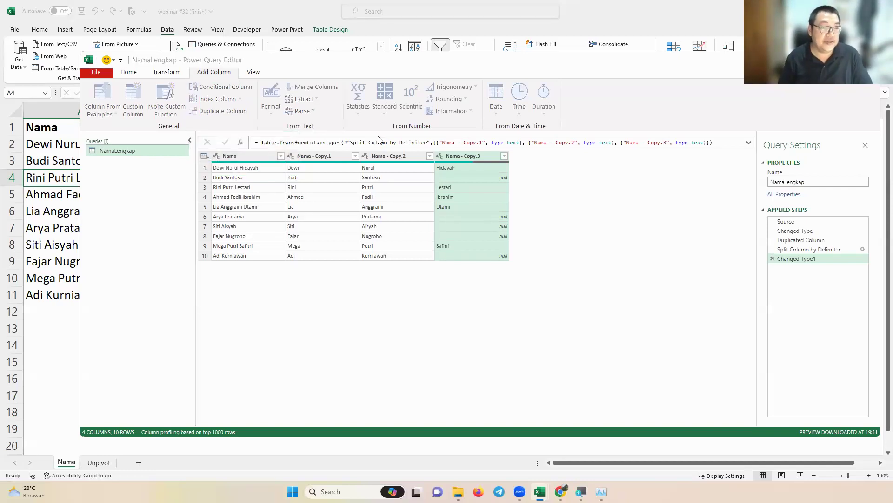
left_click_drag(278, 208, 246, 208)
type("Nama Belakang")
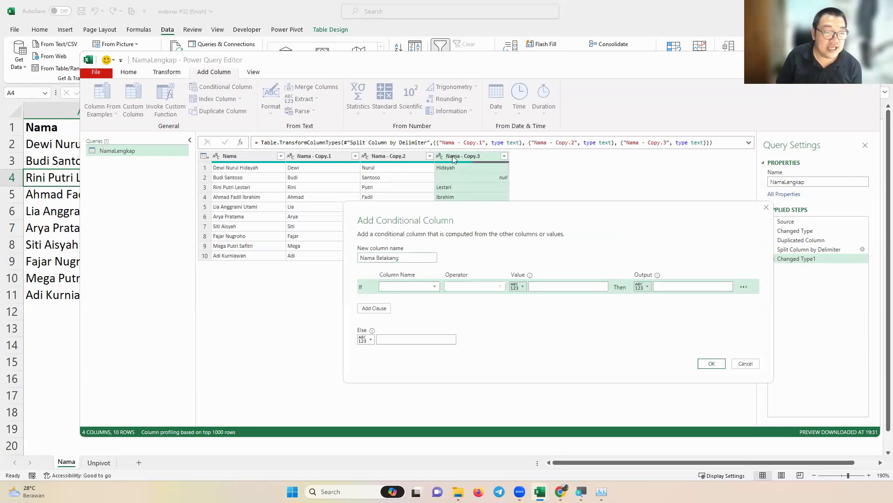
left_click(426, 287)
left_click(410, 323)
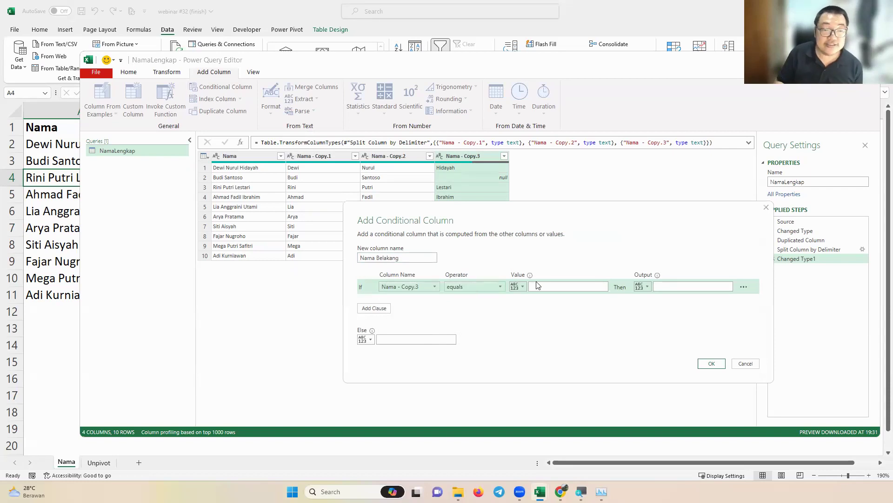
left_click(548, 287)
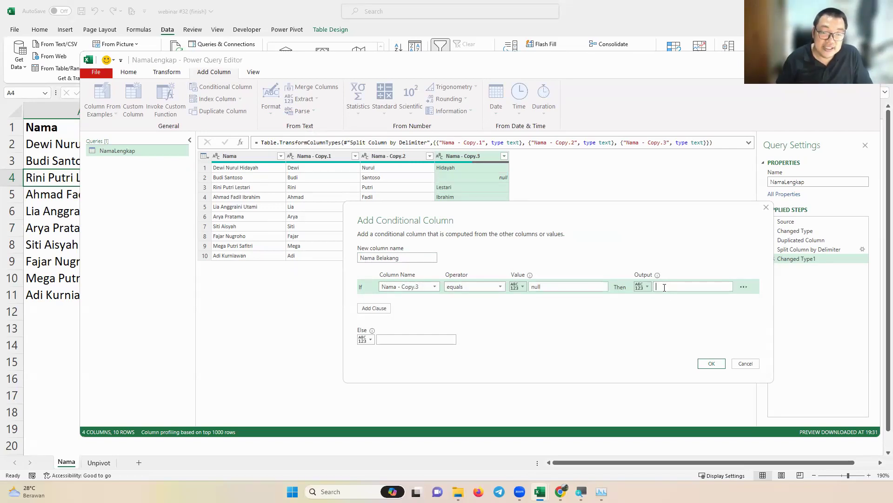
Output the Nama - Copy.2 column when the condition is met, otherwise the Nama - Copy.3 column, and create the conditional column.
left_click(646, 288)
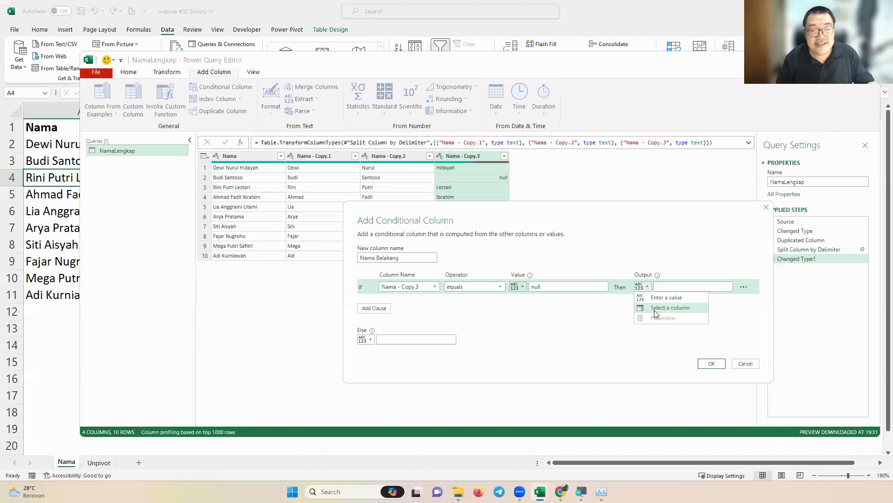
left_click(654, 310)
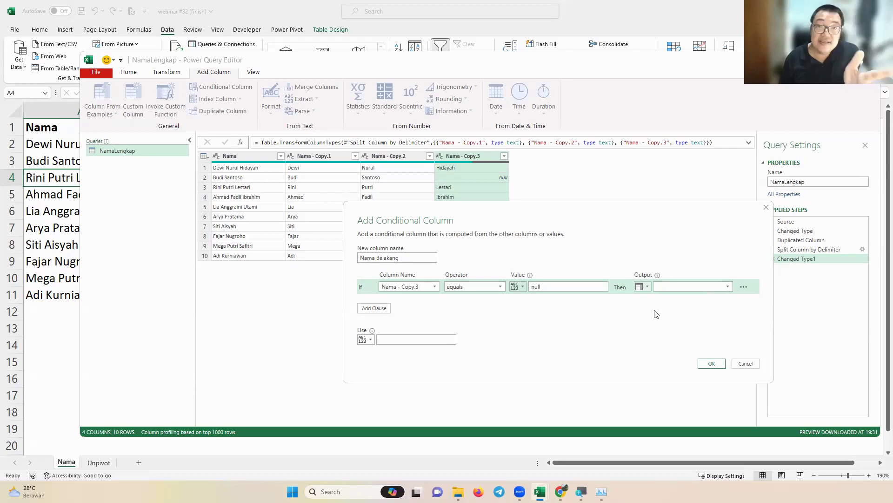
left_click(672, 289)
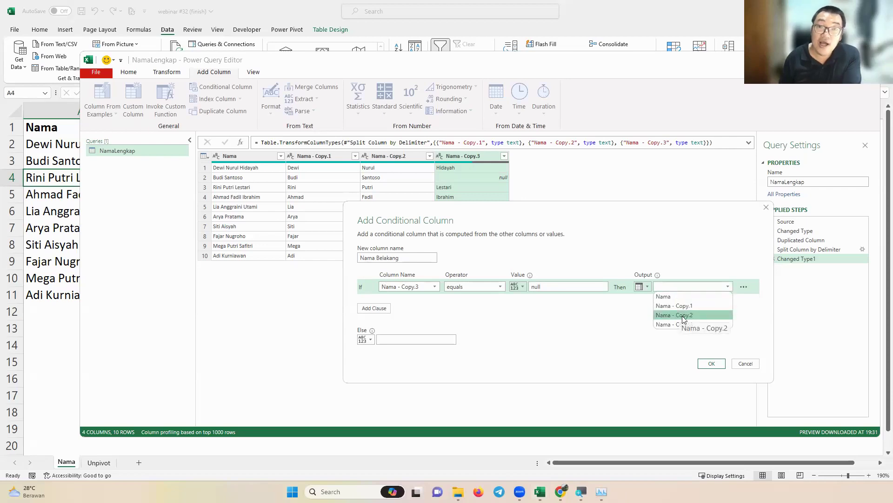
left_click(682, 316)
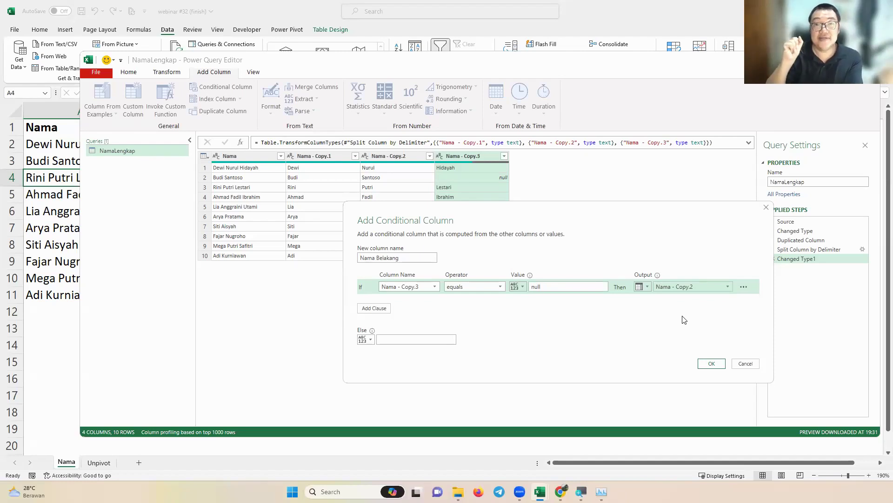
left_click(372, 340)
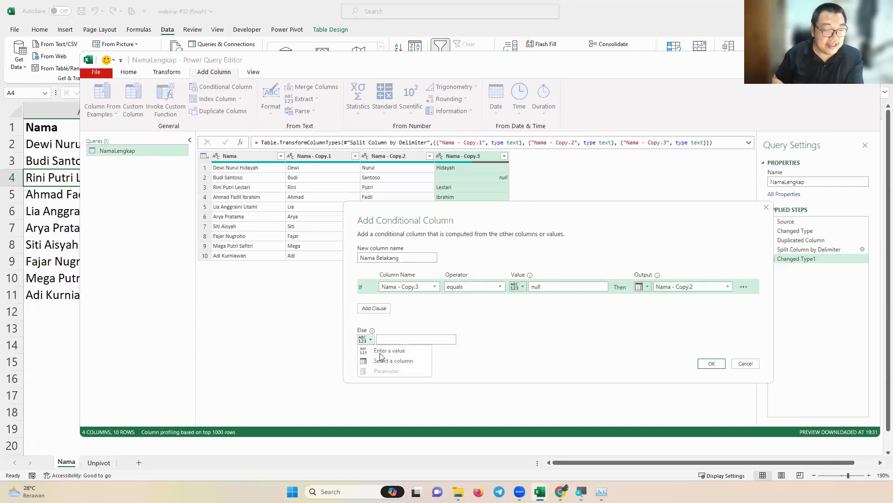
left_click(420, 358)
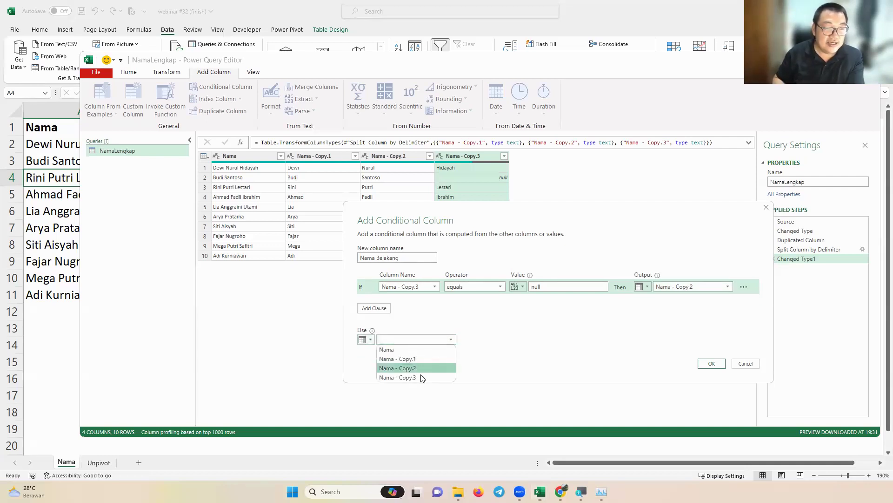
left_click(421, 375)
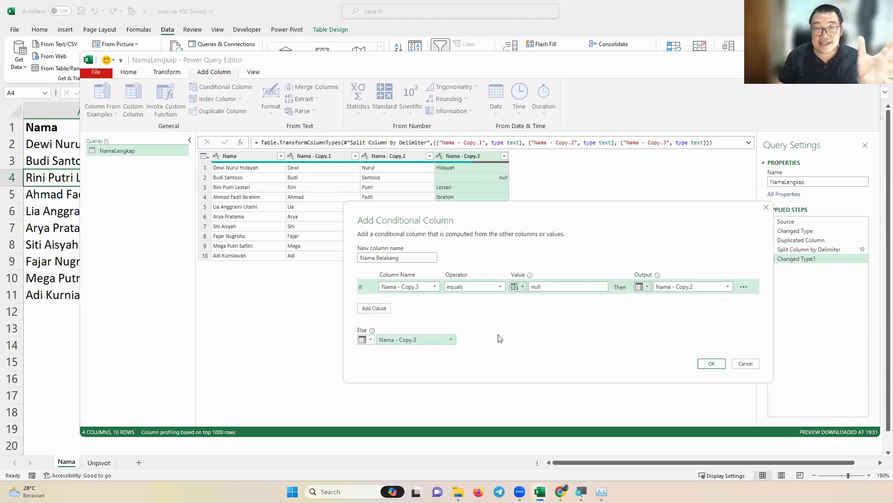
left_click(712, 364)
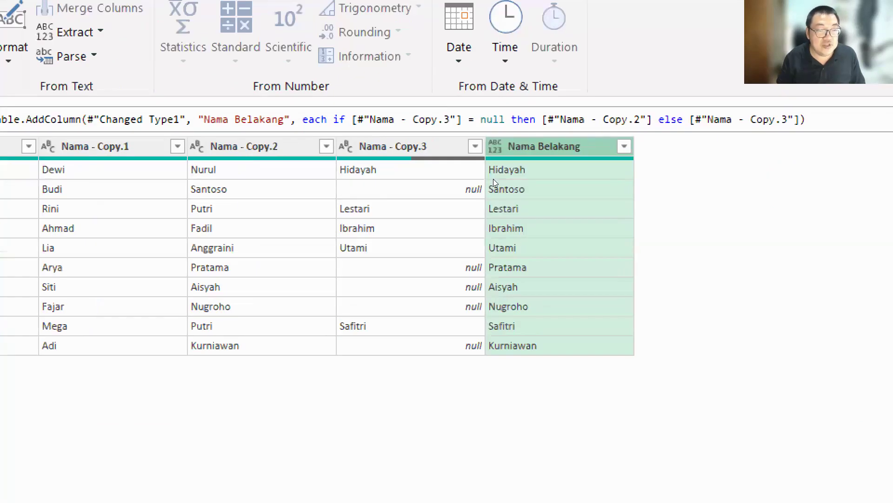
Compare the Nama Belakang values in rows 1 to 3 with the Nama - Copy.2 and Nama - Copy.3 columns.
left_click(376, 182)
key("Left")
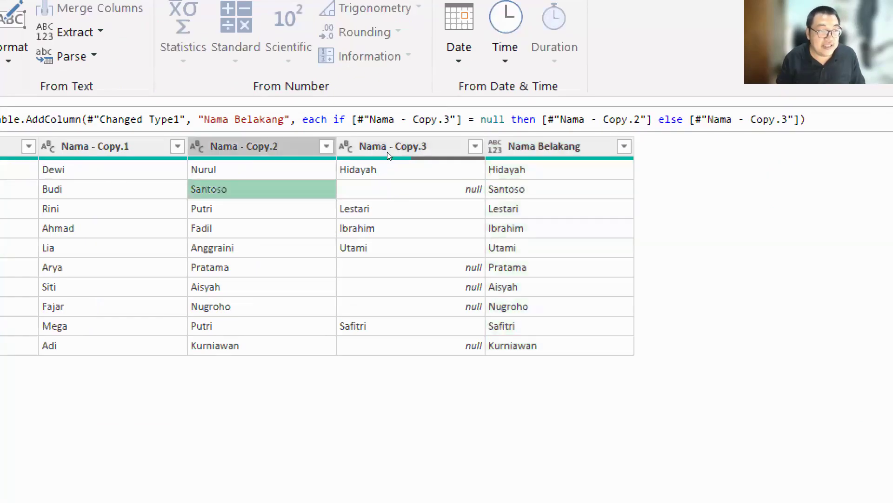
left_click(474, 171)
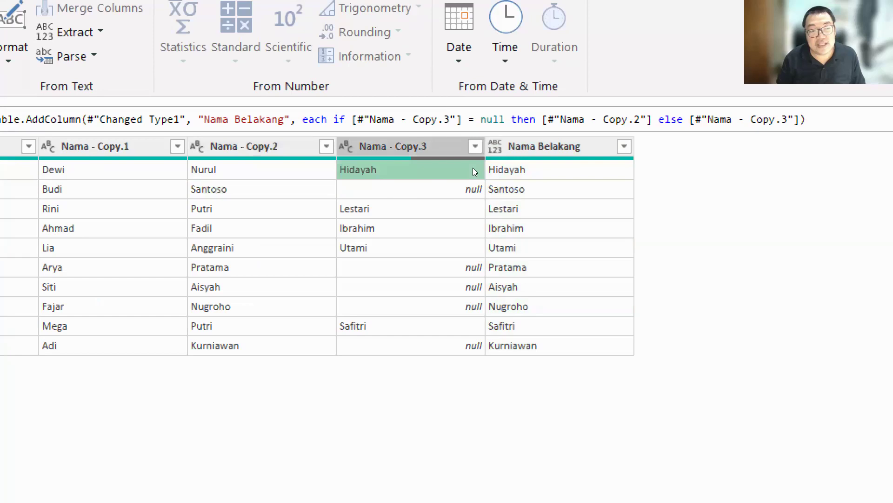
left_click(532, 171)
left_click(531, 189)
left_click(530, 207)
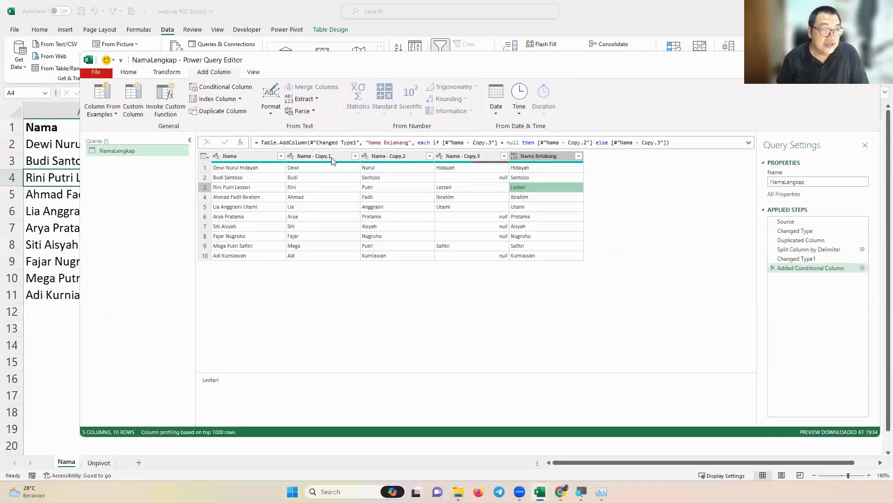
left_click(275, 182)
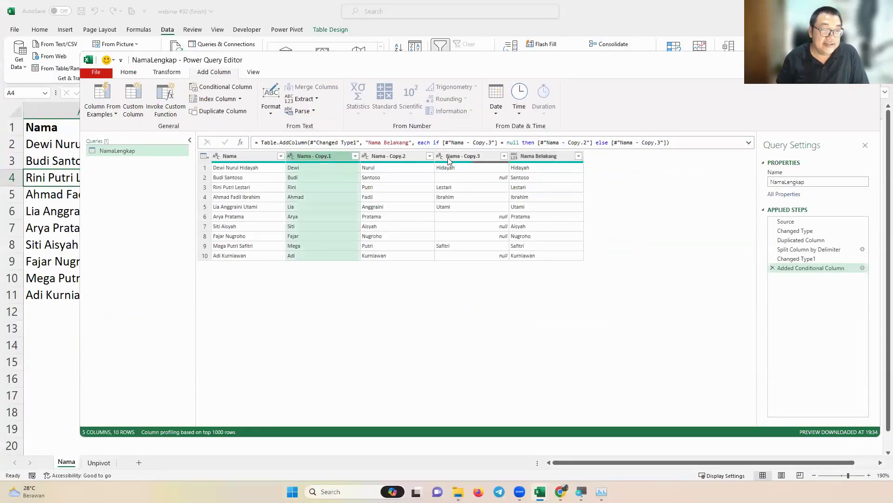
left_click(521, 158)
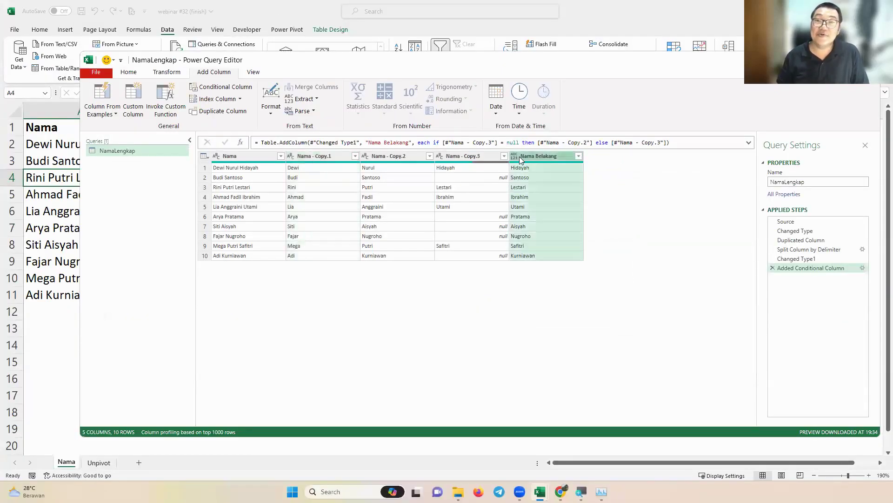
Remove the Nama - Copy.2 and Nama - Copy.3 columns from the query.
left_click(405, 157)
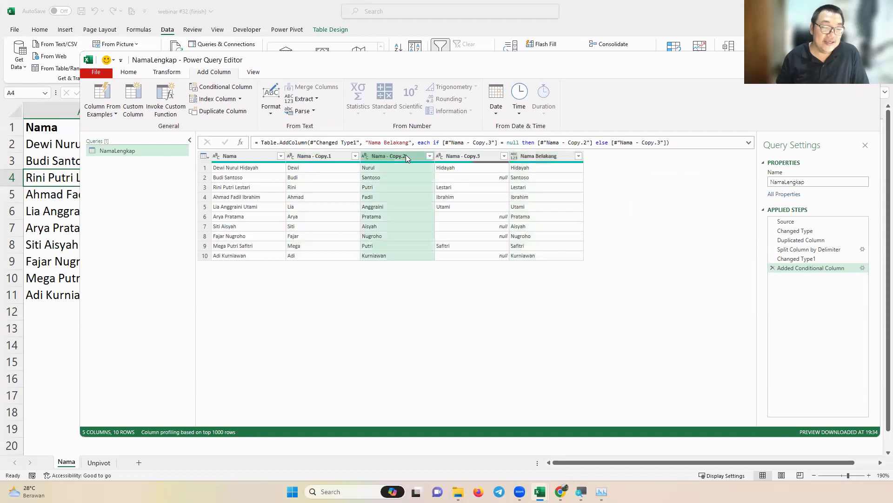
left_click(458, 161, "ctrl")
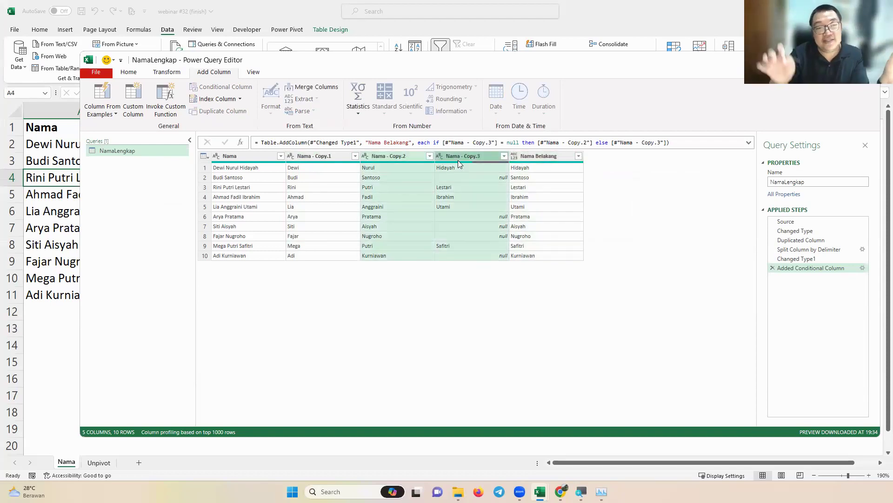
right_click(488, 159)
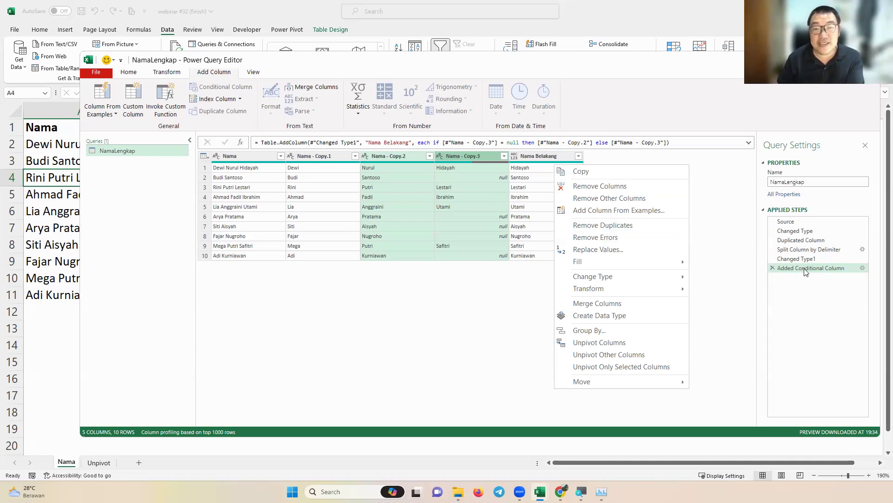
left_click(631, 187)
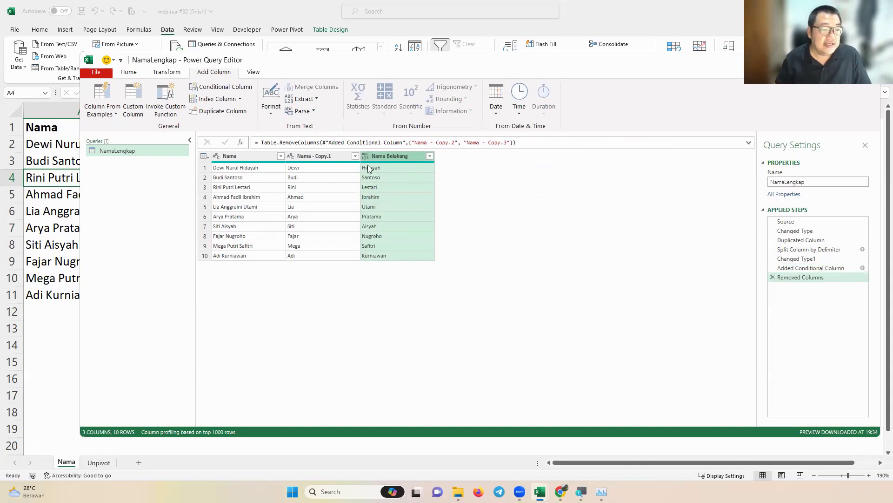
Merge the Nama - Copy.1 and Nama Belakang columns with a space separator into a new column named Nama Lengkap.
left_click(321, 156)
left_click(390, 157)
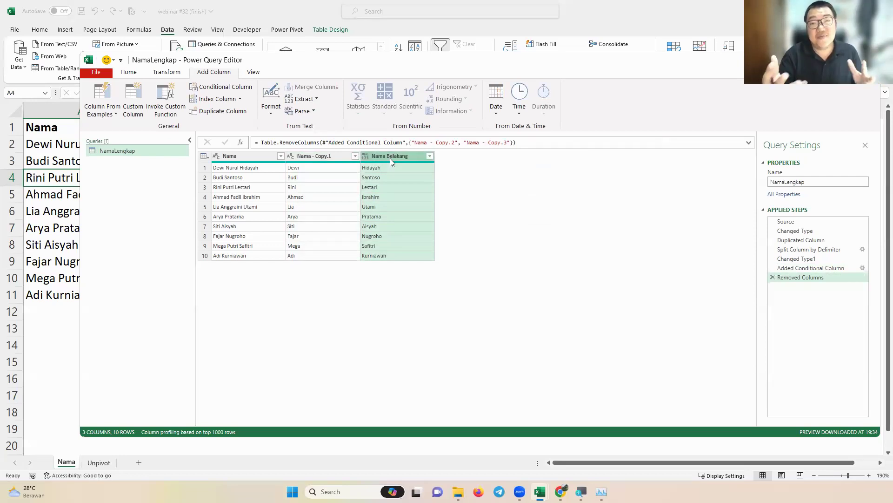
left_click(323, 158)
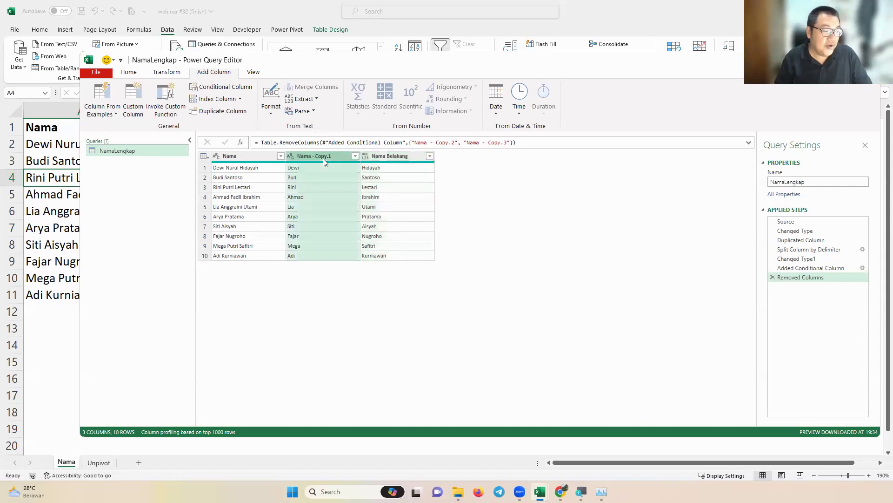
left_click(383, 158, "ctrl")
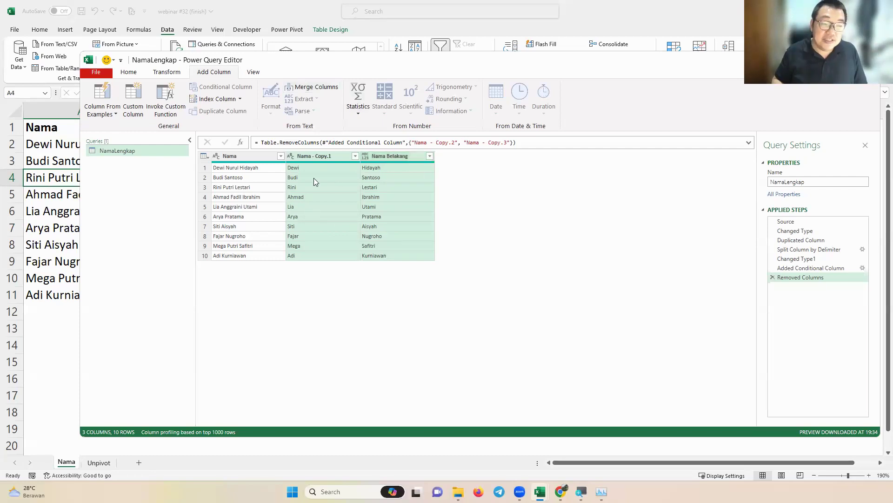
left_click(312, 156)
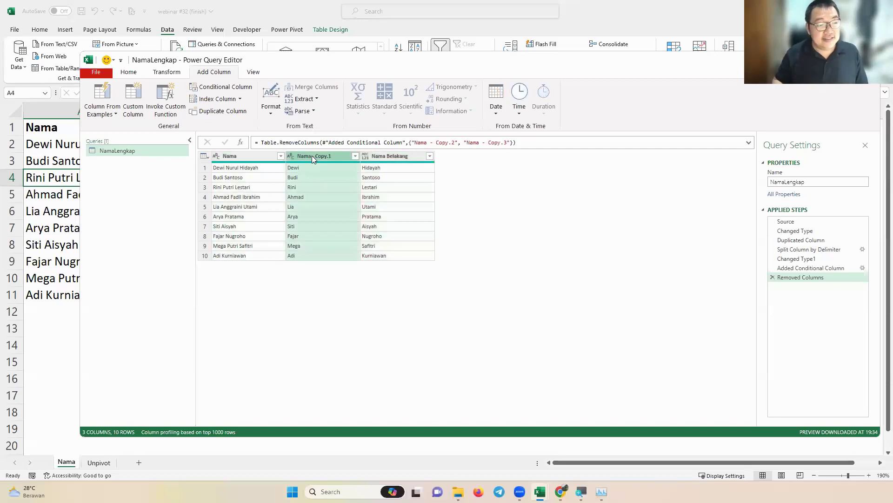
left_click(383, 156, "ctrl")
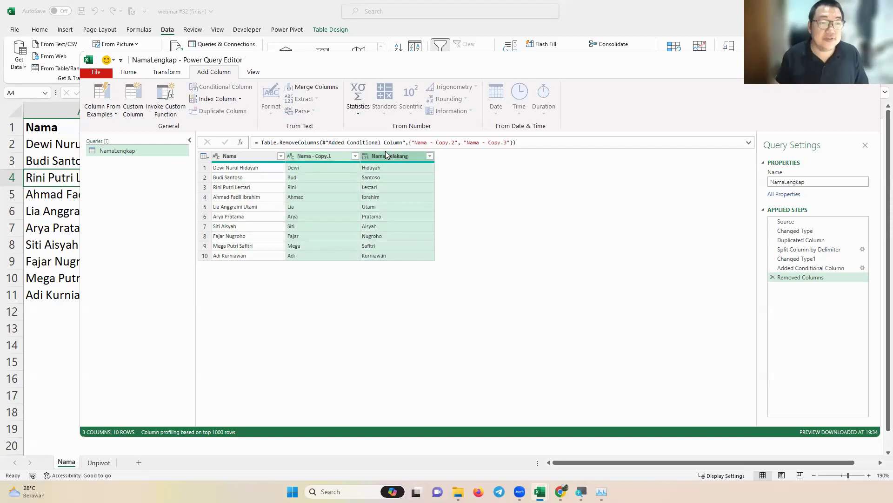
left_click(324, 90)
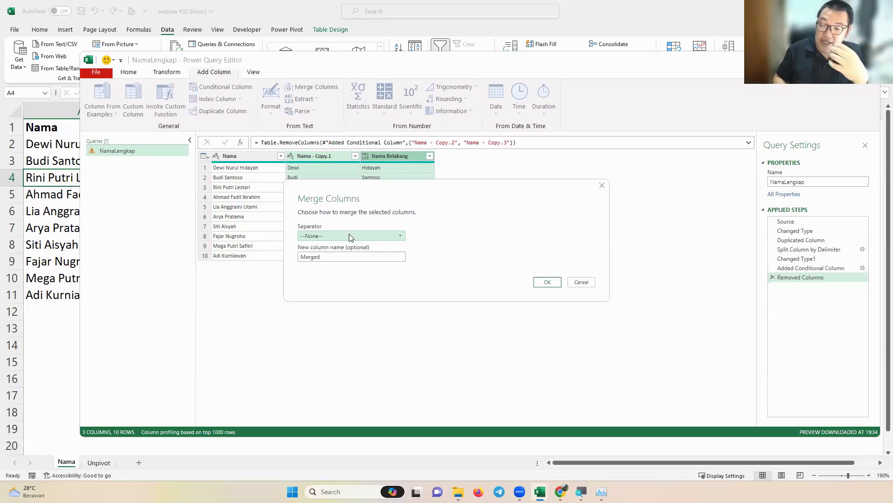
left_click(350, 236)
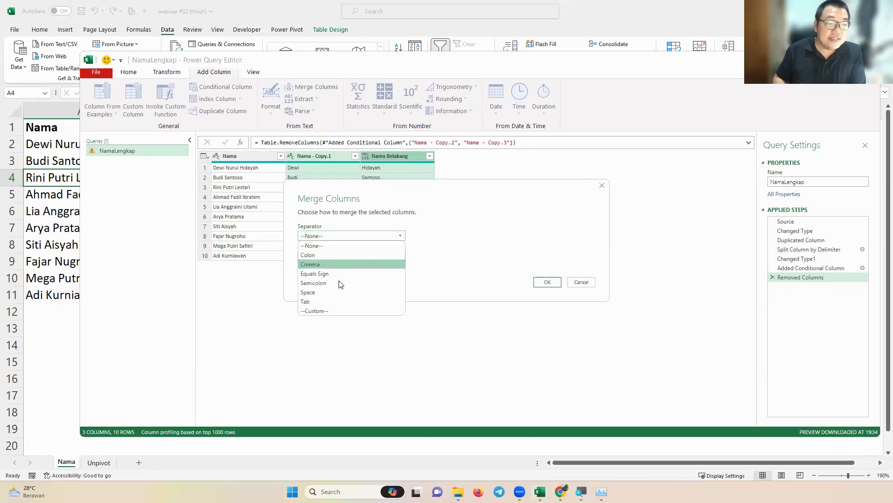
left_click(341, 291)
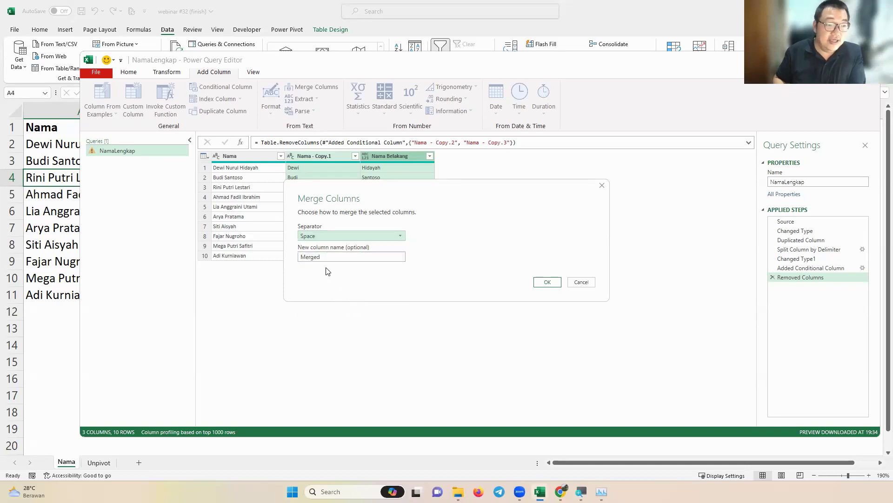
double_click(302, 256)
type("Nama Lengkap")
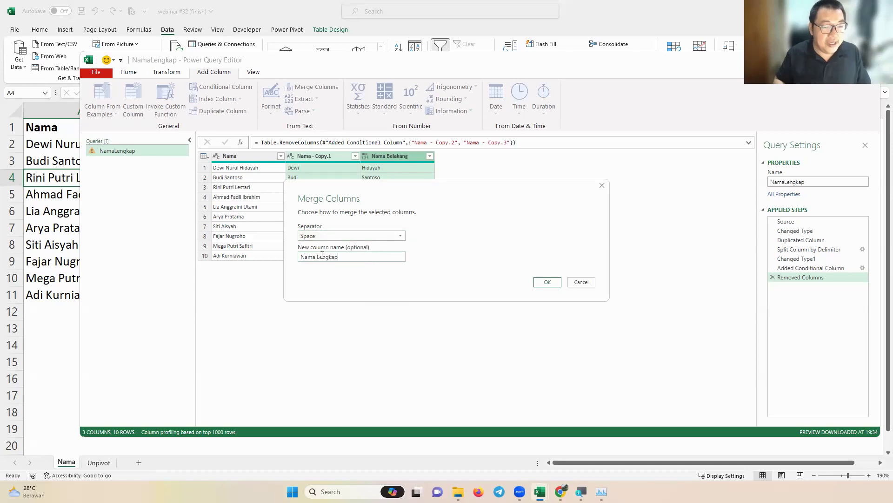
left_click(546, 283)
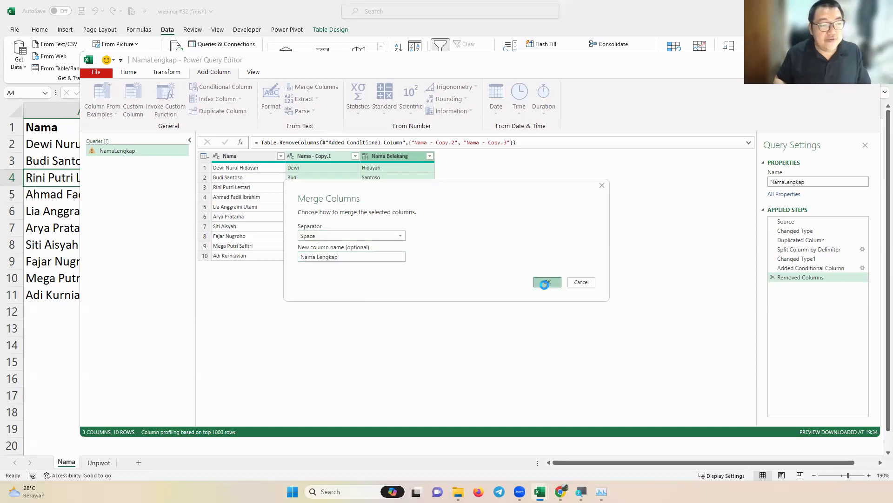
Remove the Nama - Copy.1 and Nama Belakang columns from the query.
left_click(361, 160)
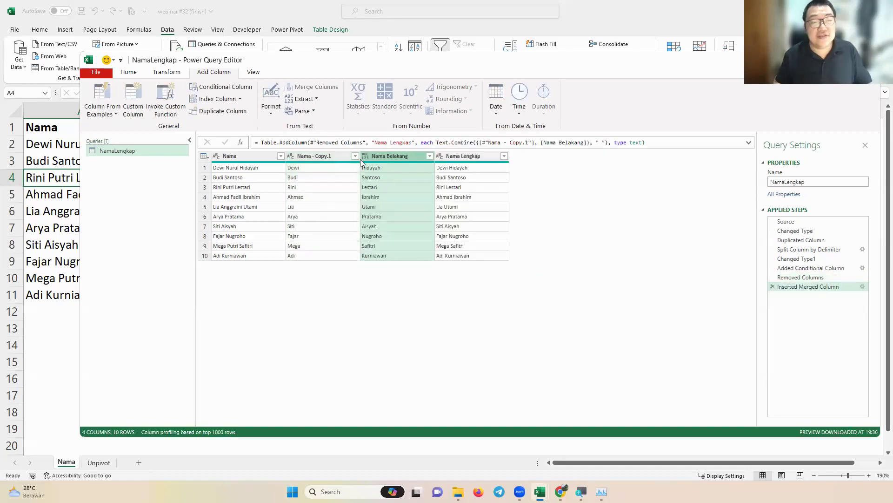
left_click(332, 158, "ctrl")
key("Delete")
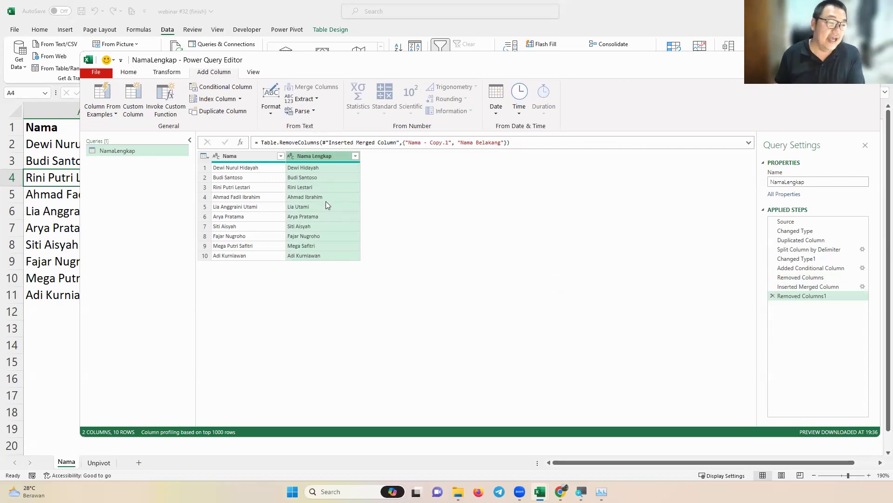
Load the query as a table into the existing Nama worksheet at cell E1 and autofit column E.
left_click(128, 73)
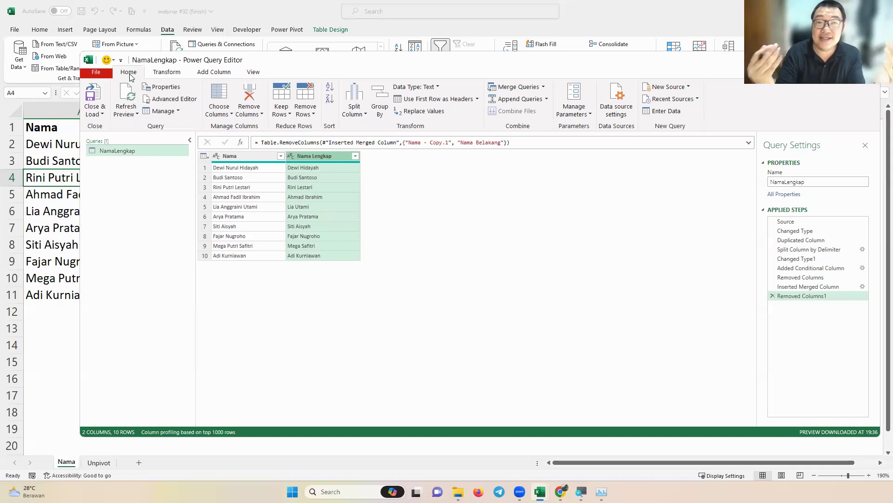
left_click(96, 112)
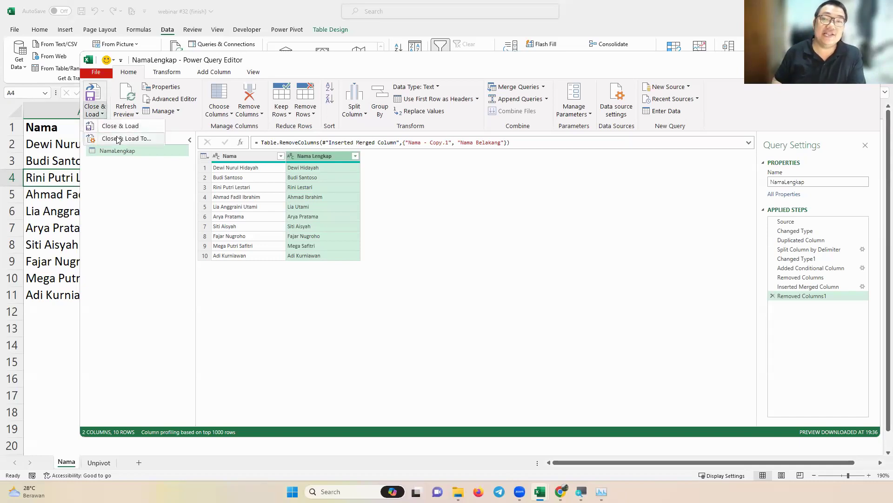
left_click(159, 125)
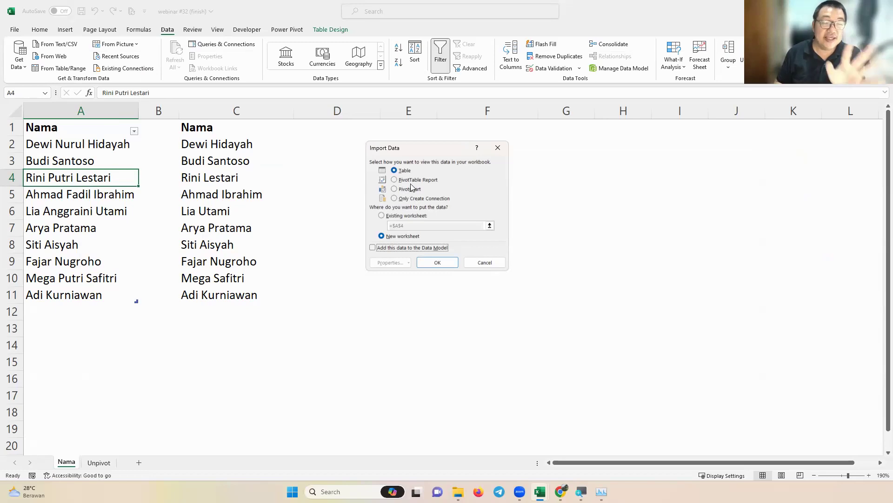
left_click(382, 216)
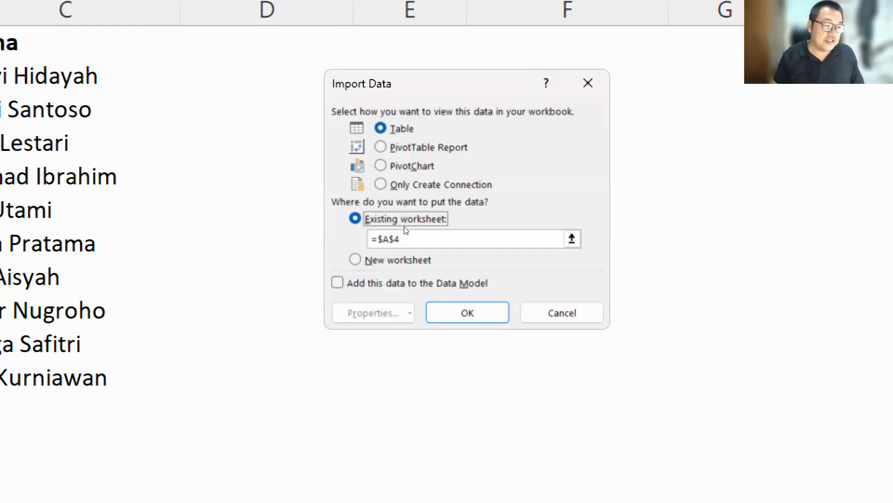
left_click(509, 239)
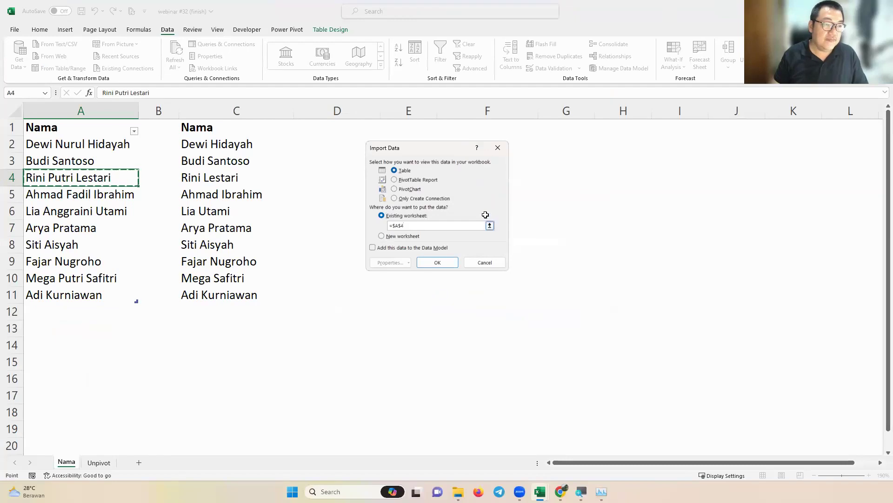
left_click(489, 226)
left_click(416, 126)
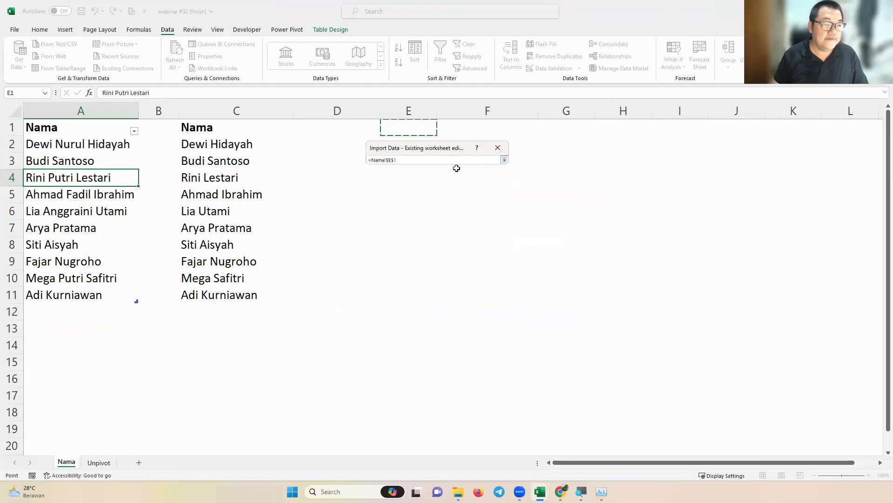
left_click(504, 160)
left_click(455, 264)
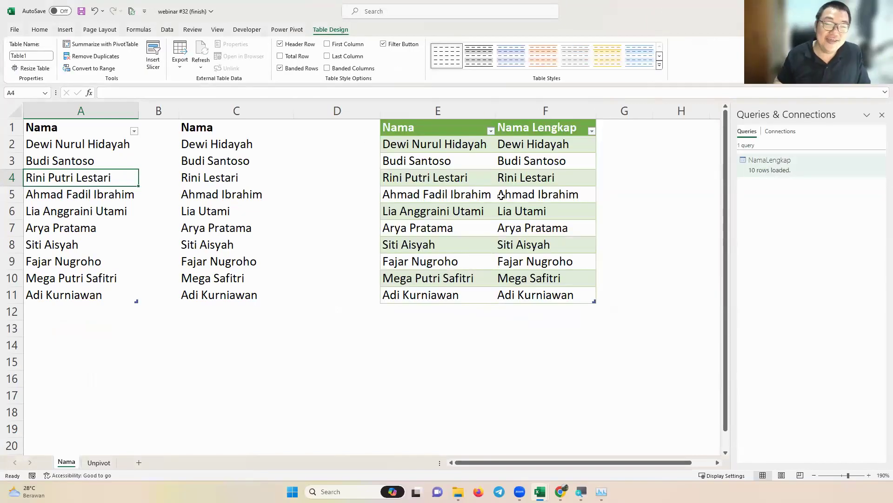
double_click(497, 116)
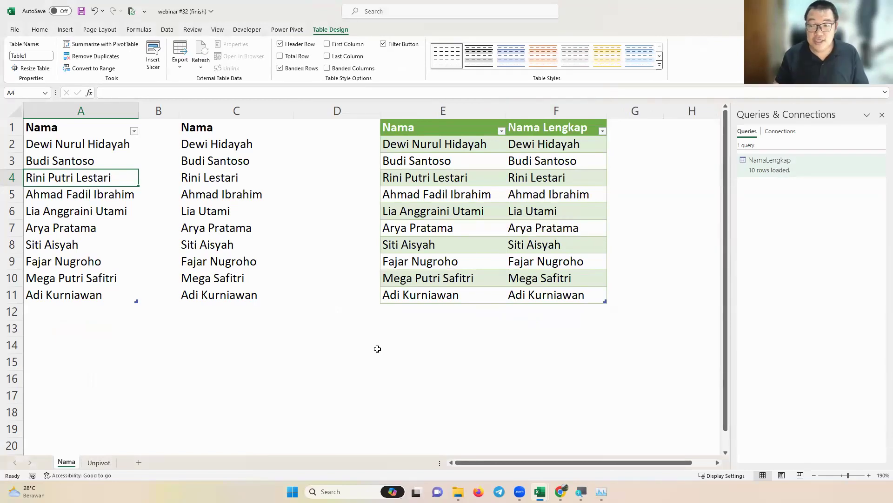
Enter two additional full names in cells A14 and A15 below the source table.
left_click(94, 302)
key("ctrl+shift+Up")
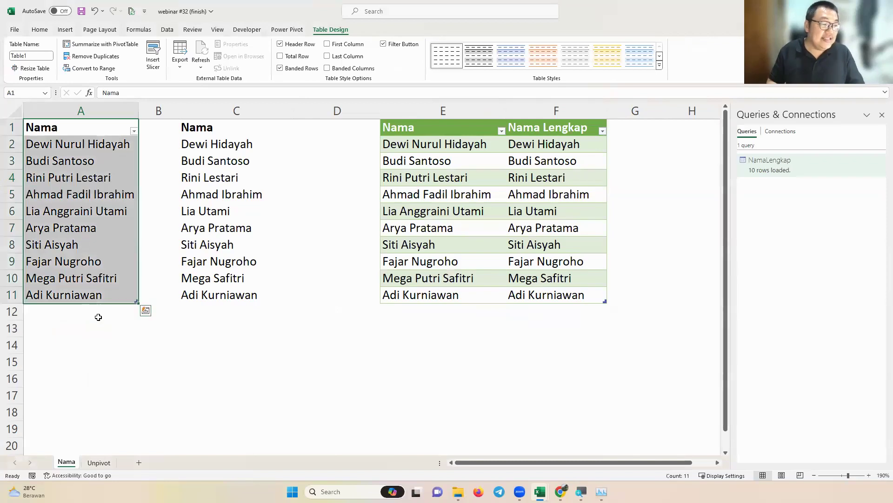
key("Down")
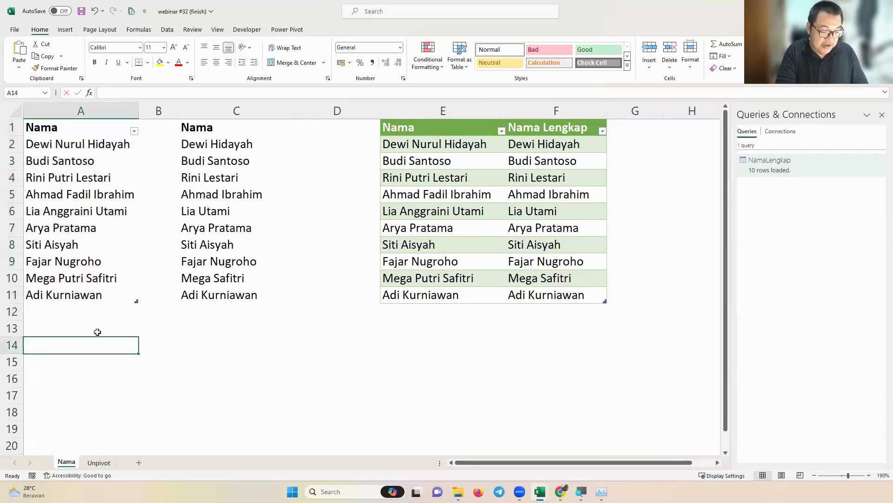
type("Anton Setiawan")
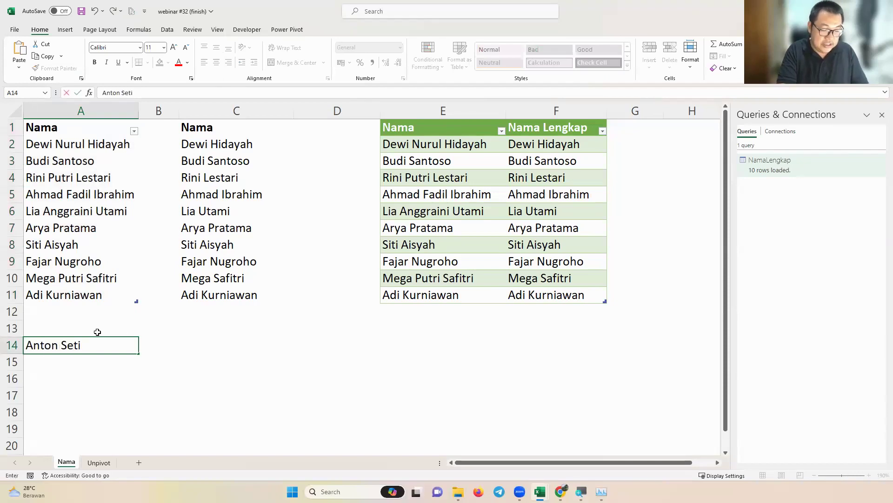
key("Return")
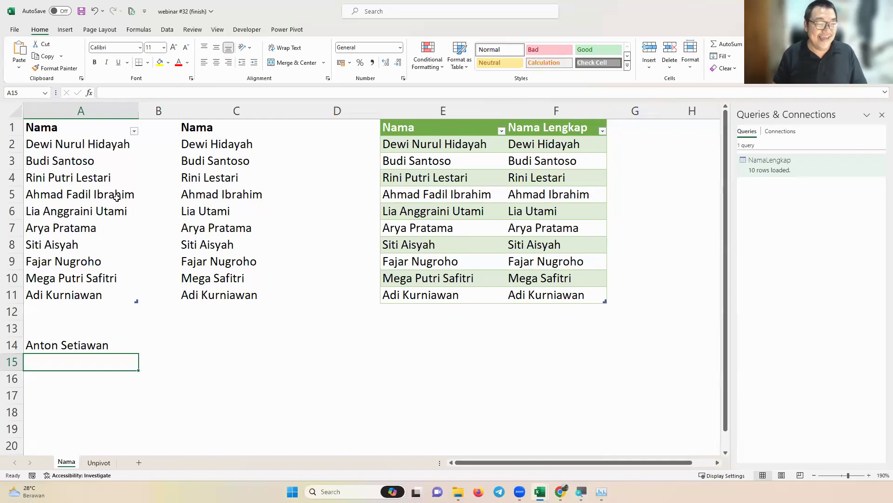
type("Dik Dik Cahyadi")
key("Return")
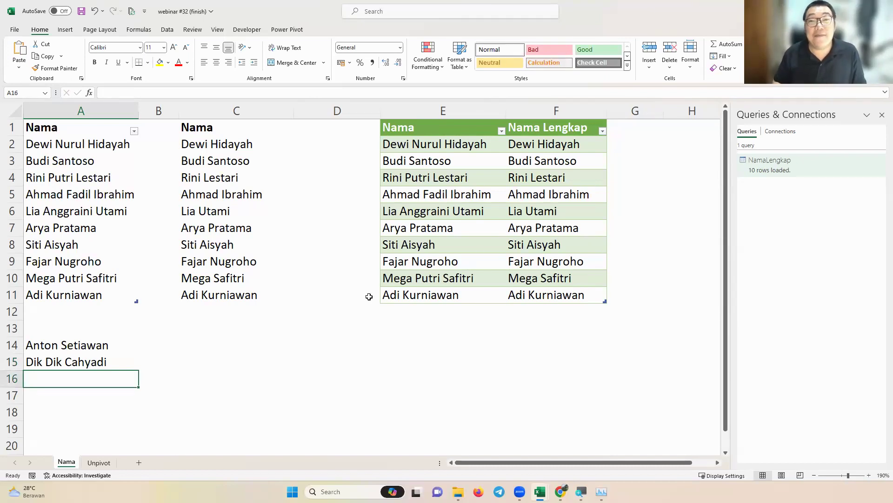
mouse_move(112, 345)
left_mouse_down()
mouse_move(113, 361)
mouse_move(113, 319)
mouse_move(116, 344)
left_mouse_up()
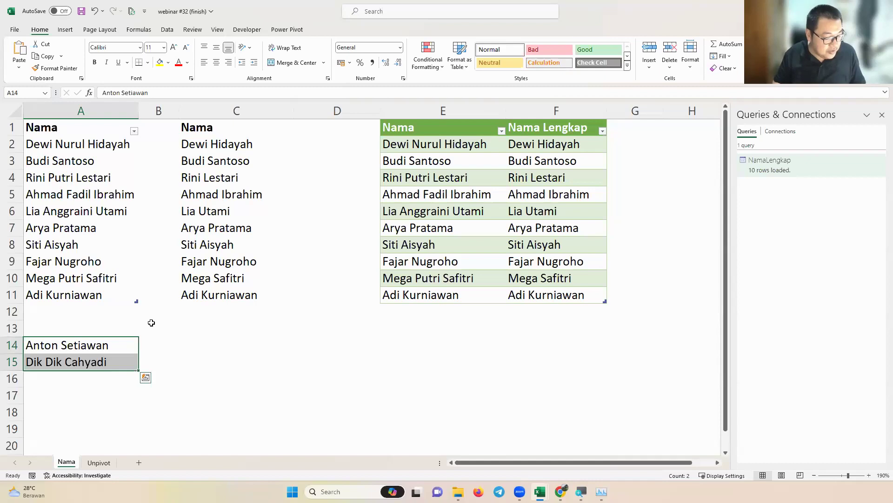
left_click(304, 293)
mouse_move(141, 292)
left_mouse_down()
mouse_move(167, 329)
mouse_move(191, 333)
mouse_move(224, 313)
mouse_move(247, 335)
mouse_move(310, 337)
left_mouse_up()
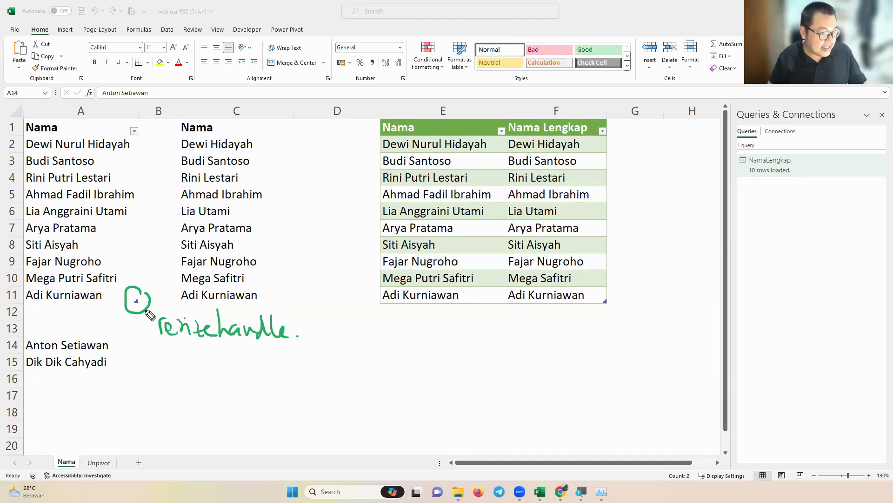
key("Escape")
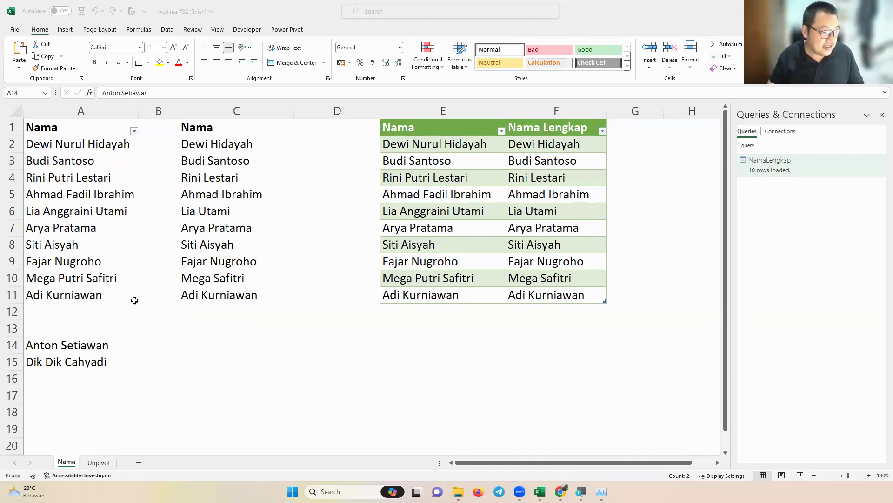
Extend the source table down to row 13 and move the two additional names from A14:A15 into A12:A13.
left_click(135, 300)
left_click_drag(137, 302, 137, 337)
left_click(150, 311)
left_click_drag(264, 361, 162, 311)
left_click(200, 341)
left_click_drag(73, 349, 139, 335)
left_click(139, 336)
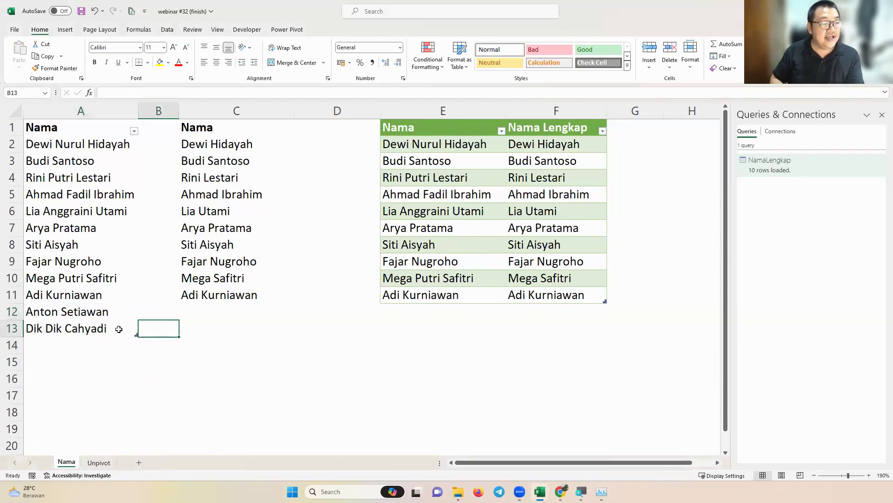
Refresh the query's output table in columns E and F and check it against the two added source names in A12:A13.
left_click(120, 329)
left_click(131, 188, "shift")
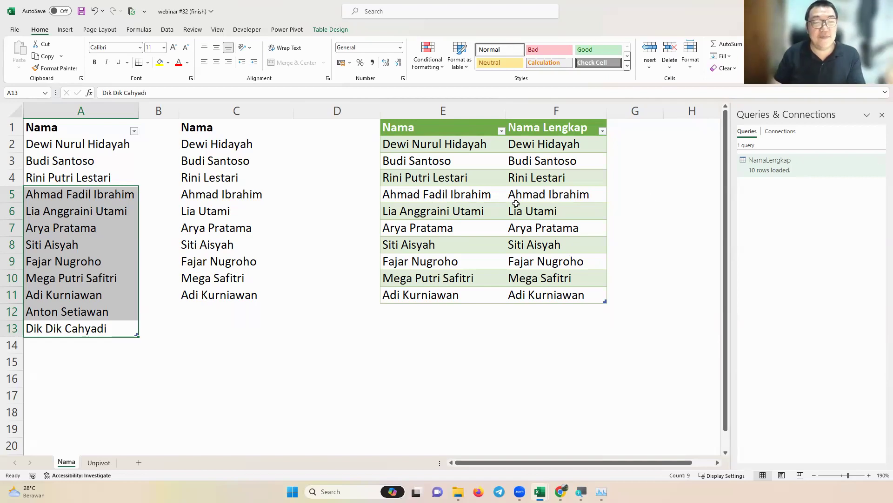
left_click(527, 213)
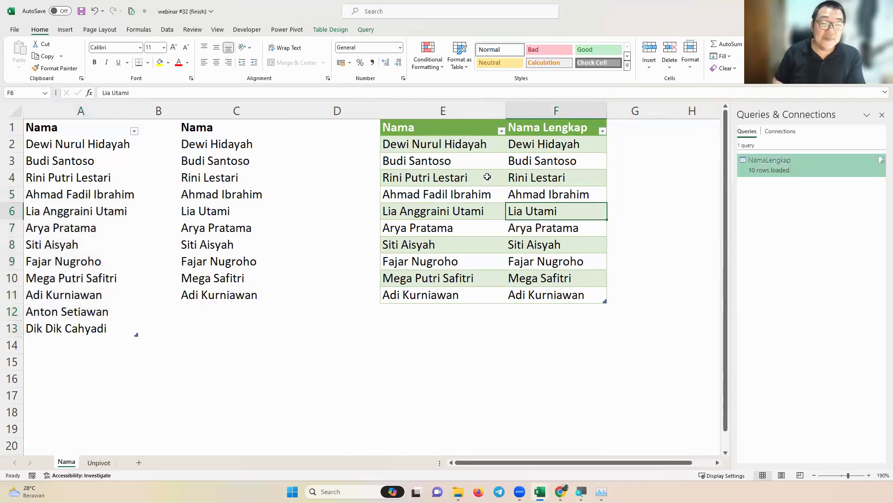
right_click(487, 177)
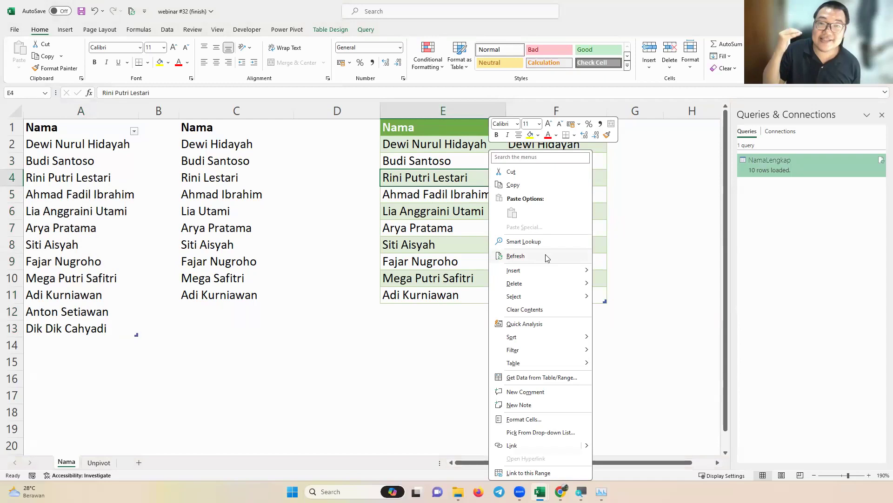
left_click(547, 257)
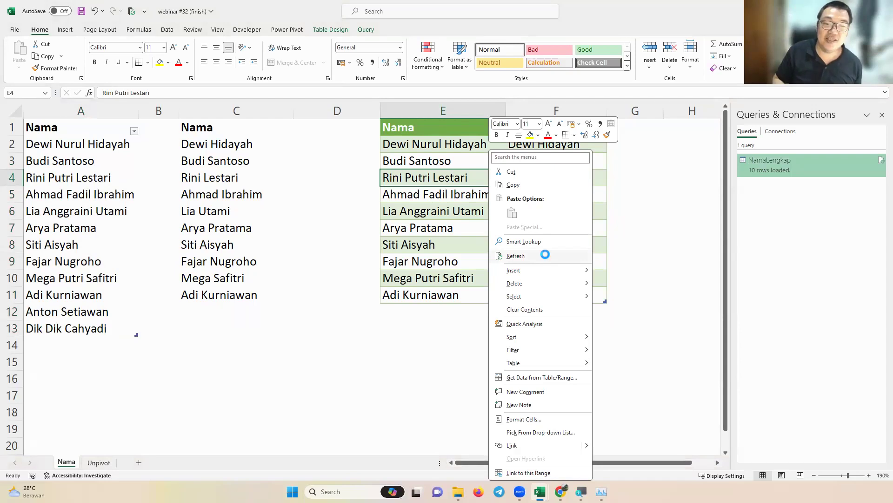
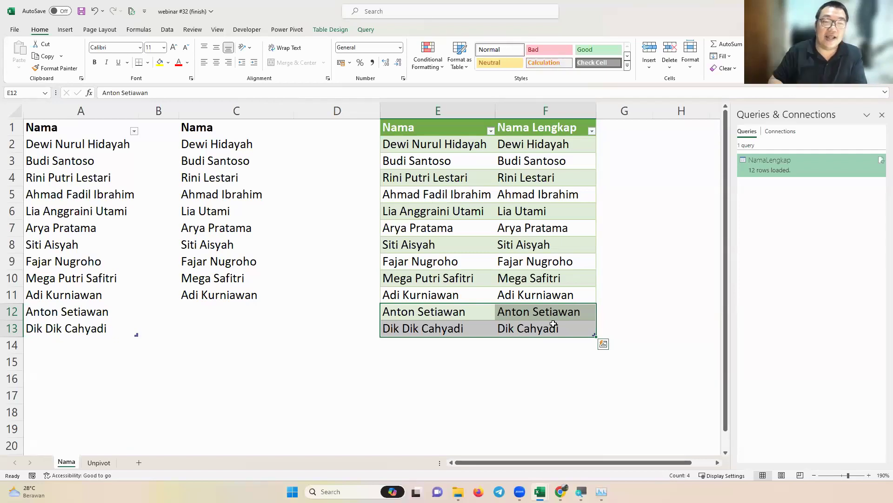
left_click_drag(69, 314, 71, 325)
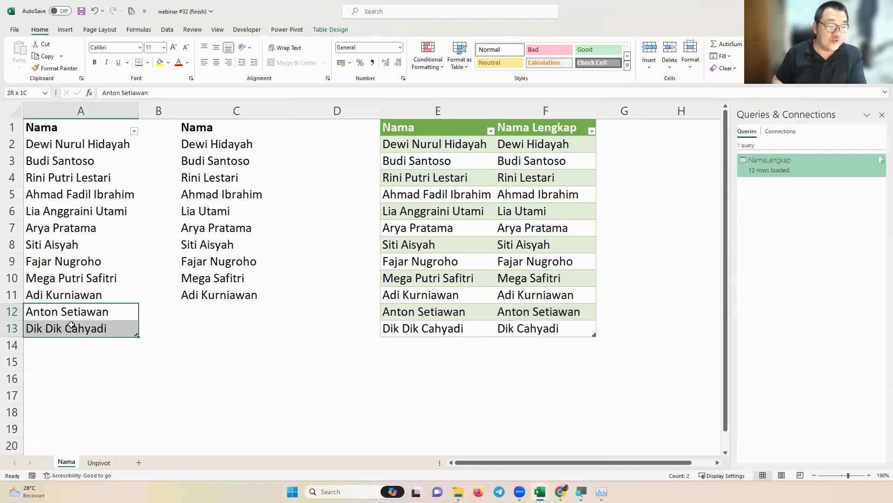
Inspect the TEXTJOIN name-shortening formula in C11 and the formula range C2:C11 beside the query's output table.
left_click(518, 181)
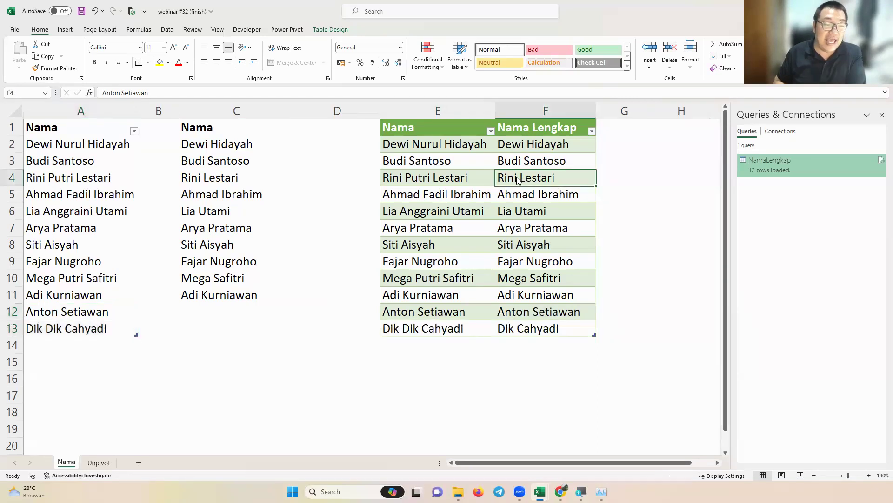
right_click(518, 180)
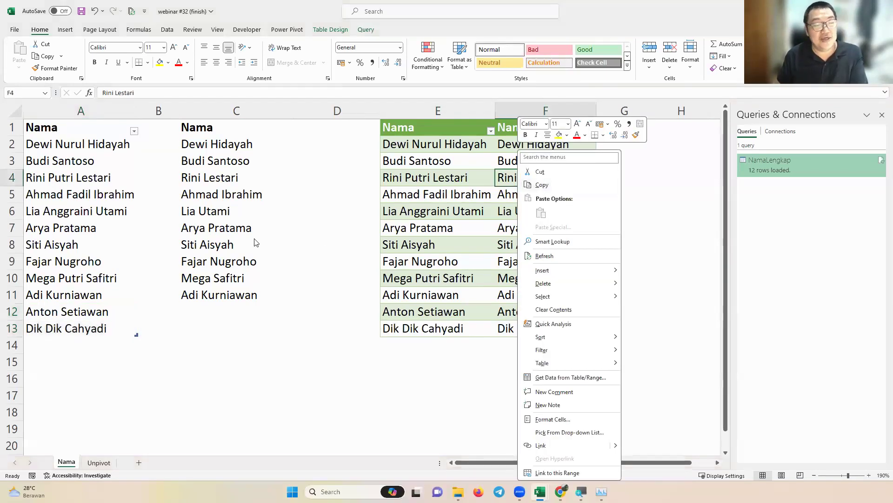
key("Escape")
left_click(210, 296)
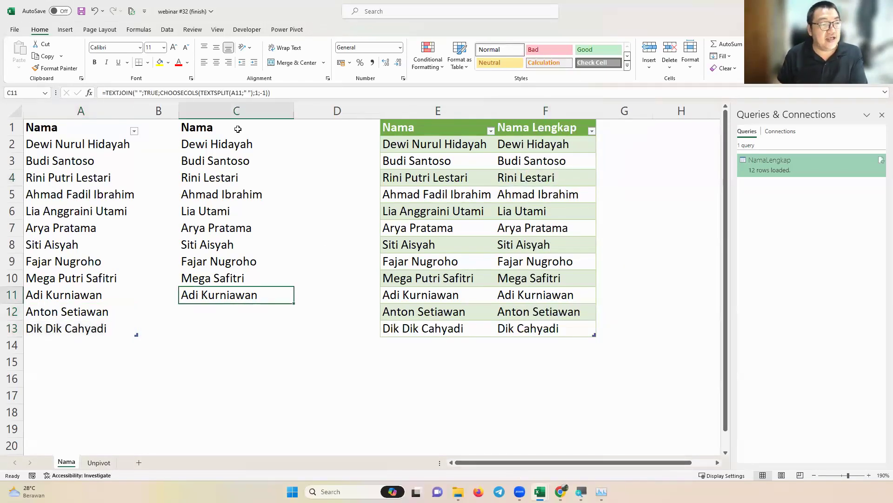
left_click(232, 92)
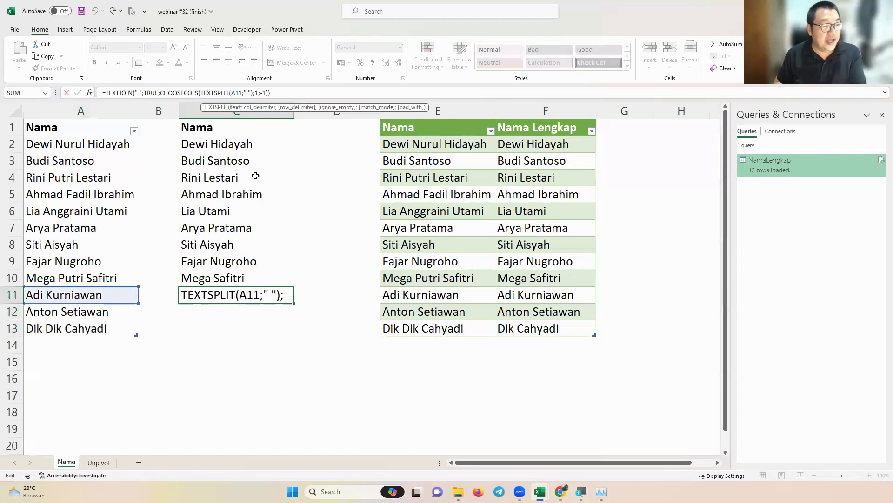
left_click(247, 145)
left_click_drag(244, 247, 239, 295)
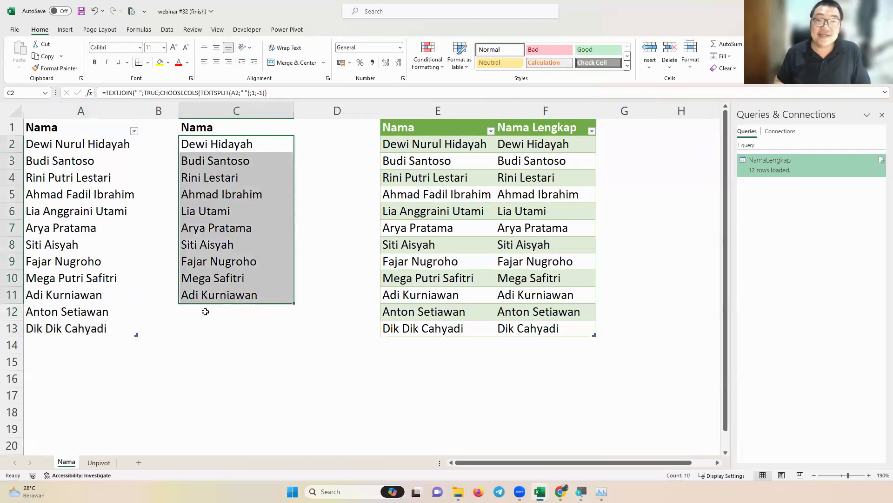
Fill the name-shortening formula from C11 down to C13 to cover the two added source names.
left_click(244, 295)
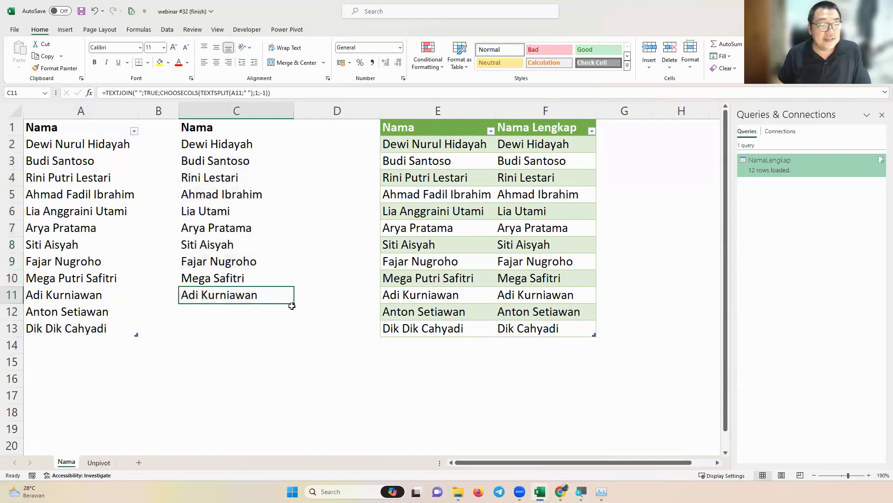
left_click_drag(294, 303, 293, 336)
left_click(256, 331)
left_click(278, 370)
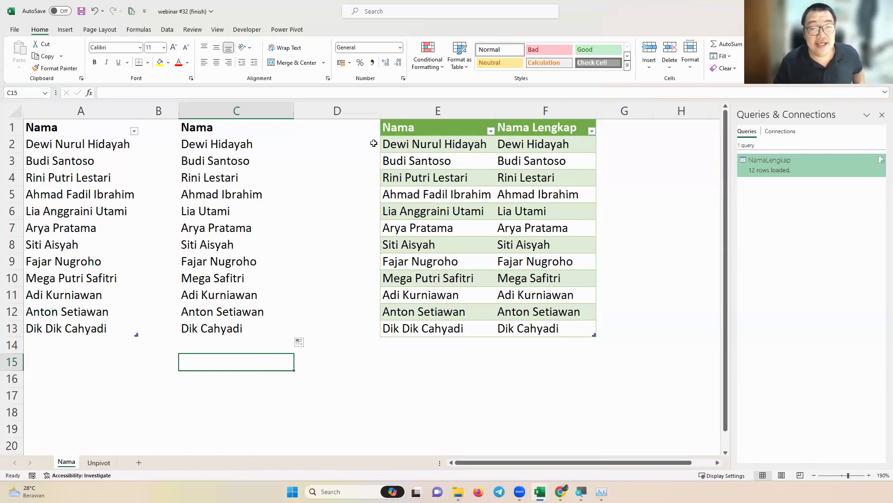
Open the NamaLengkap query in the Power Query Editor, review its applied steps, and return to the worksheet.
left_click(759, 165)
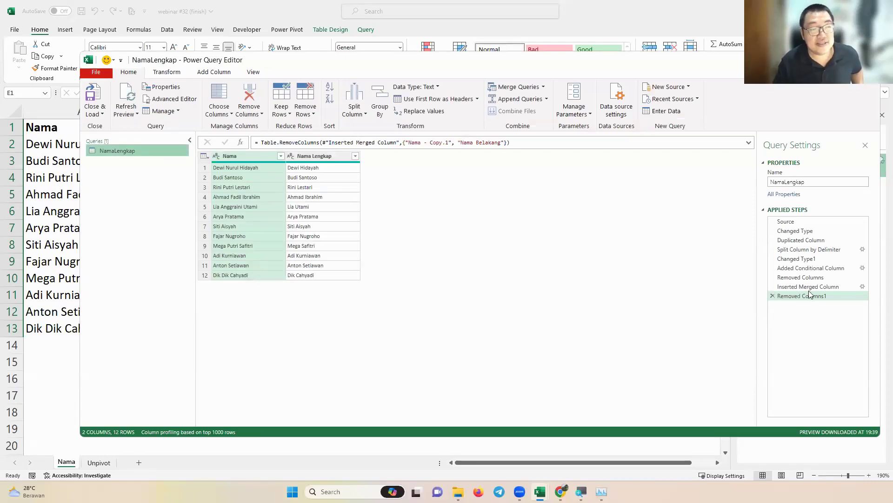
left_click_drag(616, 65, 576, 75)
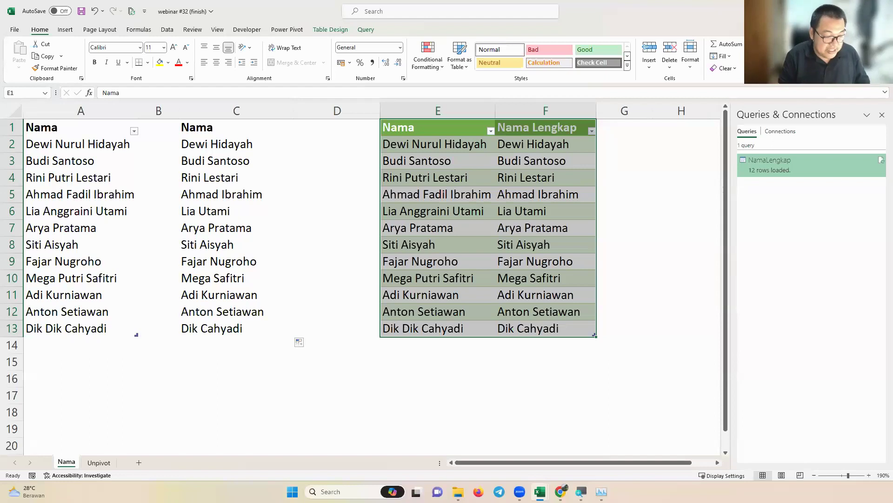
mouse_move(281, 261)
left_mouse_down()
mouse_move(419, 389)
mouse_move(442, 373)
left_mouse_up()
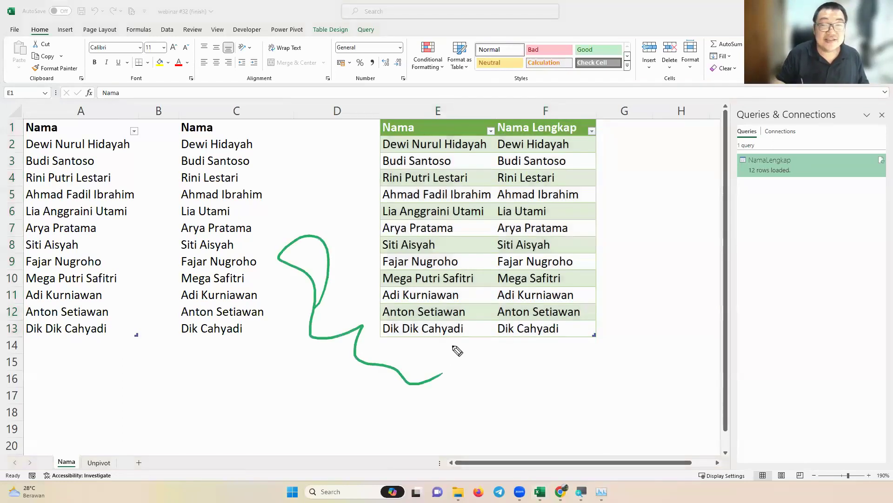
key("Escape")
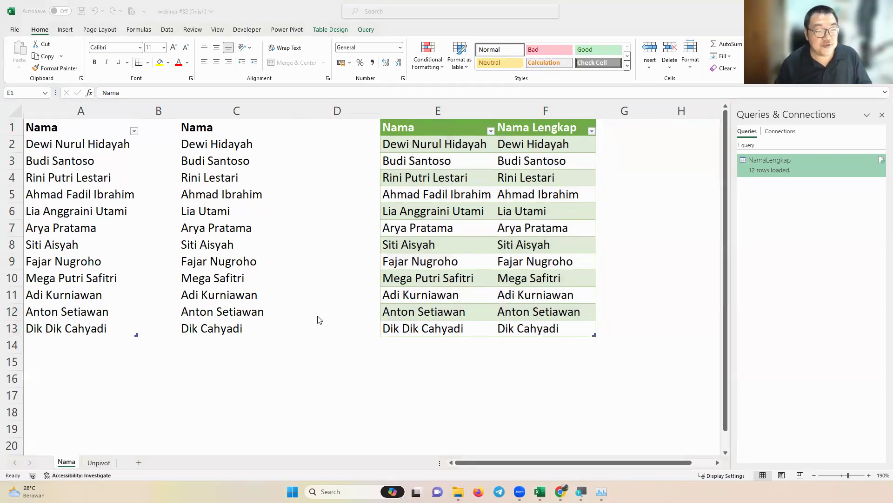
Add a single-word name in cell A14 directly below the source table.
left_click(50, 344)
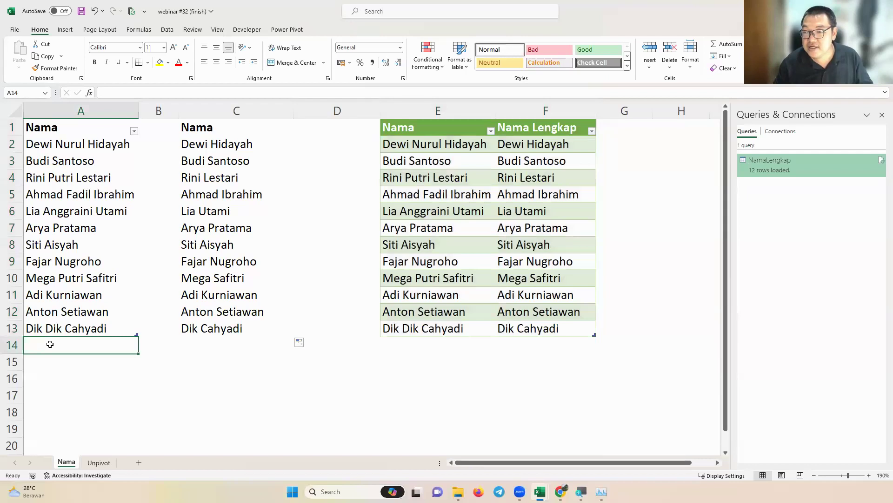
type("Sug")
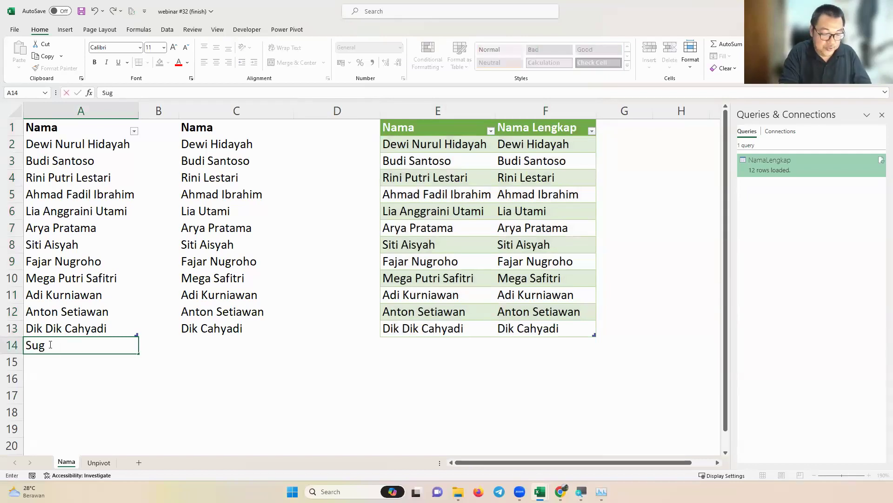
type("iharto")
key("Return")
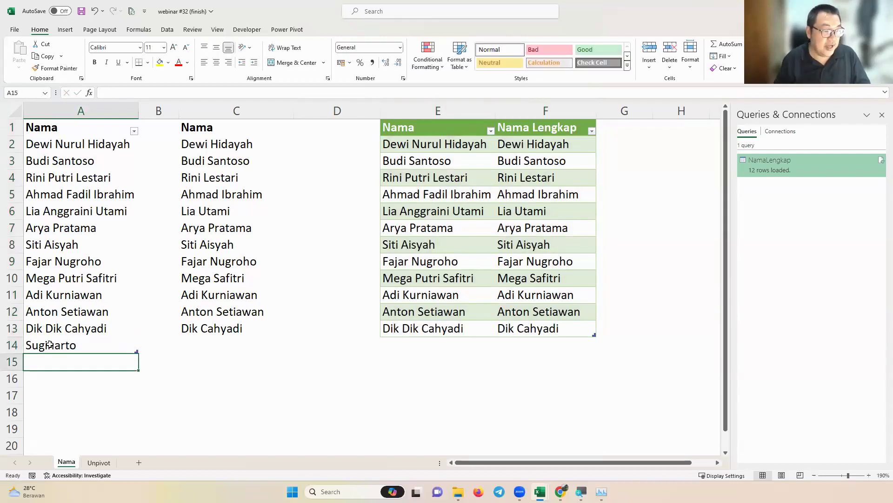
Refresh the query's output table in columns E and F and check the row for the name added in A14.
left_click(260, 328)
right_click(523, 230)
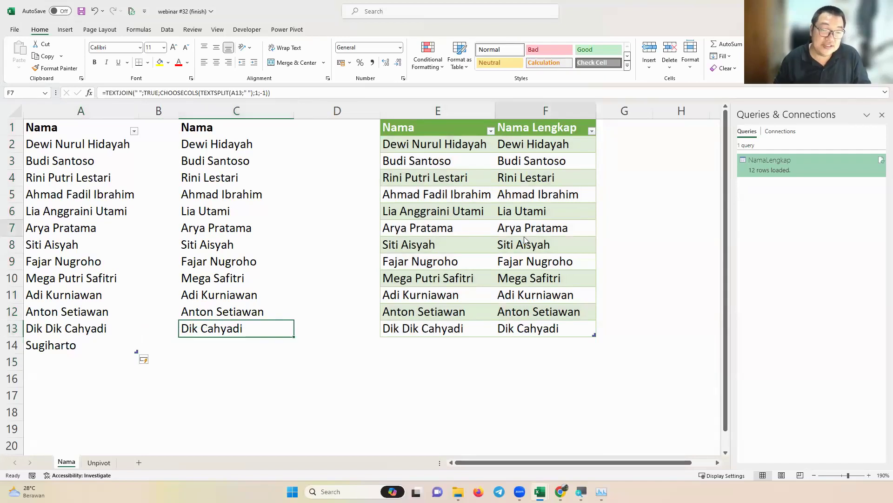
left_click(551, 256)
left_click(552, 340)
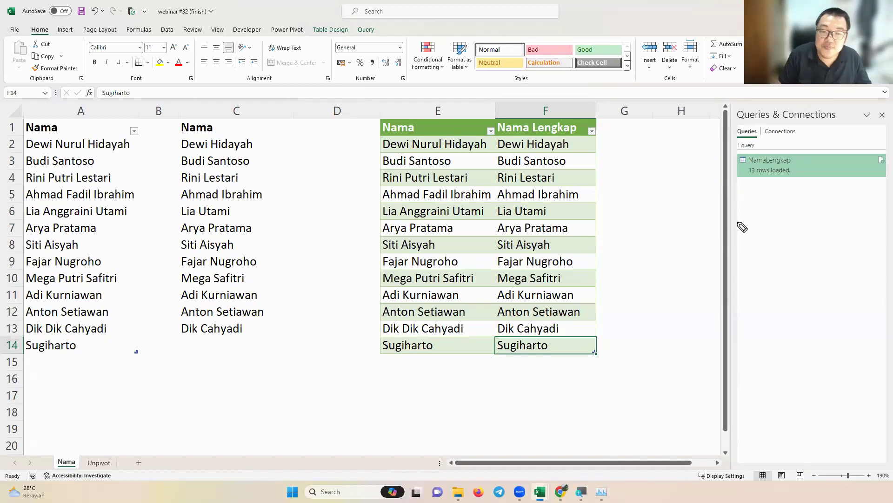
mouse_move(748, 202)
left_mouse_down()
mouse_move(767, 221)
mouse_move(778, 200)
mouse_move(788, 216)
left_mouse_up()
mouse_move(797, 199)
left_mouse_down()
mouse_move(805, 203)
mouse_move(796, 210)
left_mouse_up()
mouse_move(749, 239)
left_mouse_down()
mouse_move(756, 258)
mouse_move(771, 251)
left_mouse_up()
left_click_drag(775, 239, 777, 239)
left_click_drag(791, 233, 791, 254)
left_click_drag(796, 234, 797, 252)
mouse_move(738, 191)
left_mouse_down()
mouse_move(739, 284)
mouse_move(828, 204)
mouse_move(756, 204)
left_mouse_up()
mouse_move(634, 228)
left_mouse_down()
mouse_move(641, 258)
mouse_move(639, 241)
left_mouse_up()
mouse_move(654, 219)
left_mouse_down()
mouse_move(684, 257)
mouse_move(688, 240)
mouse_move(720, 229)
left_mouse_up()
left_click_drag(691, 213, 692, 215)
left_click_drag(631, 266, 710, 255)
left_click_drag(649, 275, 705, 261)
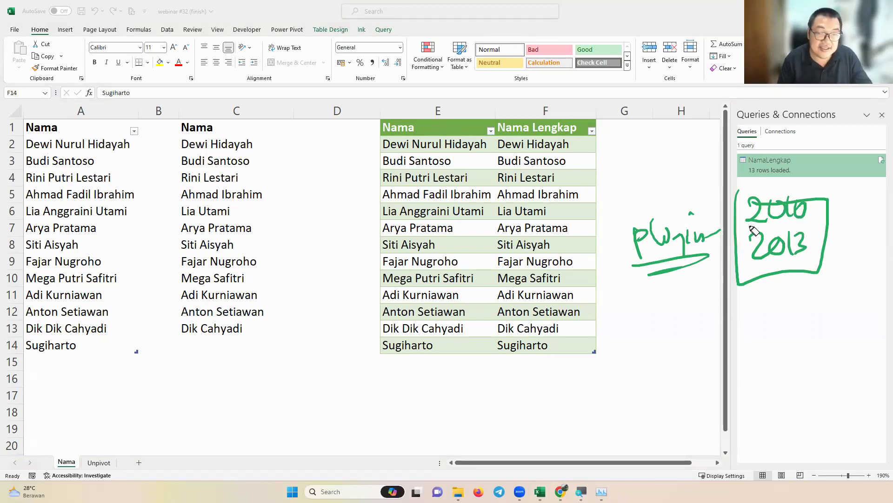
mouse_move(758, 211)
left_mouse_down()
mouse_move(812, 233)
mouse_move(770, 276)
left_mouse_up()
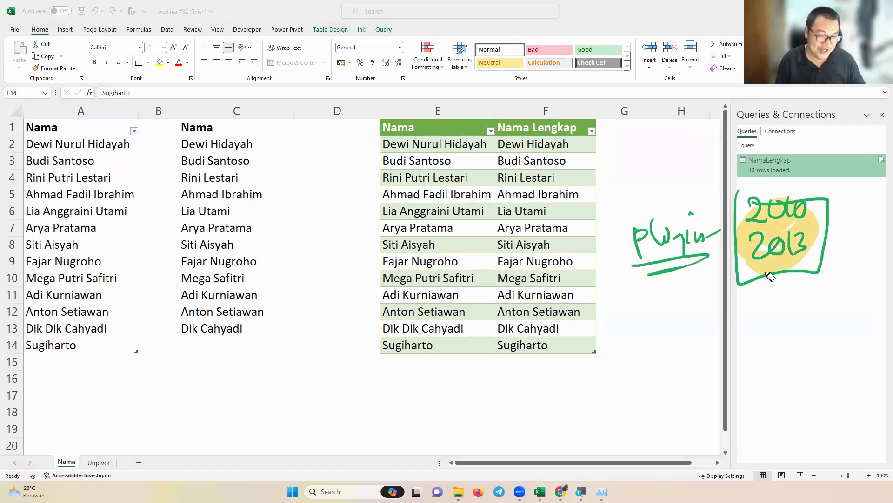
key("Escape")
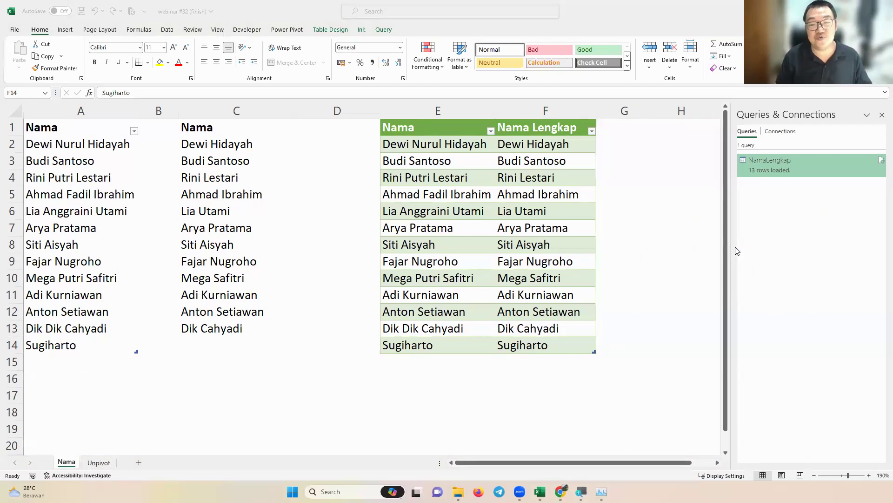
key("ctrl+2")
left_click(751, 226)
mouse_move(783, 226)
left_mouse_down()
mouse_move(802, 219)
mouse_move(754, 266)
mouse_move(810, 260)
mouse_move(750, 307)
mouse_move(763, 321)
mouse_move(782, 311)
mouse_move(773, 307)
mouse_move(754, 355)
mouse_move(758, 379)
mouse_move(794, 355)
mouse_move(823, 369)
left_mouse_up()
left_click(823, 370)
left_click_drag(720, 199, 819, 213)
left_click_drag(721, 200, 822, 391)
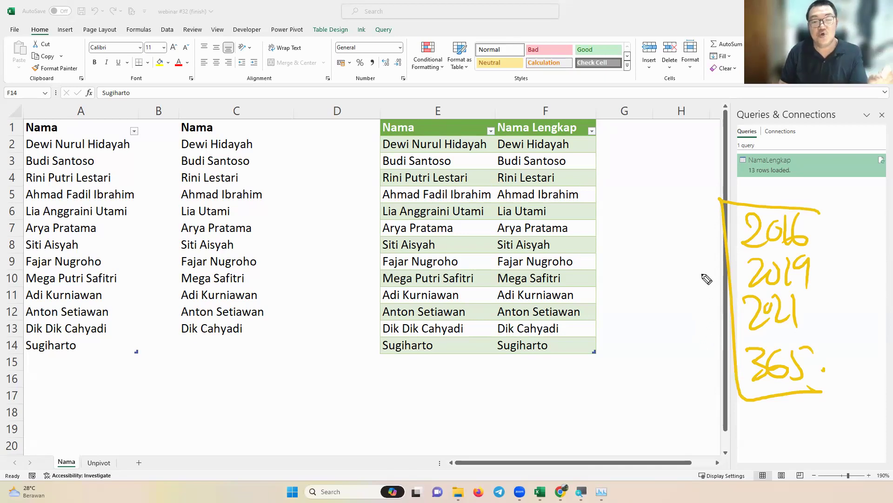
mouse_move(625, 241)
left_mouse_down()
mouse_move(628, 282)
mouse_move(647, 279)
left_mouse_up()
mouse_move(661, 245)
left_mouse_down()
mouse_move(660, 277)
mouse_move(679, 275)
mouse_move(648, 321)
mouse_move(657, 310)
left_mouse_up()
mouse_move(624, 346)
left_mouse_down()
mouse_move(624, 367)
mouse_move(627, 343)
left_mouse_up()
mouse_move(631, 364)
left_mouse_down()
mouse_move(640, 358)
mouse_move(649, 372)
mouse_move(664, 356)
left_mouse_up()
left_click_drag(691, 344, 698, 365)
left_click_drag(604, 396, 631, 385)
left_click_drag(618, 395, 625, 421)
mouse_move(634, 410)
left_mouse_down()
mouse_move(652, 398)
mouse_move(674, 407)
left_mouse_up()
left_click_drag(689, 389, 685, 413)
left_click_drag(693, 404, 717, 409)
key("Escape")
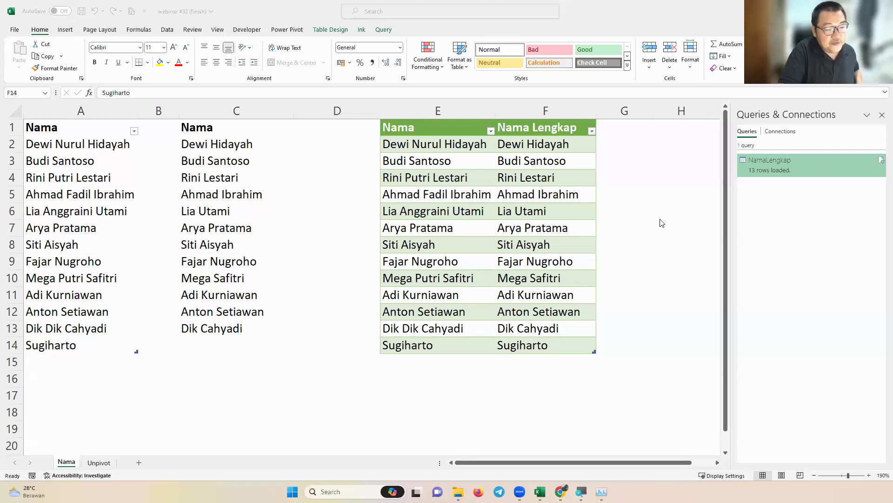
mouse_move(640, 213)
left_mouse_down()
mouse_move(655, 213)
mouse_move(661, 244)
mouse_move(688, 248)
left_mouse_up()
left_click_drag(623, 262, 689, 254)
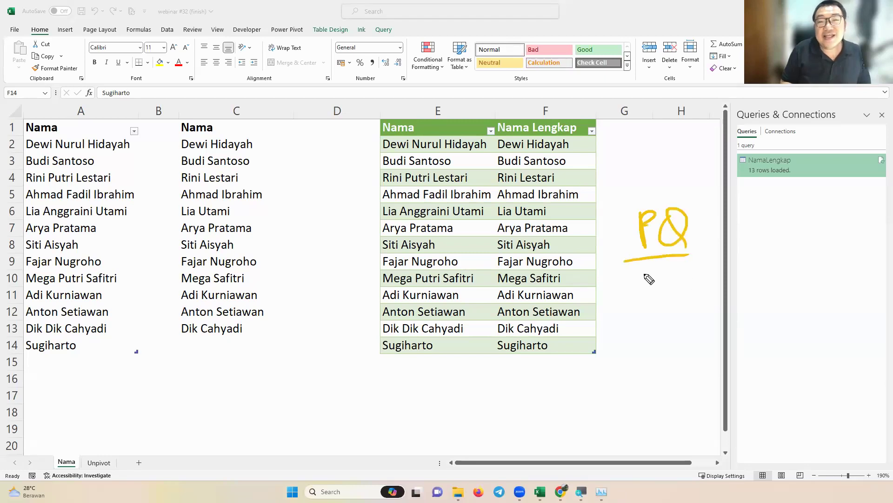
mouse_move(640, 270)
left_mouse_down()
mouse_move(646, 313)
mouse_move(645, 288)
left_mouse_up()
mouse_move(665, 272)
left_mouse_down()
mouse_move(666, 308)
mouse_move(667, 298)
left_mouse_up()
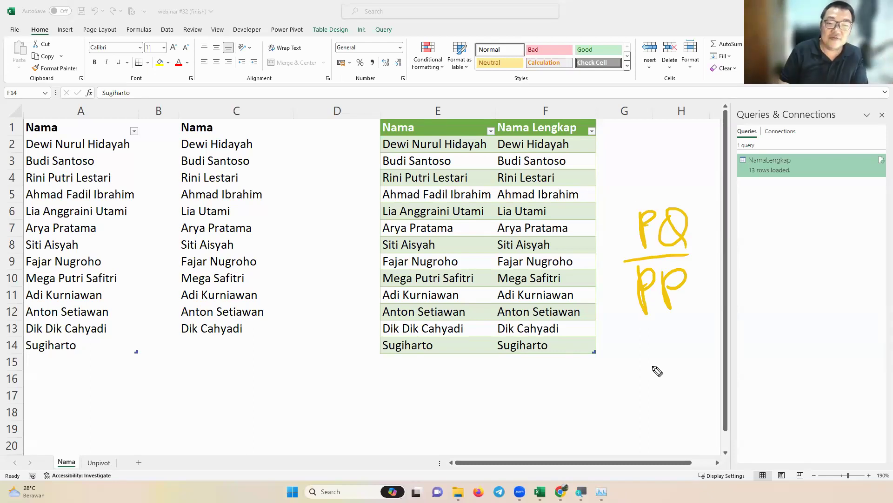
mouse_move(710, 269)
left_mouse_down()
mouse_move(617, 284)
mouse_move(716, 310)
left_mouse_up()
mouse_move(714, 217)
left_mouse_down()
mouse_move(721, 224)
mouse_move(715, 318)
left_mouse_up()
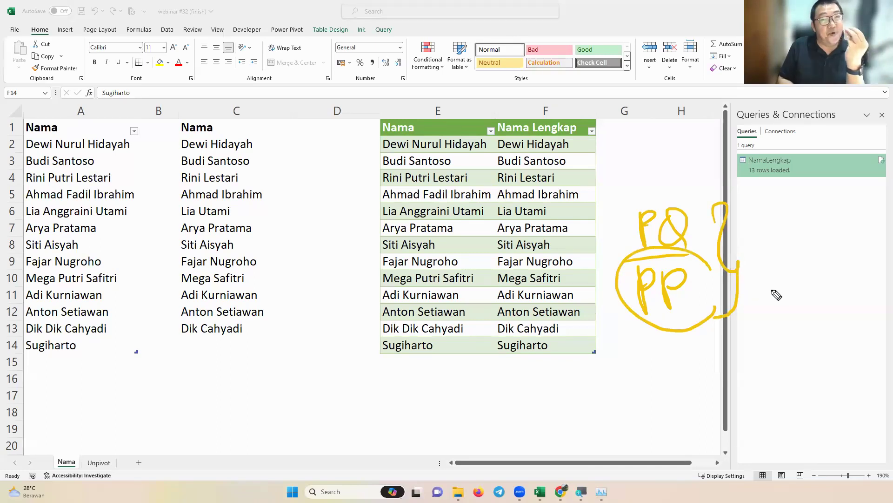
mouse_move(768, 241)
left_mouse_down()
mouse_move(772, 284)
mouse_move(773, 265)
left_mouse_up()
mouse_move(792, 247)
left_mouse_down()
mouse_move(794, 281)
mouse_move(820, 286)
left_mouse_up()
mouse_move(850, 254)
left_mouse_down()
mouse_move(744, 228)
mouse_move(810, 311)
left_mouse_up()
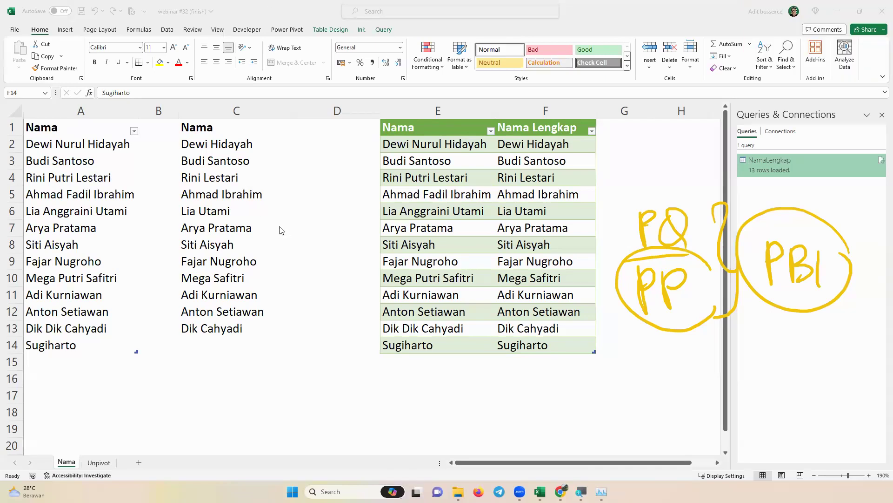
key("Escape")
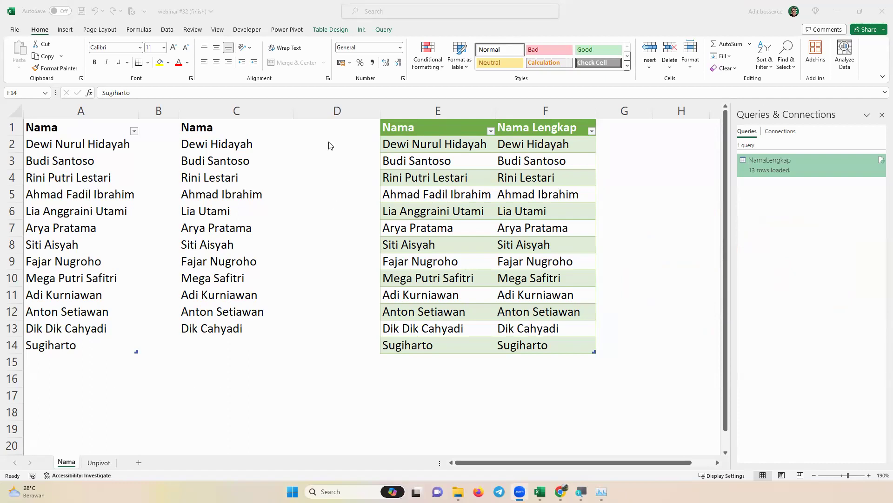
Examine the Get Data source options, including the file sources such as Excel Workbook, Text/CSV, PDF and Folder.
left_click(169, 30)
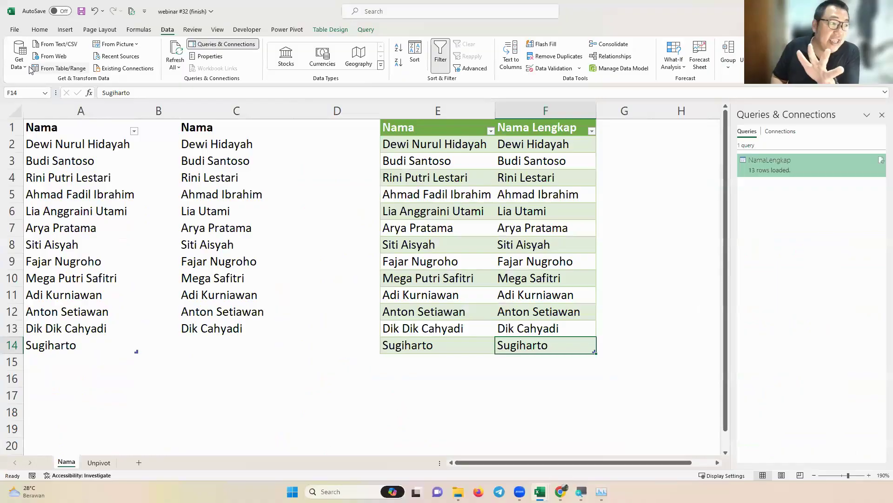
left_click(19, 60)
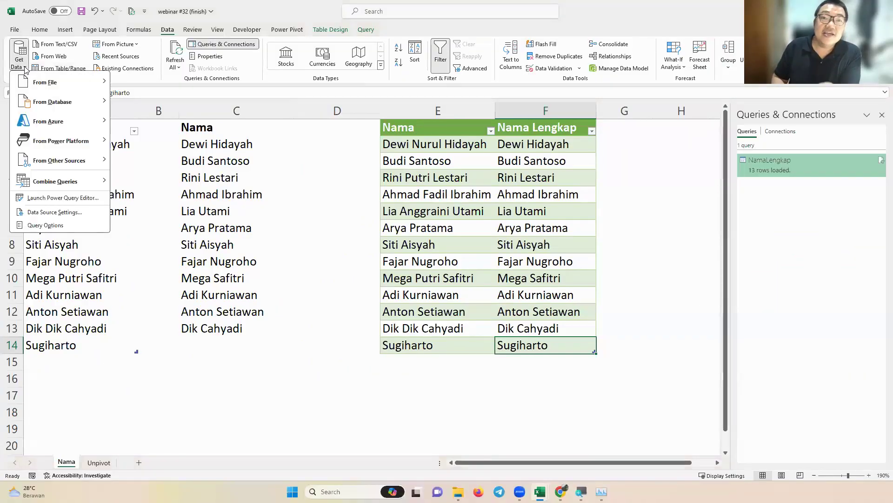
mouse_move(50, 82)
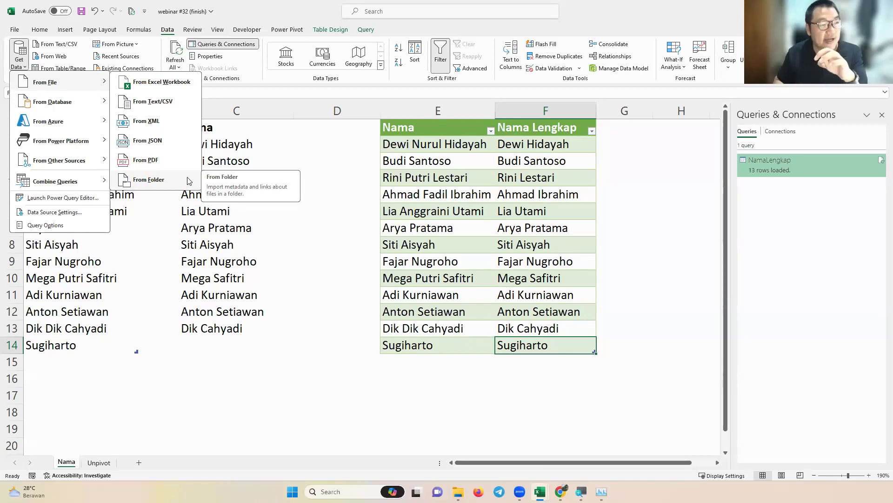
key("Escape")
key("Escape")
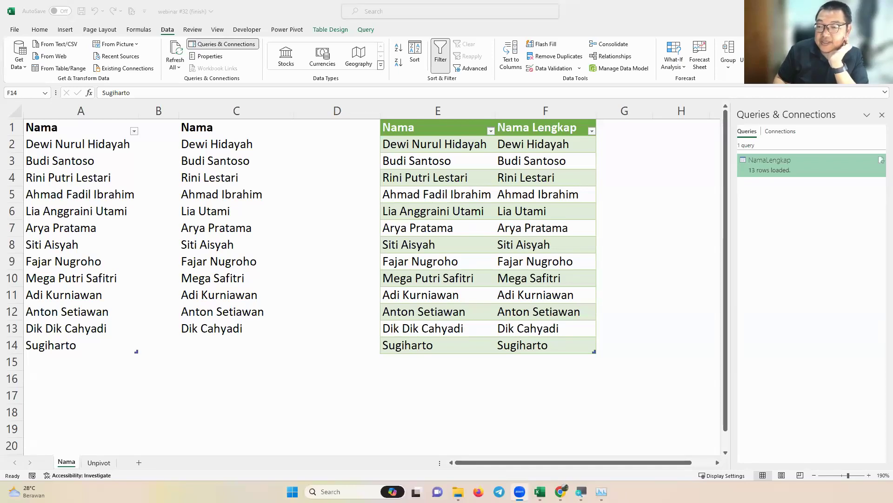
Copy the Nama header from A1 to cell A17 below the source table.
left_click(77, 393)
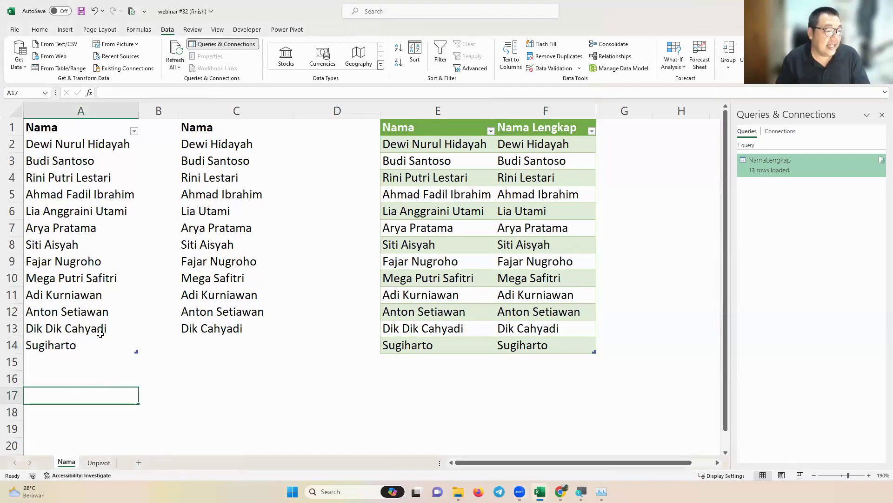
scroll(76, 282, "down", 2)
scroll(81, 209, "up", 2)
left_click(68, 127)
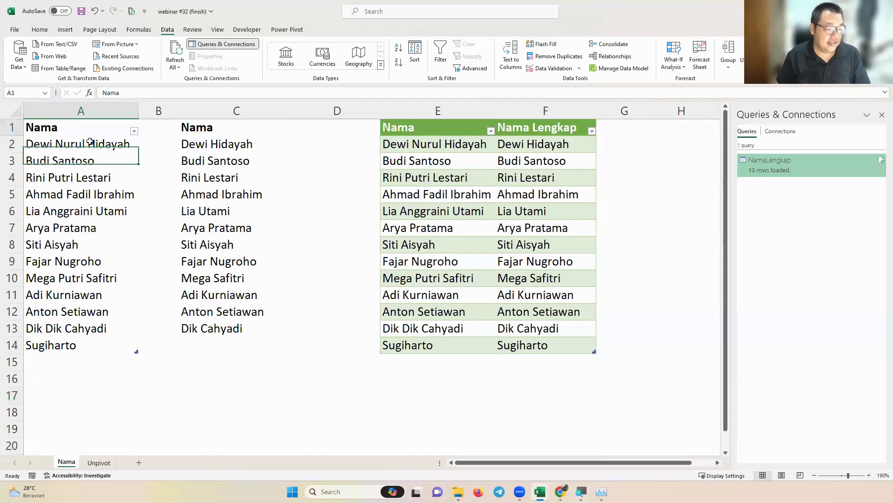
key("ctrl+c")
scroll(70, 347, "down", 1)
left_click(87, 350)
key("ctrl+v")
scroll(87, 350, "down", 2)
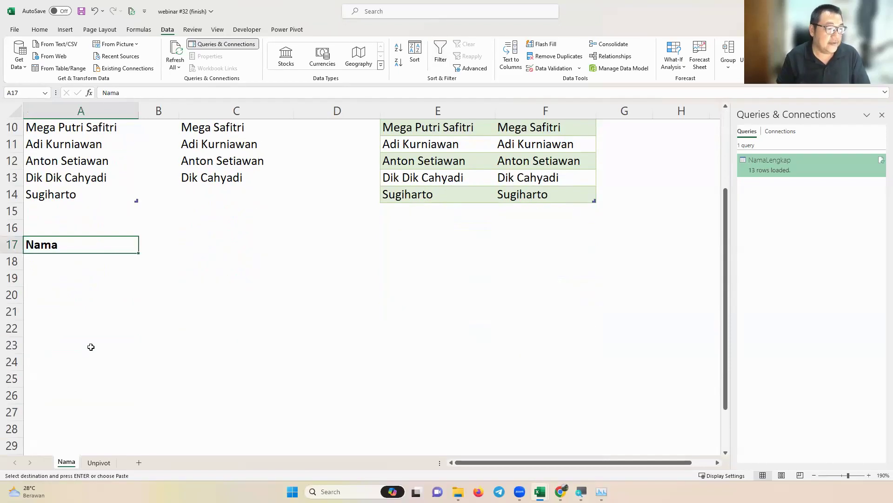
Enter a first name followed directly by the digits 123 in cell A18 under the Nama header.
left_click(87, 263)
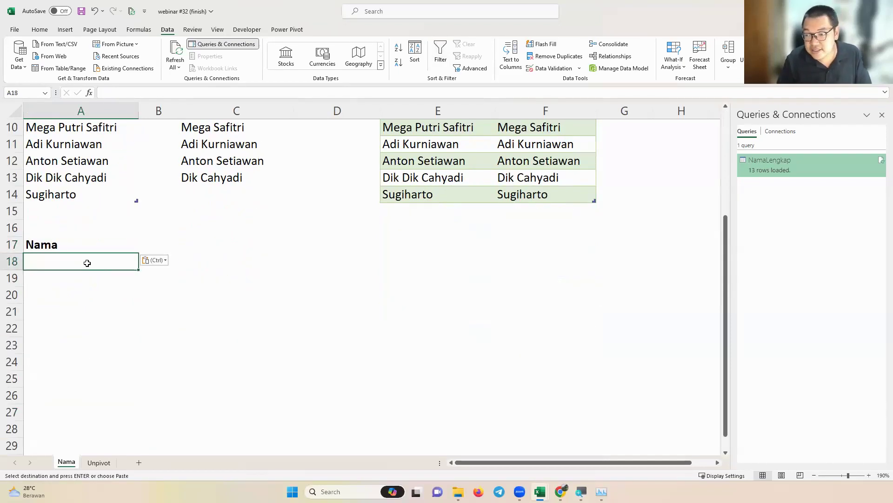
type("eVELYNE")
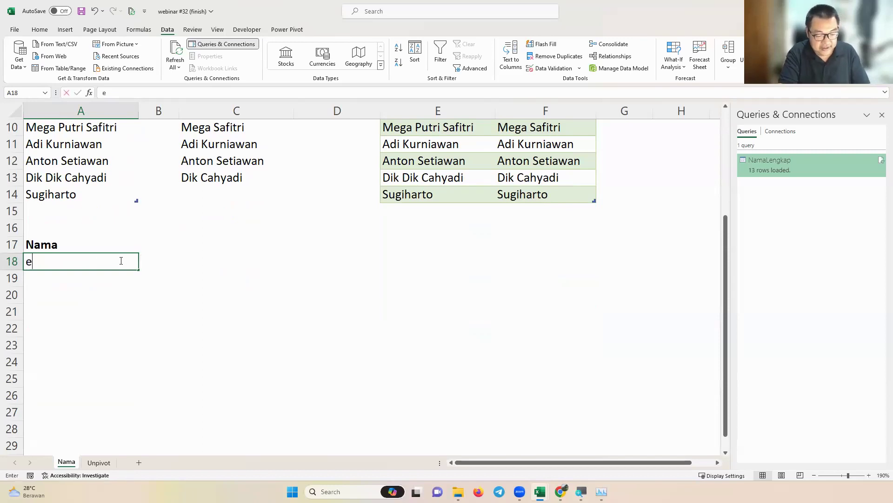
key("BackSpace")
key("BackSpace")
key("BackSpace")
key("BackSpace")
key("BackSpace")
key("BackSpace")
key("BackSpace")
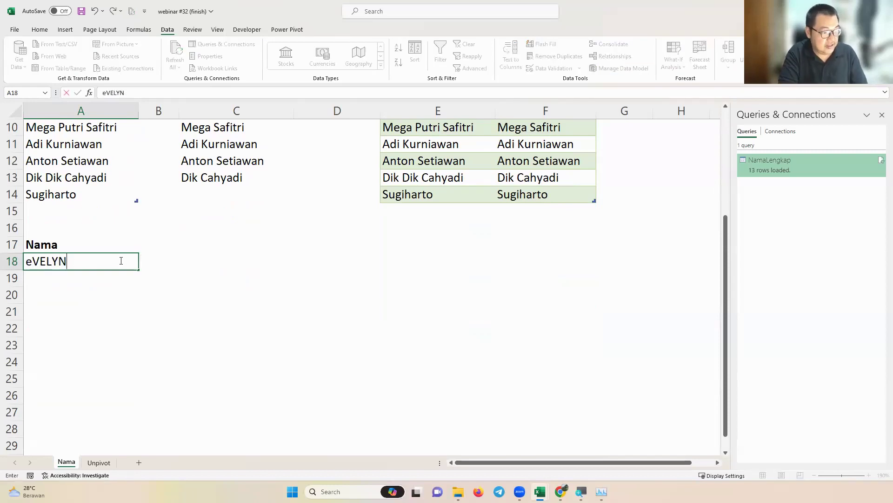
type("Evelyne")
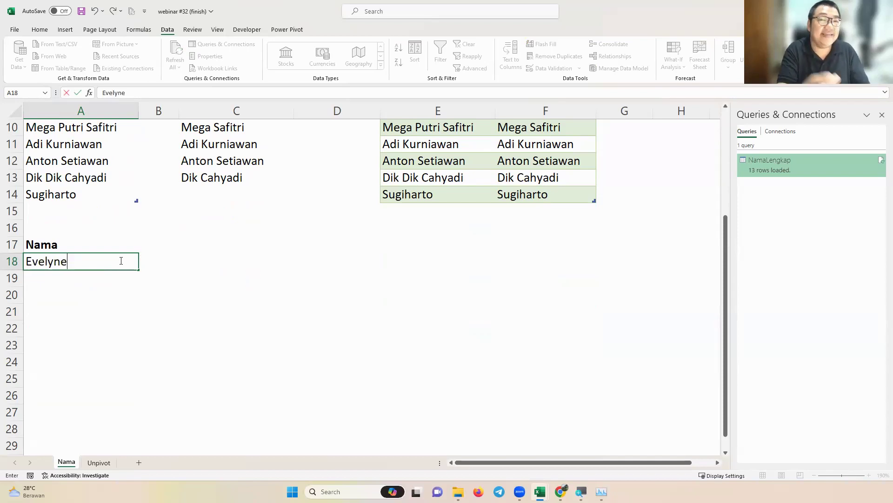
type("123")
key("Return")
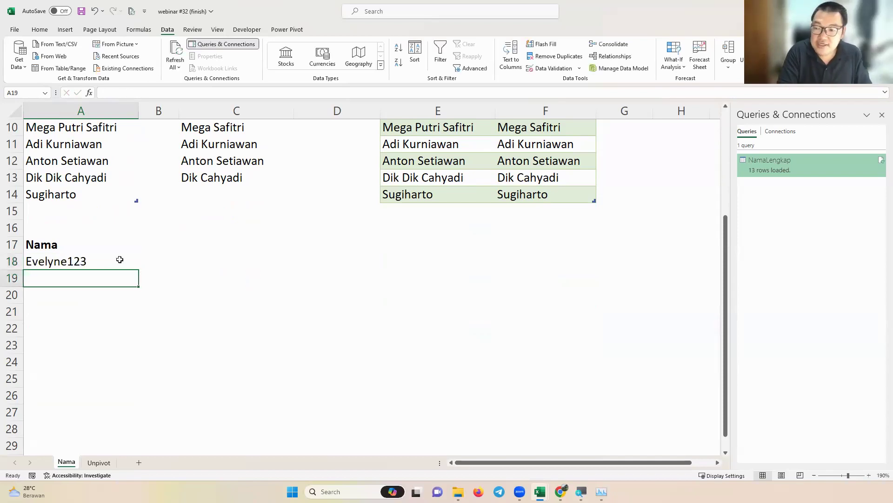
Enter another first name followed directly by the digits 456 in cell A19.
type("Ab")
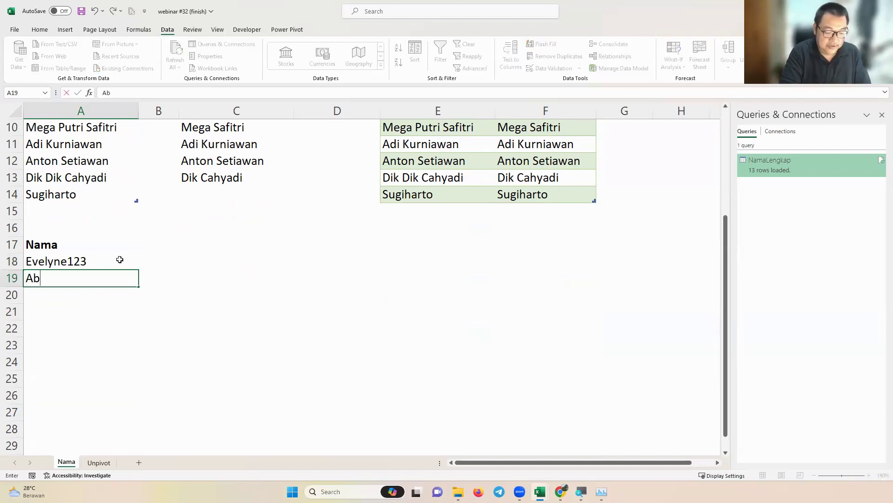
type("dul456")
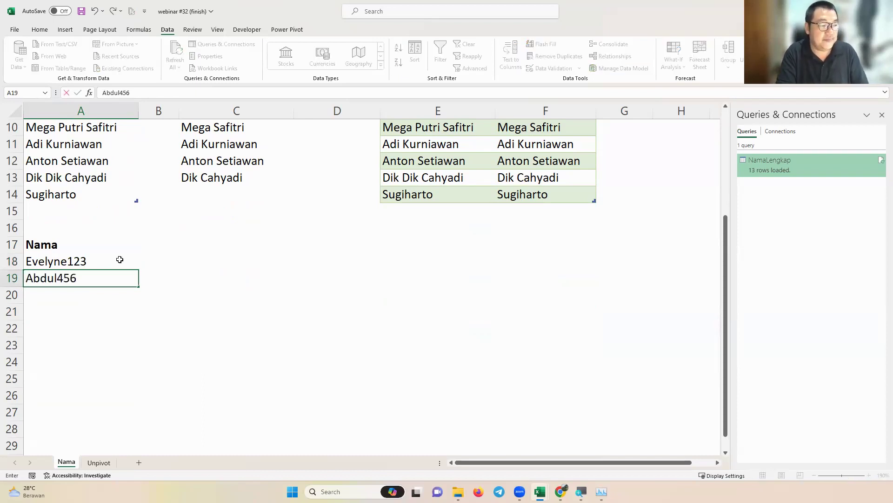
key("Tab")
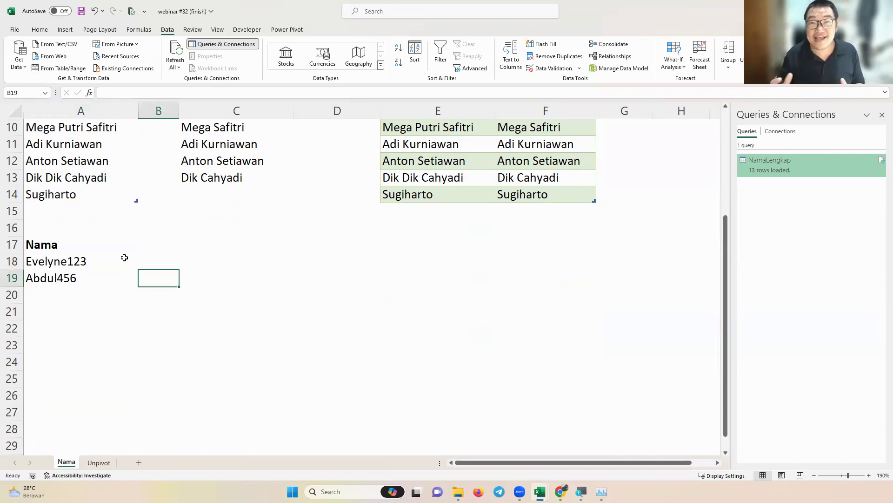
Convert A17:A19 into a table with headers and give it the plain unshaded light table style.
left_click_drag(108, 246, 102, 274)
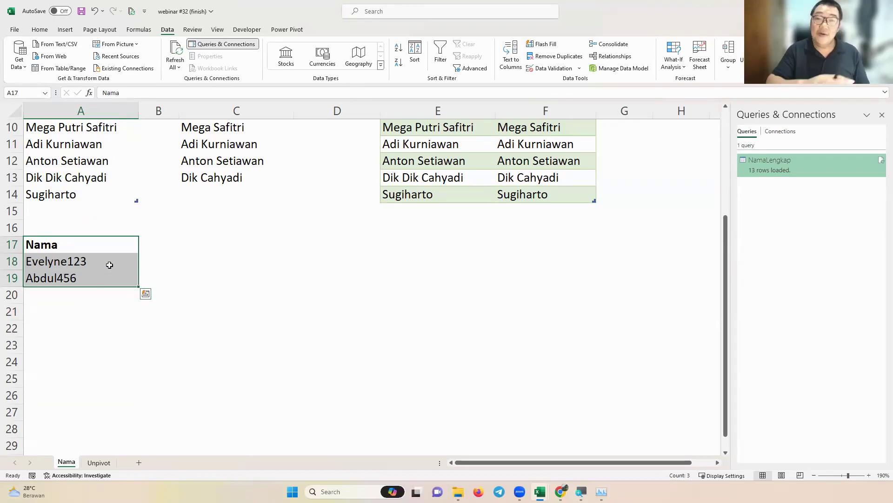
key("ctrl+t")
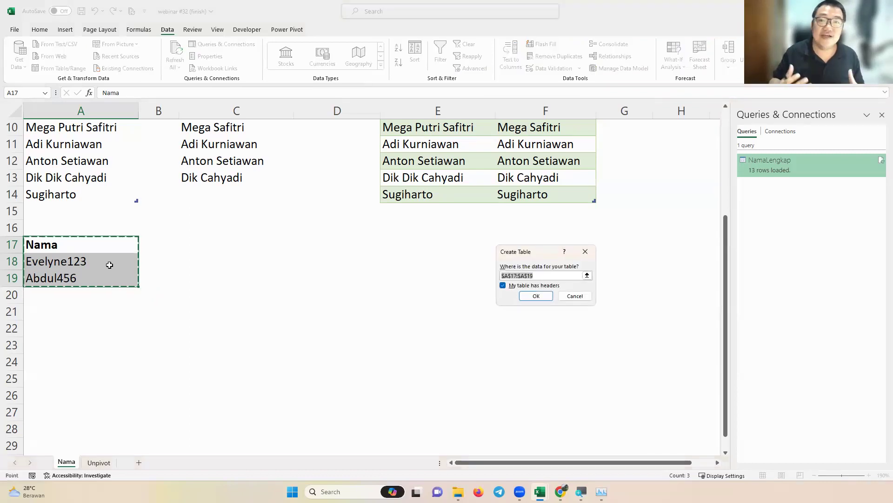
left_click(533, 296)
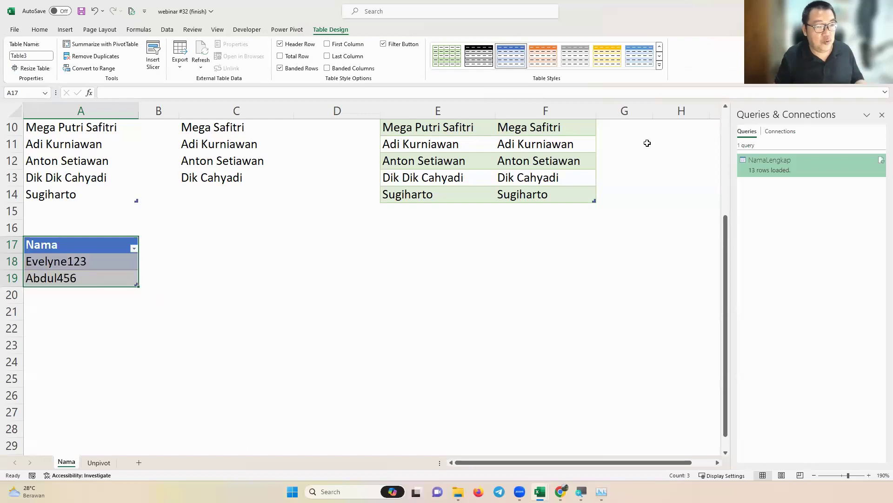
left_click(660, 65)
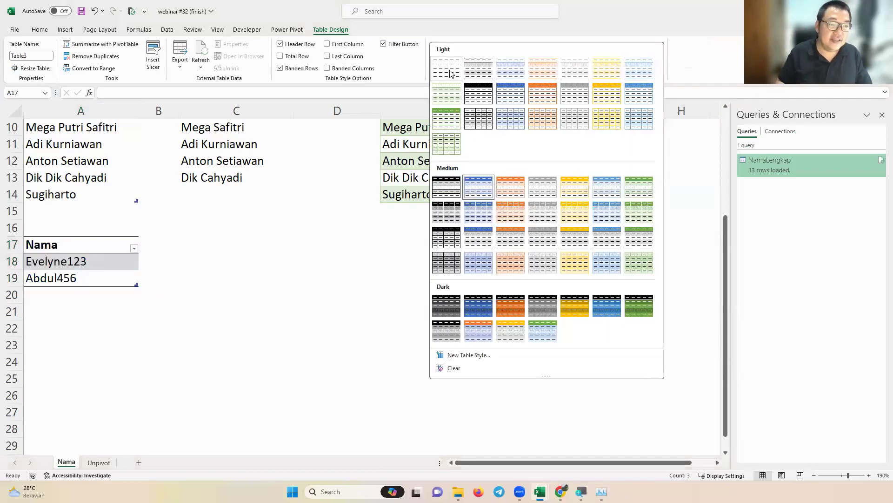
left_click(450, 73)
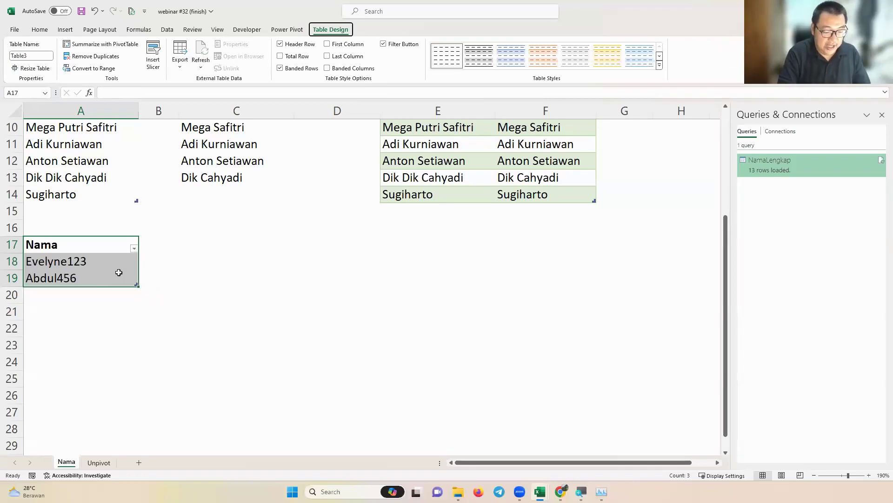
Open the new table in the Power Query Editor and split the Nama column by non-digit to digit.
key("alt+a")
key("p")
key("t")
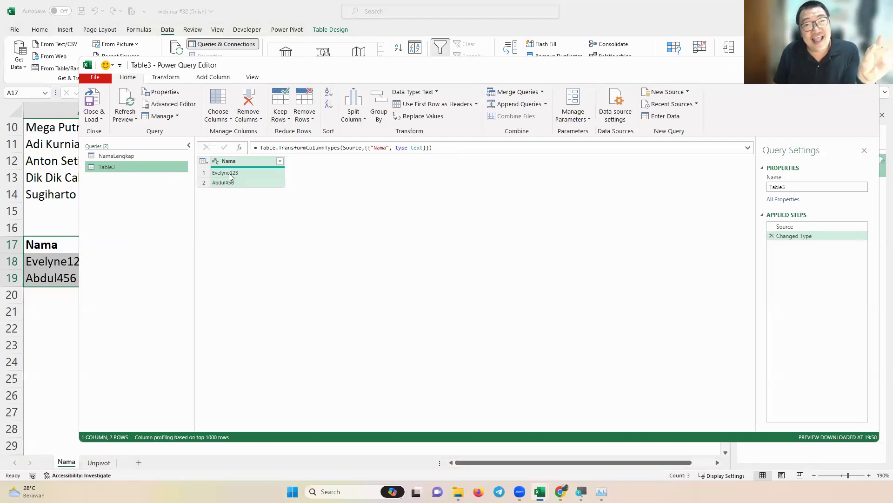
left_click(360, 123)
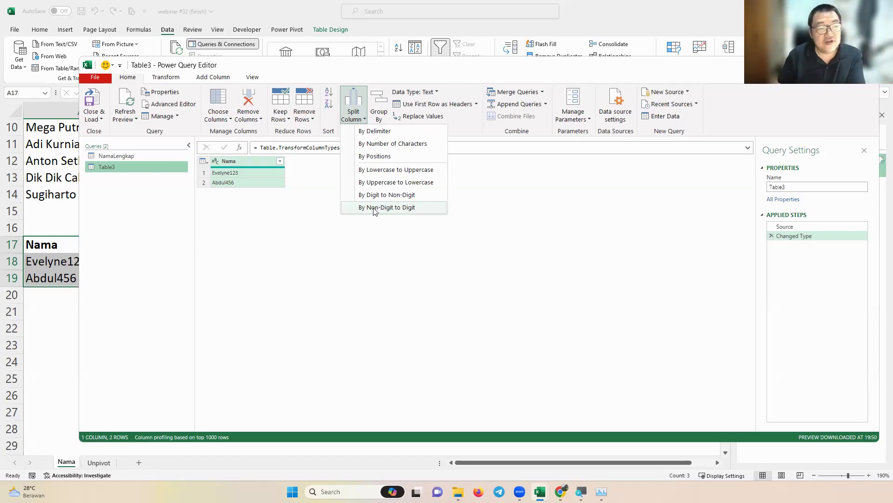
left_click(375, 210)
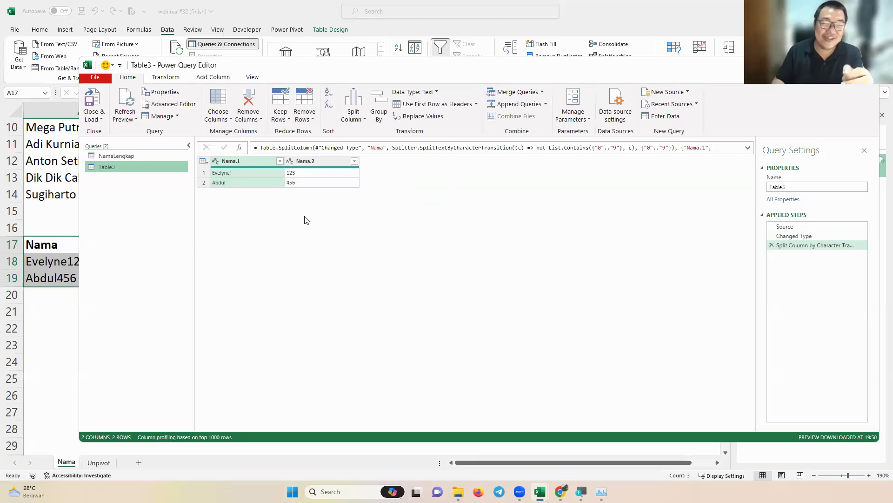
Load the split query as a table on the existing worksheet, starting at cell C17.
left_click(101, 120)
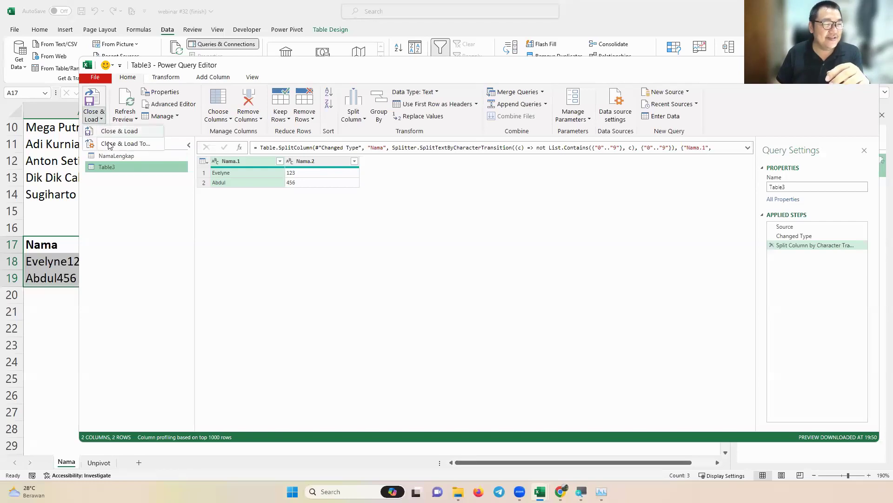
left_click(110, 144)
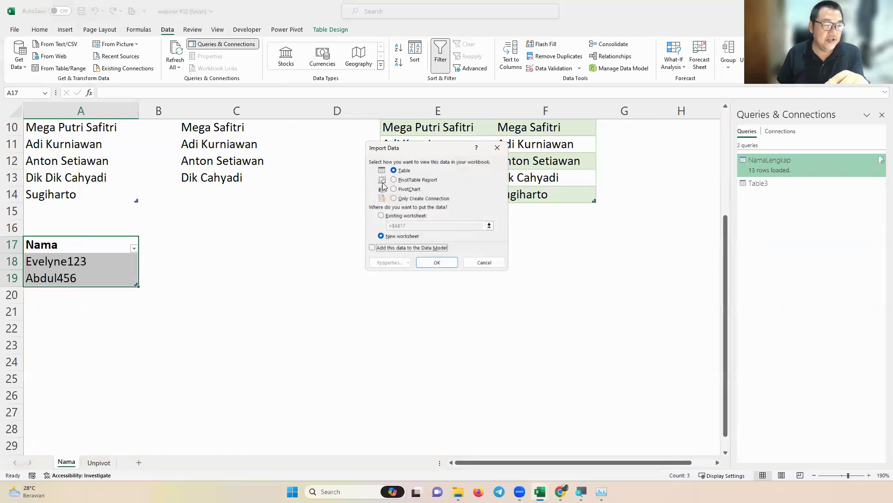
left_click(391, 215)
left_click(227, 251)
left_click(431, 262)
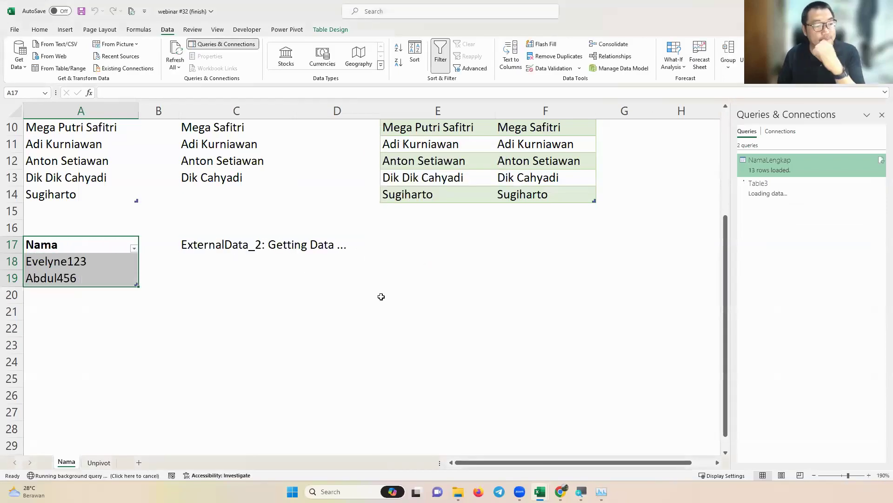
Add a third first name followed directly by the digits 09865 in cell A20 below the second source table.
left_click(82, 296)
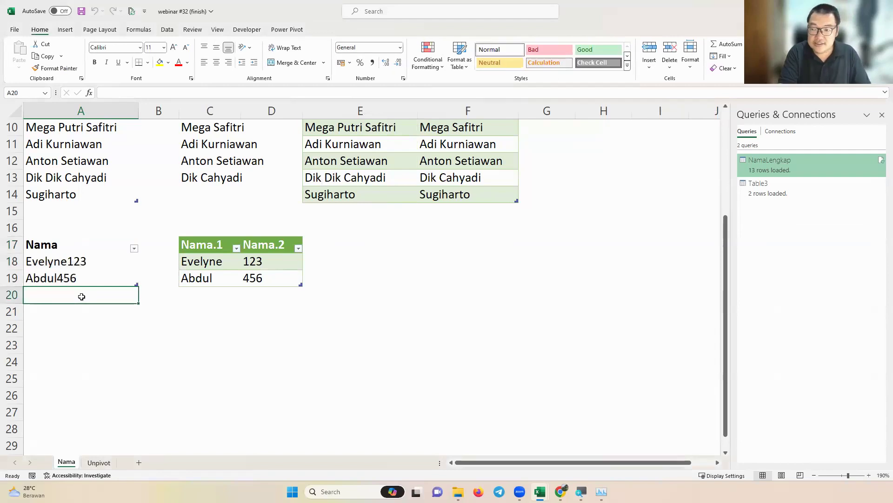
type("Andi")
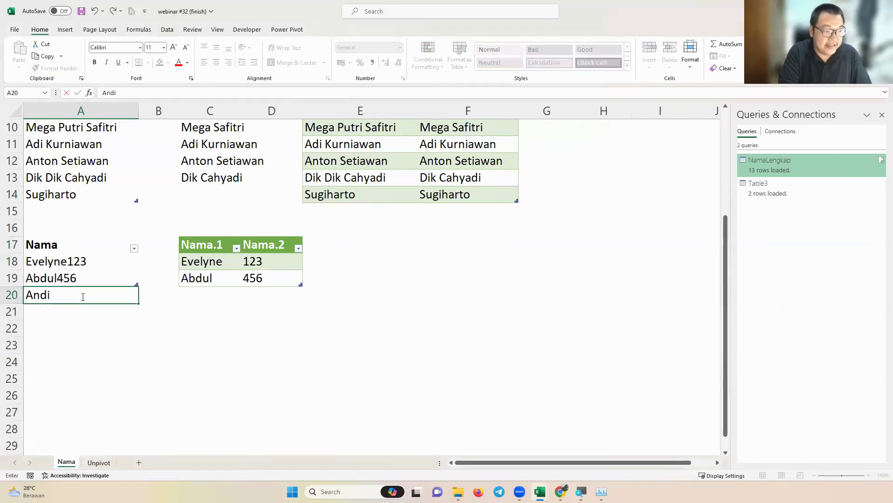
type("ka09")
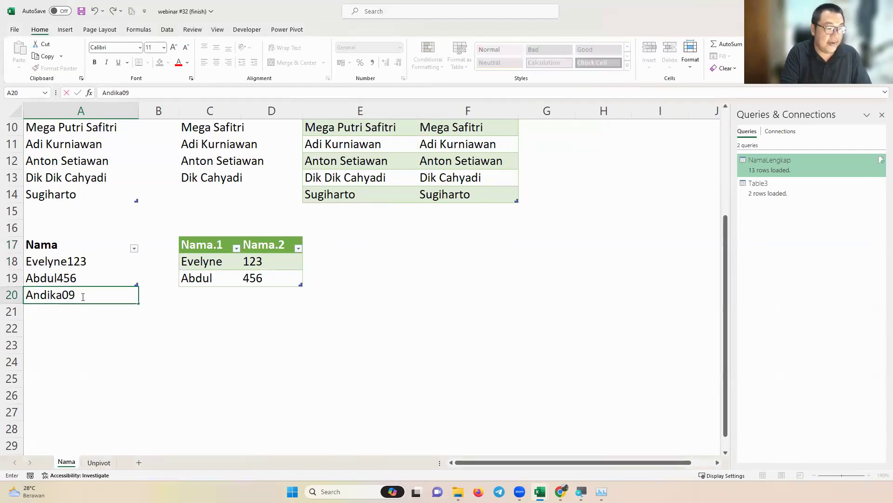
type("865")
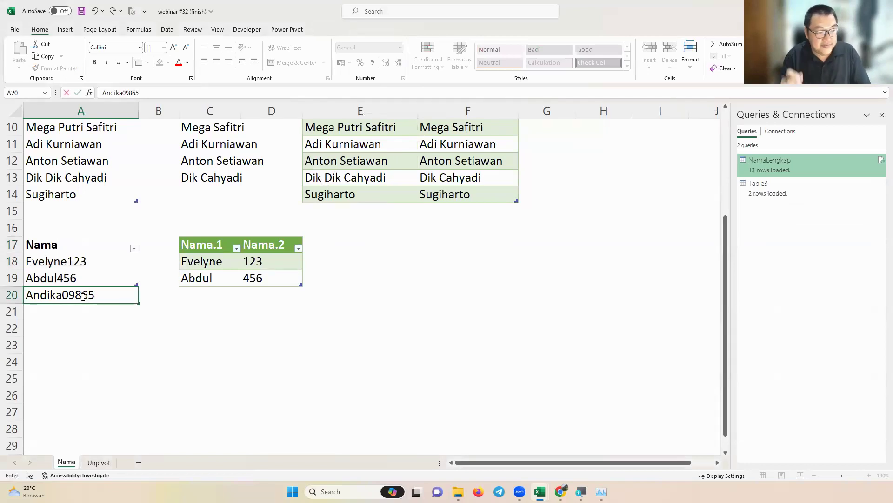
key("Return")
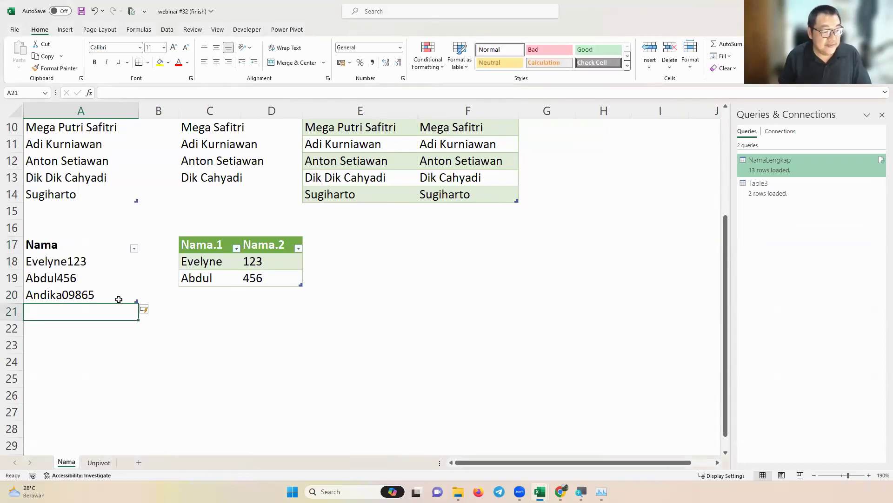
Refresh the split-name output table starting at C17 to include the name added in A20.
left_click_drag(120, 284, 119, 298)
left_click(228, 277)
right_click(270, 264)
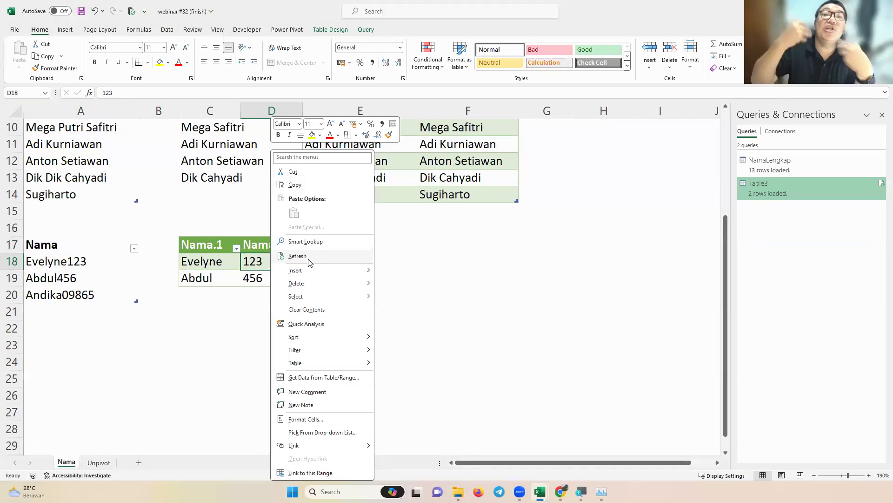
left_click(309, 258)
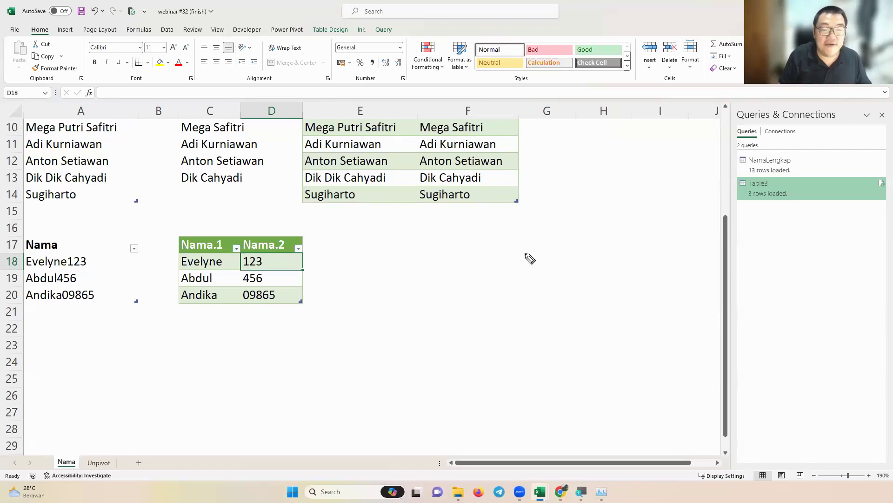
Sketch a circled 2 in the empty area beside the tables, with an arrow leading down to a circled "excel".
left_click_drag(518, 247, 542, 270)
mouse_move(535, 221)
left_mouse_down()
mouse_move(493, 260)
mouse_move(535, 221)
left_mouse_up()
left_click_drag(516, 289, 472, 345)
left_click_drag(475, 319, 484, 340)
mouse_move(449, 367)
left_mouse_down()
mouse_move(517, 371)
mouse_move(534, 361)
mouse_move(528, 401)
left_mouse_up()
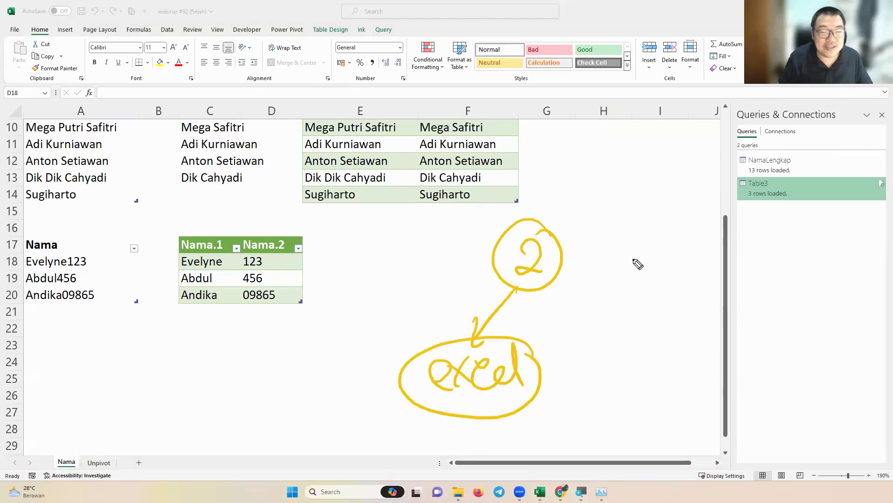
Draw a second arrow from the circled 2 to a circled "PBI" and add the underlined word "desktop".
mouse_move(561, 267)
left_mouse_down()
mouse_move(619, 301)
mouse_move(600, 315)
left_mouse_up()
mouse_move(636, 288)
left_mouse_down()
mouse_move(647, 321)
mouse_move(651, 302)
left_mouse_up()
mouse_move(653, 300)
left_mouse_down()
mouse_move(657, 288)
mouse_move(663, 317)
left_mouse_up()
mouse_move(674, 285)
left_mouse_down()
mouse_move(678, 313)
mouse_move(689, 285)
mouse_move(771, 280)
mouse_move(784, 305)
mouse_move(799, 284)
left_mouse_up()
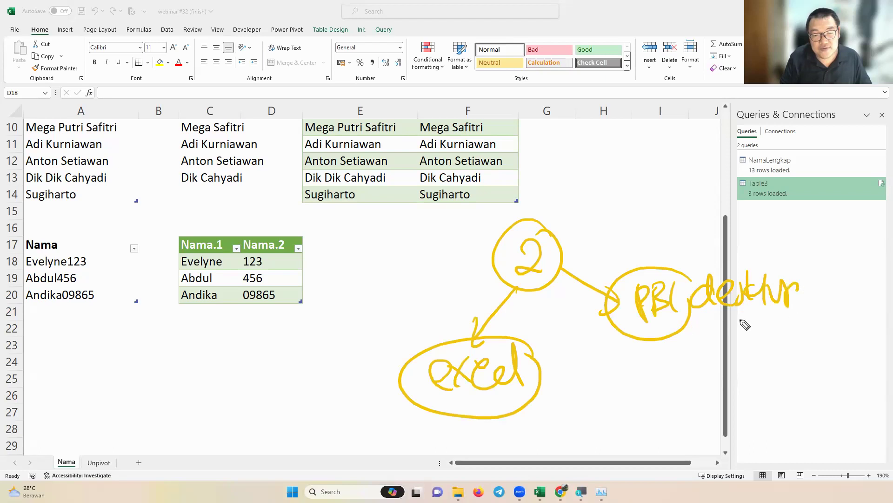
left_click_drag(698, 328, 791, 311)
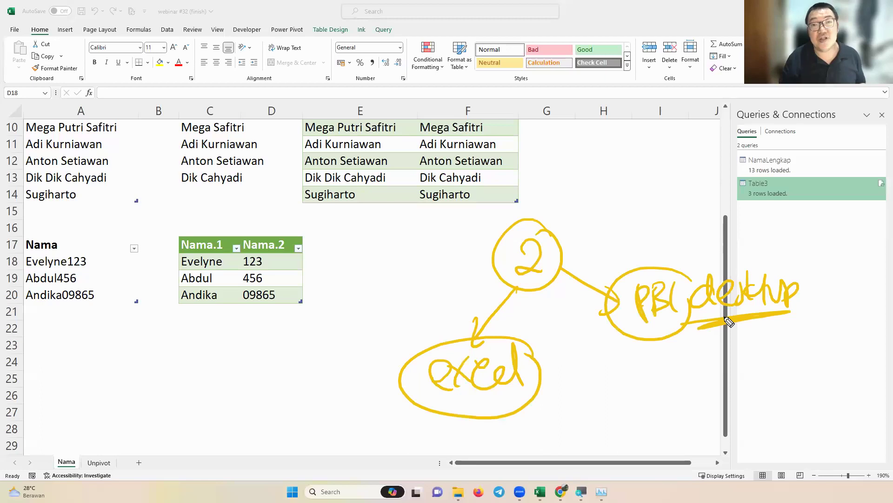
Write the list PQ, PP, PBI above the diagram, circle it, and then clear all drawn annotations.
mouse_move(624, 125)
left_mouse_down()
mouse_move(631, 162)
mouse_move(641, 157)
mouse_move(664, 188)
mouse_move(642, 219)
mouse_move(670, 202)
mouse_move(644, 249)
left_mouse_up()
left_click_drag(633, 239, 671, 229)
left_click_drag(673, 231, 698, 230)
mouse_move(622, 256)
left_mouse_down()
mouse_move(564, 142)
mouse_move(752, 209)
left_mouse_up()
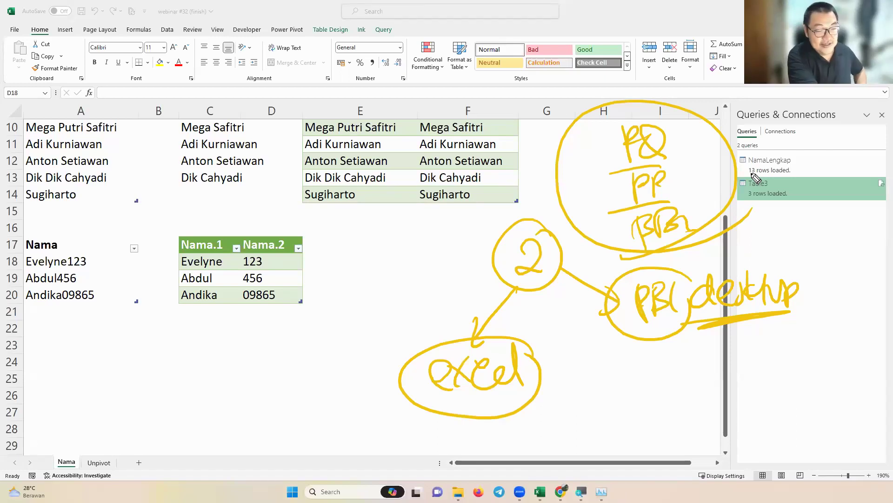
key("Escape")
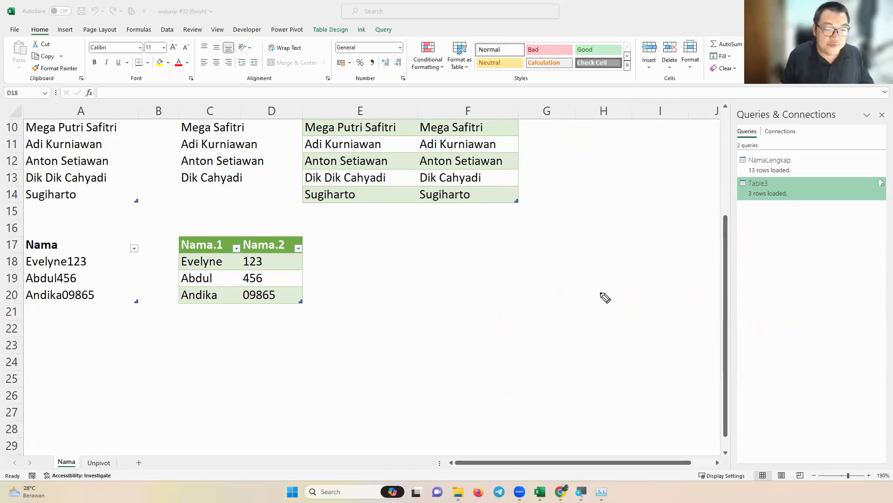
Sketch a dashboard box containing a pie chart, a bar chart and an axis, with a double arrow pointing into it.
mouse_move(588, 242)
left_mouse_down()
mouse_move(663, 354)
mouse_move(589, 244)
mouse_move(580, 246)
left_mouse_up()
left_click_drag(625, 262, 630, 293)
left_click_drag(620, 284, 606, 294)
mouse_move(613, 252)
left_mouse_down()
mouse_move(617, 273)
mouse_move(689, 297)
mouse_move(677, 293)
mouse_move(700, 289)
left_mouse_up()
left_click_drag(693, 290, 702, 288)
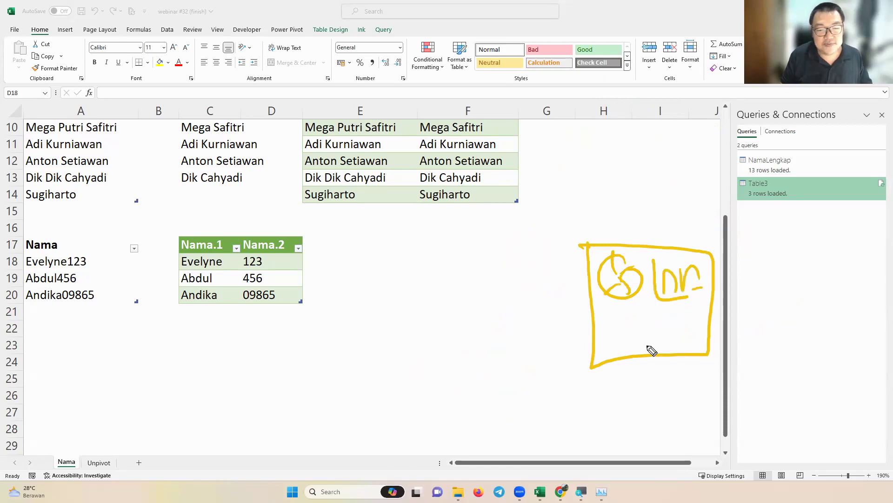
left_click_drag(615, 311, 651, 346)
left_click_drag(682, 335, 693, 334)
left_click_drag(557, 315, 582, 307)
left_click_drag(559, 298, 571, 321)
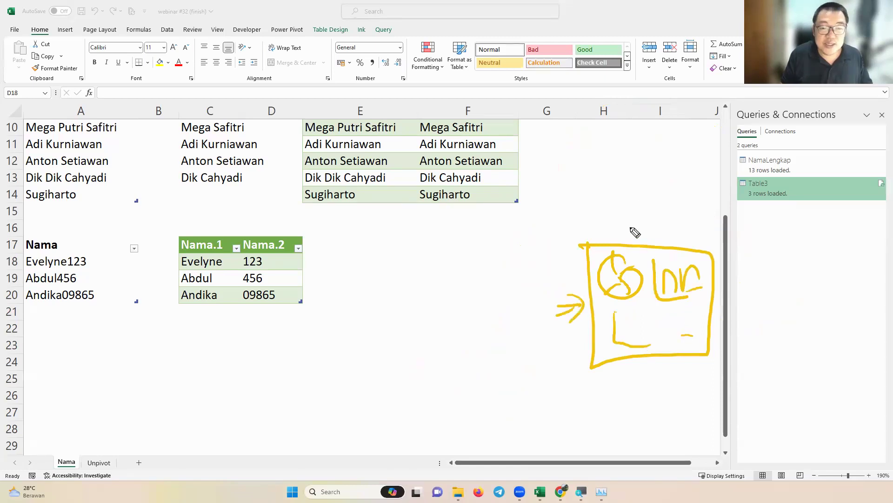
Label the dashboard sketch D and draw an empty box labelled P before its arrow.
left_click_drag(637, 201, 632, 233)
mouse_move(538, 248)
left_mouse_down()
mouse_move(541, 326)
mouse_move(425, 363)
mouse_move(416, 276)
mouse_move(533, 247)
left_mouse_up()
mouse_move(465, 238)
left_mouse_down()
mouse_move(464, 209)
mouse_move(466, 228)
left_mouse_up()
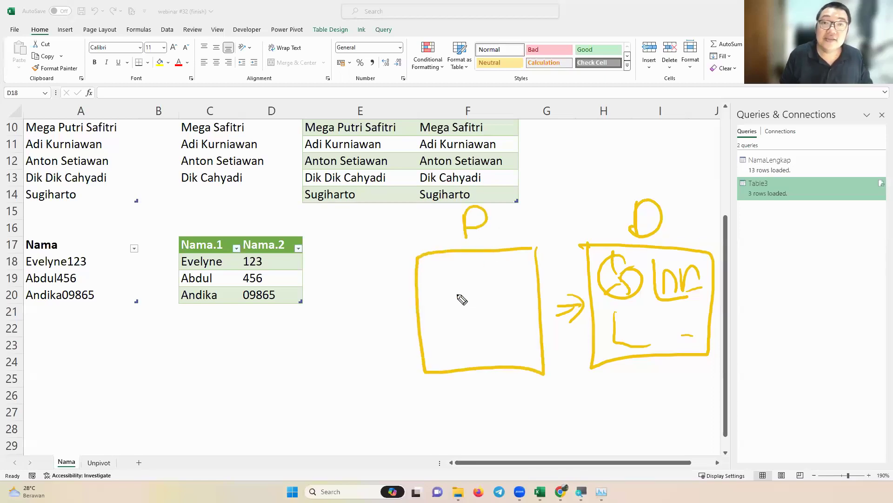
Fill the P box with handwritten notes, including CC with a line beneath it and a further entry below.
mouse_move(439, 280)
left_mouse_down()
mouse_move(442, 291)
mouse_move(520, 275)
left_mouse_up()
mouse_move(468, 301)
left_mouse_down()
mouse_move(466, 317)
mouse_move(485, 318)
left_mouse_up()
left_click_drag(430, 332, 494, 324)
mouse_move(448, 346)
left_mouse_down()
mouse_move(468, 331)
mouse_move(476, 353)
mouse_move(524, 346)
left_mouse_up()
left_click(535, 345)
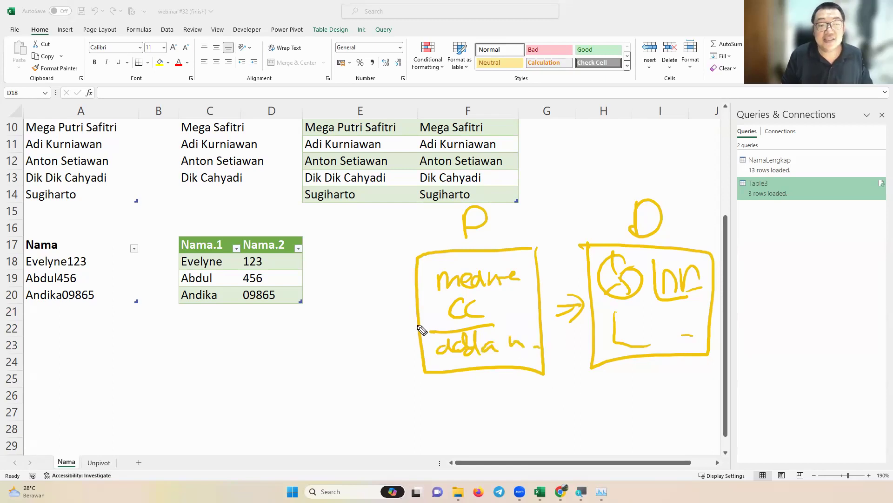
Sketch a box labelled D with a double arrow leading into the P box, and write PQ inside it.
left_click_drag(377, 322, 404, 318)
left_click_drag(394, 311, 395, 336)
mouse_move(366, 260)
left_mouse_down()
mouse_move(287, 364)
mouse_move(349, 262)
left_mouse_up()
left_click_drag(314, 219, 312, 246)
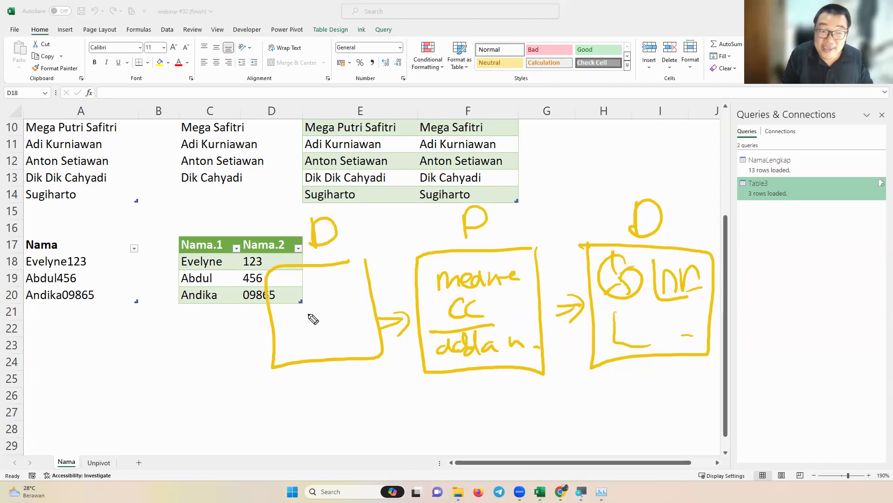
left_click_drag(301, 300, 309, 328)
left_click_drag(303, 301, 311, 317)
mouse_move(337, 302)
left_mouse_down()
mouse_move(326, 321)
mouse_move(344, 323)
left_mouse_up()
left_click(351, 329)
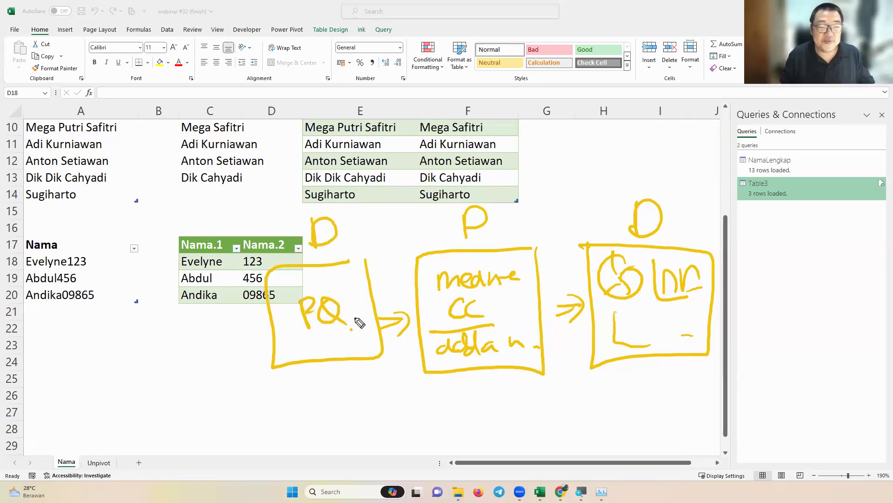
Write 3P in the empty area above the three-box diagram.
mouse_move(545, 144)
left_mouse_down()
mouse_move(558, 150)
mouse_move(551, 166)
left_mouse_up()
mouse_move(576, 135)
left_mouse_down()
mouse_move(575, 165)
mouse_move(580, 158)
left_mouse_up()
left_click(594, 168)
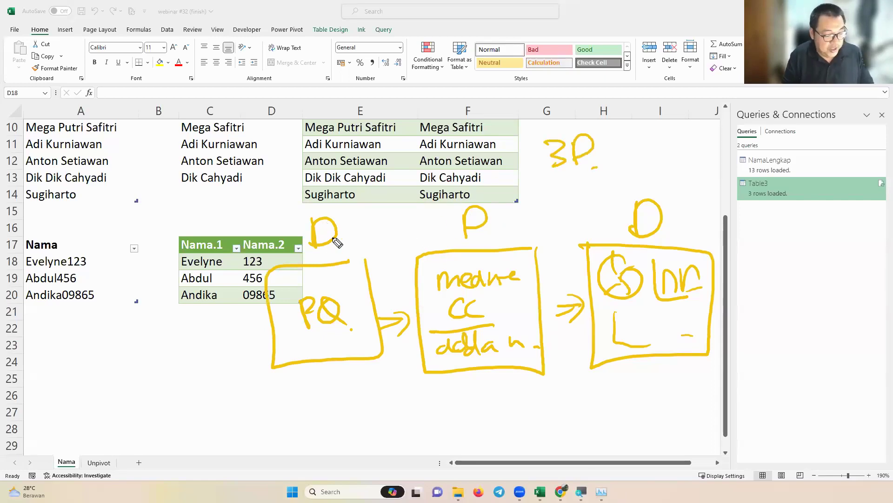
Frame the whole D-P-D diagram with a blue rectangle, and then clear all drawn annotations.
left_click_drag(223, 195, 561, 344)
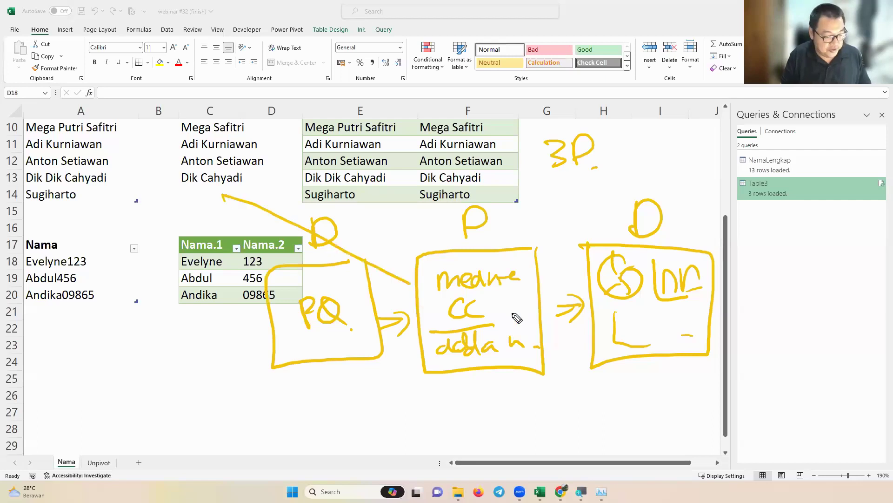
key("ctrl+z")
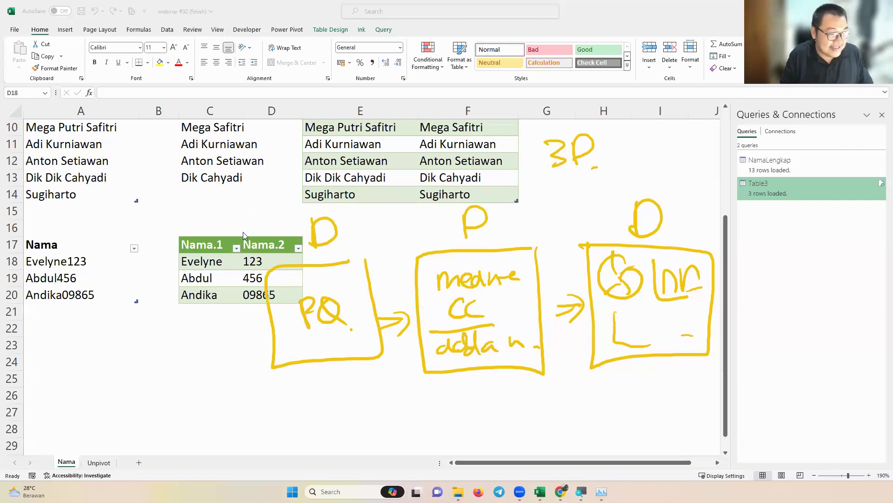
mouse_move(223, 200)
left_mouse_down()
mouse_move(305, 307)
mouse_move(668, 409)
mouse_move(733, 369)
left_mouse_up()
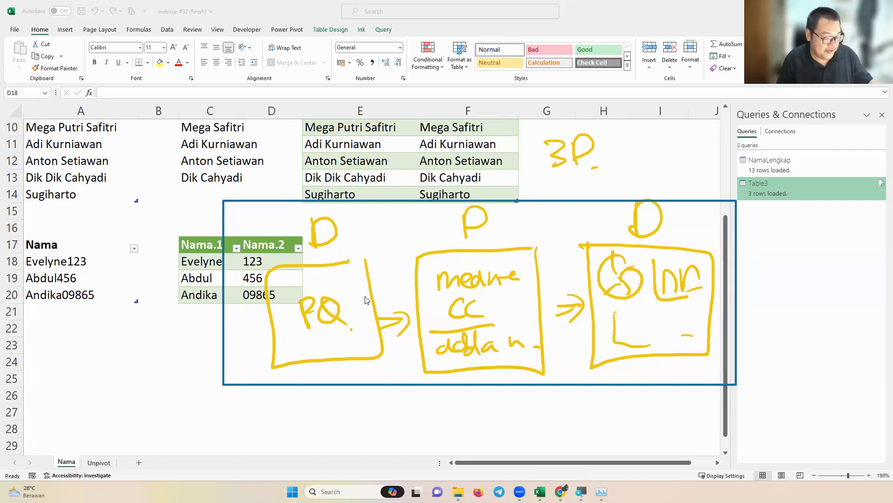
key("Delete")
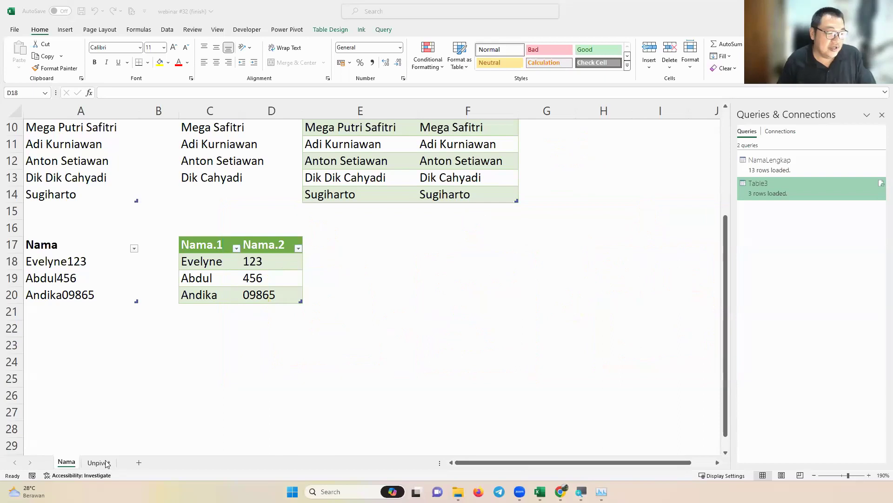
Open the Unpivot sheet and handwrite the word unpivot in green beside the data, underlining its first letters.
left_click(106, 462)
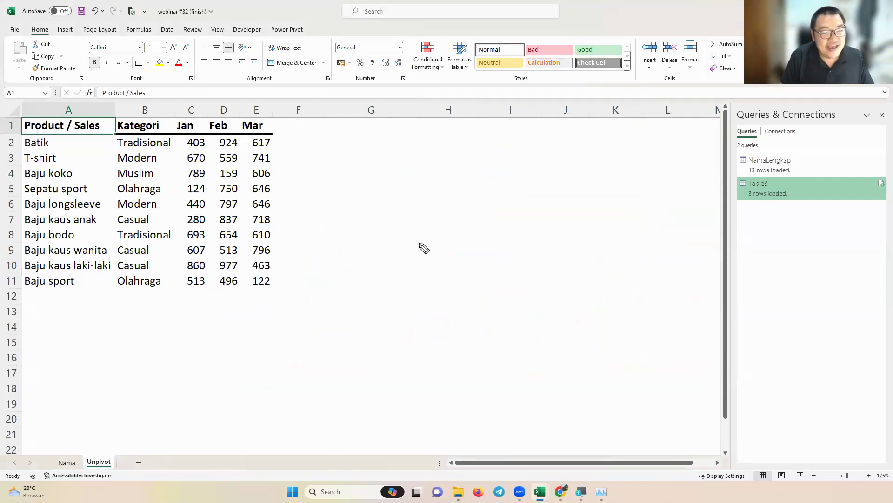
mouse_move(452, 236)
left_mouse_down()
mouse_move(479, 219)
mouse_move(502, 219)
mouse_move(450, 254)
left_mouse_up()
left_click_drag(512, 211, 526, 209)
left_click(536, 222)
mouse_move(447, 244)
left_mouse_down()
mouse_move(418, 254)
mouse_move(438, 247)
left_mouse_up()
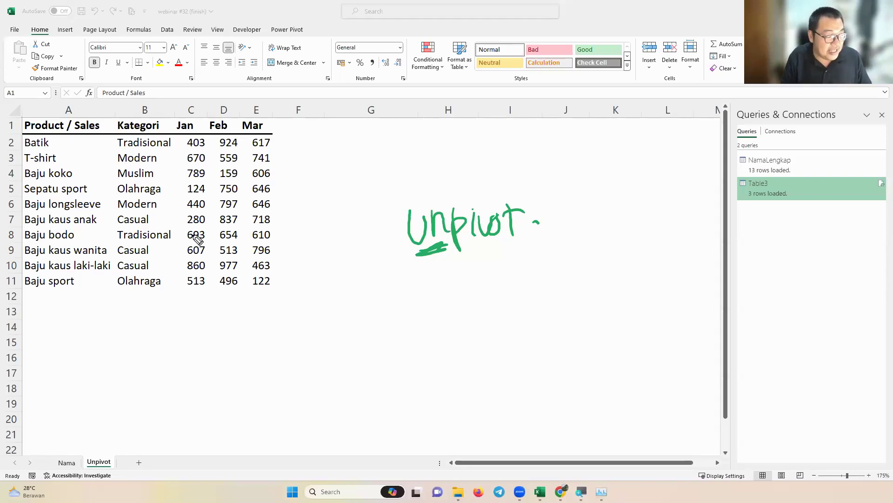
Divide the sales data with green lines into areas marked R, C and V, and outline the whole range.
left_click_drag(119, 95, 112, 308)
mouse_move(2, 145)
left_mouse_down()
mouse_move(37, 136)
mouse_move(290, 145)
left_mouse_up()
mouse_move(69, 229)
left_mouse_down()
mouse_move(60, 177)
mouse_move(98, 210)
left_mouse_up()
mouse_move(225, 82)
left_mouse_down()
mouse_move(185, 109)
mouse_move(246, 111)
left_mouse_up()
mouse_move(171, 179)
left_mouse_down()
mouse_move(205, 251)
mouse_move(240, 177)
left_mouse_up()
mouse_move(327, 107)
left_mouse_down()
mouse_move(31, 57)
mouse_move(328, 341)
left_mouse_up()
left_click_drag(35, 359, 7, 368)
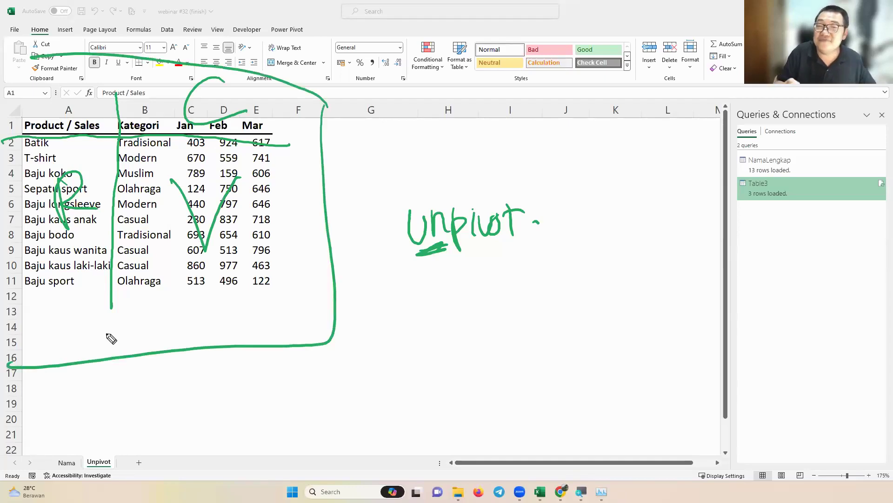
Draw an arrow from the outlined data to the handwritten label pivoted table, and then clear the annotations.
left_click_drag(281, 311, 354, 364)
left_click_drag(344, 332, 339, 376)
left_click_drag(401, 343, 409, 388)
left_click_drag(395, 359, 401, 368)
mouse_move(454, 349)
left_mouse_down()
mouse_move(544, 326)
mouse_move(590, 351)
left_mouse_up()
mouse_move(558, 324)
left_mouse_down()
mouse_move(565, 355)
mouse_move(588, 355)
left_mouse_up()
left_click_drag(603, 369, 612, 368)
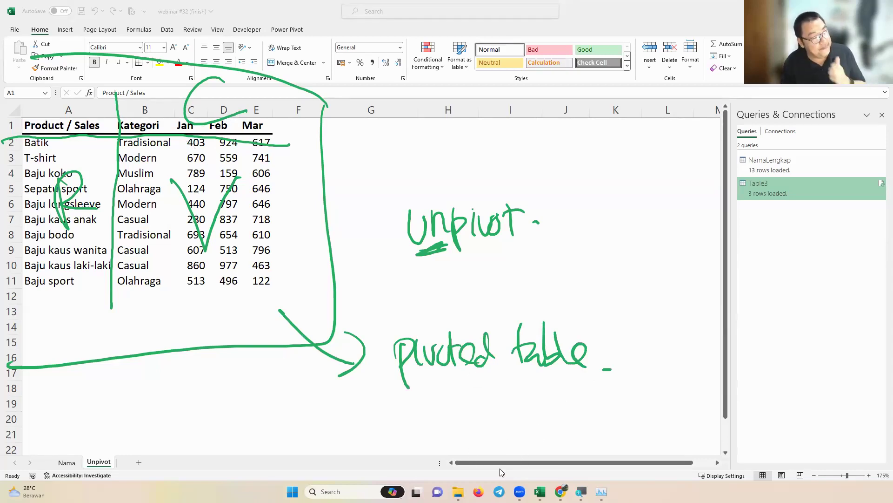
key("Escape")
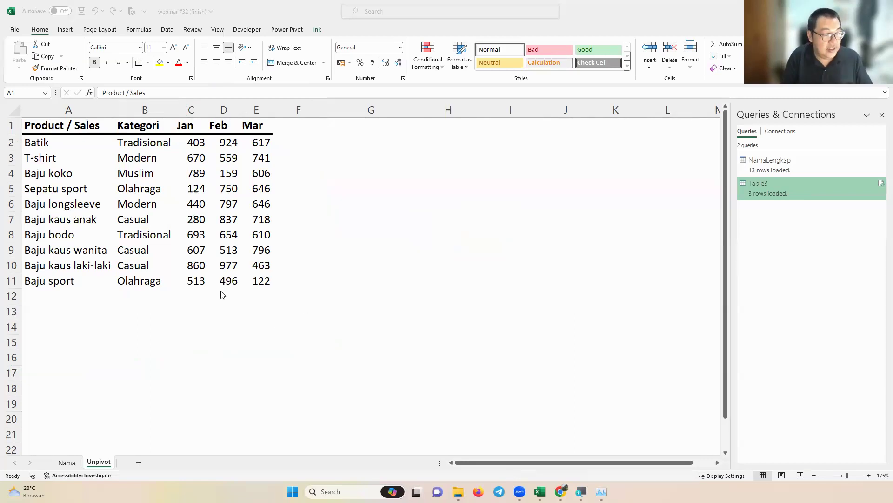
Highlight the Casual category cells and their Feb sales in yellow, and then clear the highlights.
mouse_move(128, 230)
left_mouse_down()
mouse_move(125, 220)
mouse_move(140, 218)
mouse_move(134, 251)
mouse_move(195, 271)
left_mouse_up()
left_click_drag(216, 220, 238, 218)
left_click_drag(235, 251, 230, 284)
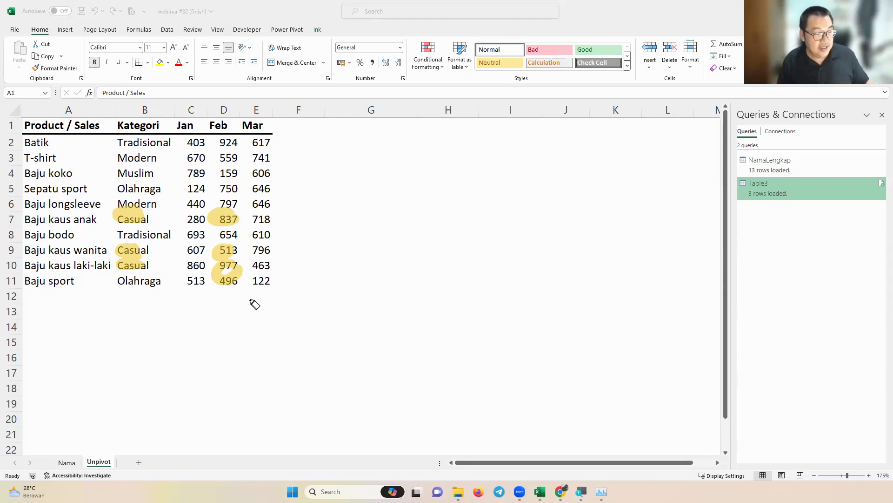
key("Escape")
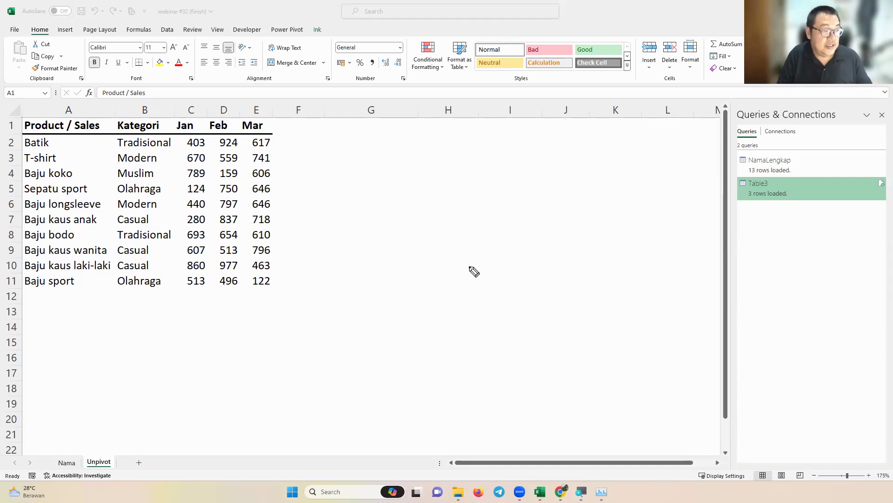
Handwrite the yellow column headings Product, Kat, Bulan and Sales beside the data, underlining the first three.
key("ctrl+2")
mouse_move(362, 130)
left_mouse_down()
mouse_move(365, 159)
mouse_move(368, 145)
mouse_move(392, 147)
left_mouse_up()
mouse_move(402, 149)
left_mouse_down()
mouse_move(402, 134)
mouse_move(424, 159)
left_mouse_up()
left_click_drag(432, 135, 434, 159)
left_click_drag(357, 168, 434, 171)
left_click_drag(459, 126, 468, 164)
mouse_move(484, 152)
left_mouse_down()
mouse_move(490, 162)
mouse_move(495, 157)
left_mouse_up()
left_click_drag(461, 163, 504, 164)
mouse_move(534, 135)
left_mouse_down()
mouse_move(534, 171)
mouse_move(557, 163)
left_mouse_up()
left_click_drag(561, 151, 576, 161)
left_click_drag(531, 172, 577, 170)
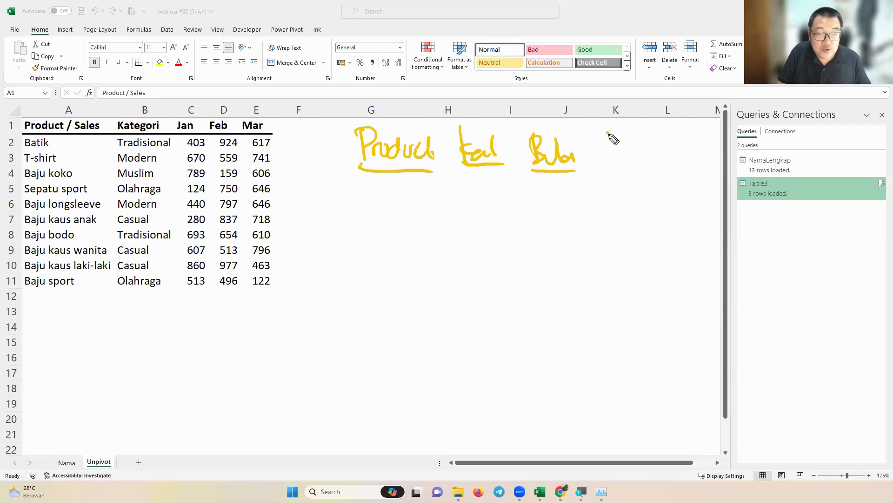
mouse_move(610, 132)
left_mouse_down()
mouse_move(603, 161)
mouse_move(632, 161)
left_mouse_up()
mouse_move(636, 139)
left_mouse_down()
mouse_move(638, 160)
mouse_move(663, 158)
left_mouse_up()
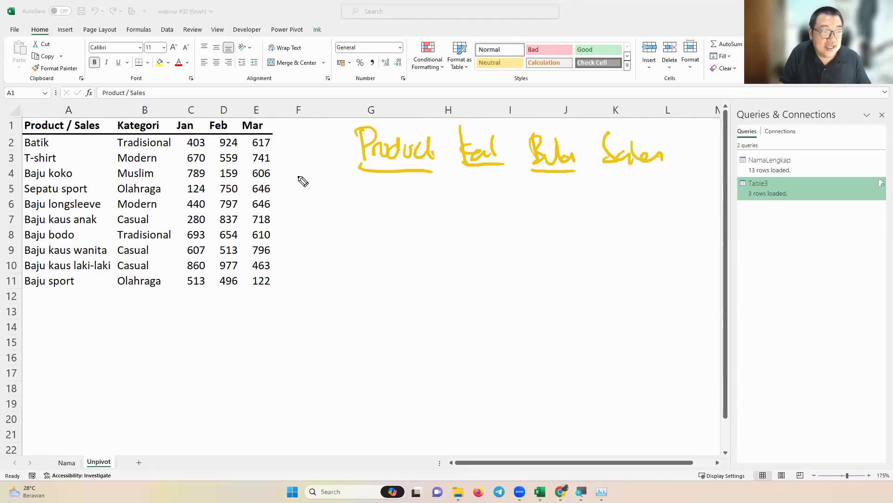
Handwrite a first record under the sketched headings with Batik, its abbreviated category, Jan and 403.
mouse_move(364, 179)
left_mouse_down()
mouse_move(367, 209)
mouse_move(394, 210)
left_mouse_up()
left_click_drag(395, 187, 403, 208)
mouse_move(408, 188)
left_mouse_down()
mouse_move(409, 208)
mouse_move(429, 206)
left_mouse_up()
left_click_drag(468, 175, 473, 208)
mouse_move(460, 200)
left_mouse_down()
mouse_move(508, 198)
mouse_move(529, 210)
left_mouse_up()
mouse_move(538, 201)
left_mouse_down()
mouse_move(550, 193)
mouse_move(569, 203)
left_mouse_up()
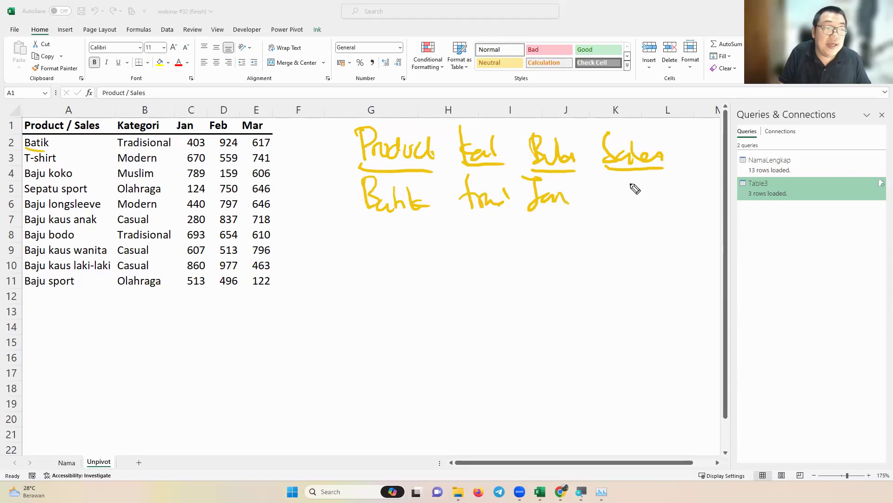
mouse_move(624, 180)
left_mouse_down()
mouse_move(637, 195)
mouse_move(630, 207)
left_mouse_up()
left_click_drag(652, 188, 656, 210)
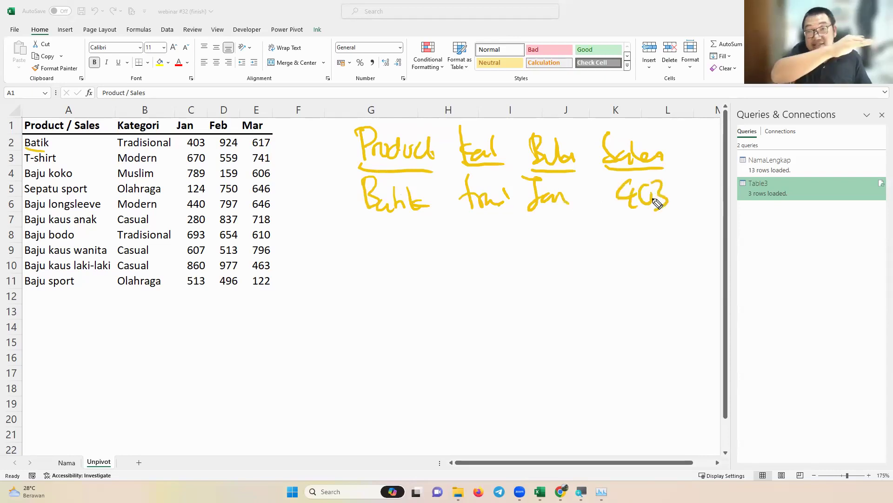
Draw six horizontal lines below the Batik record to stand for the remaining records.
left_click_drag(373, 238, 651, 245)
left_click_drag(368, 272, 636, 264)
left_click_drag(642, 296, 381, 306)
left_click_drag(359, 336, 626, 326)
left_click(355, 385)
left_click_drag(366, 361, 631, 340)
left_click_drag(354, 385, 633, 377)
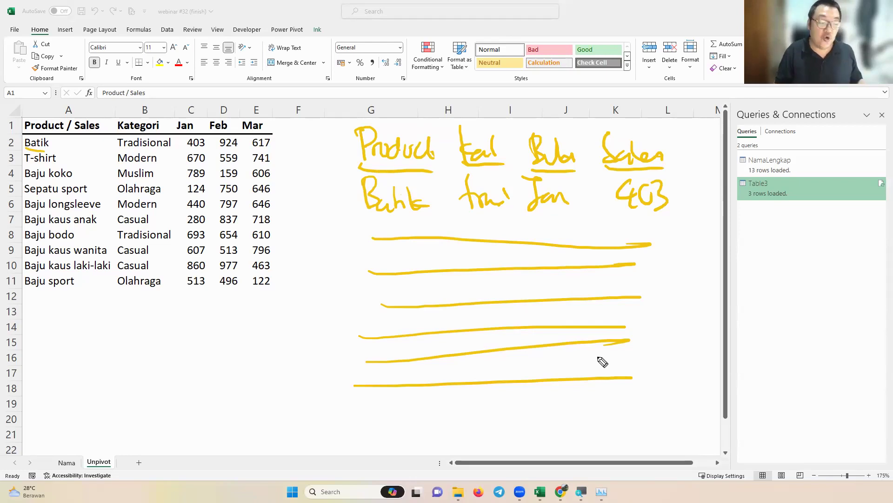
Circle the source data and the sketched record table in red, and then clear all annotations.
mouse_move(278, 107)
left_mouse_down()
mouse_move(42, 133)
mouse_move(132, 327)
mouse_move(246, 88)
left_mouse_up()
left_click_drag(648, 127, 326, 179)
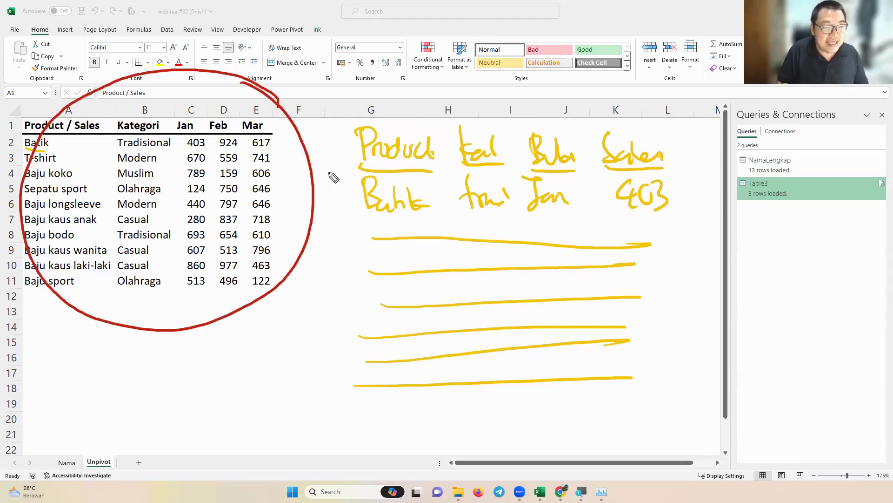
left_click_drag(766, 270, 704, 96)
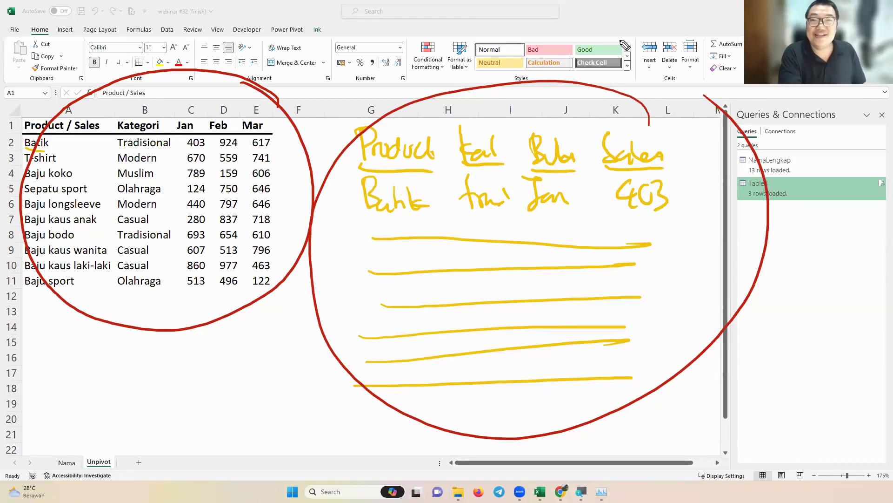
key("Escape")
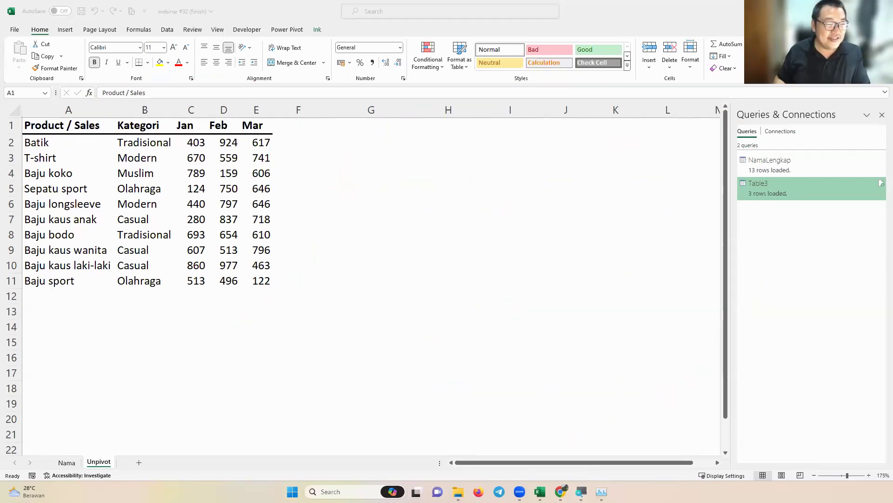
Convert the range A1:E11 into a table with headers and apply the plain None style from the Light group.
left_click(132, 200)
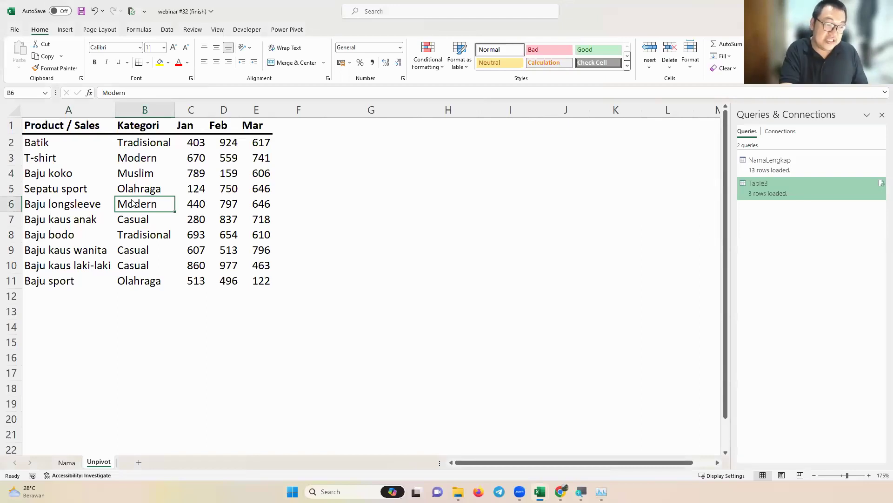
key("ctrl+t")
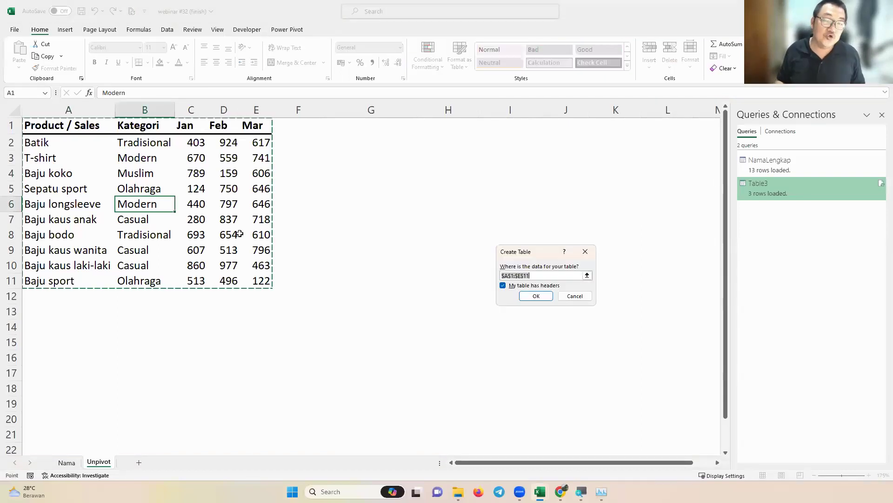
left_click(538, 296)
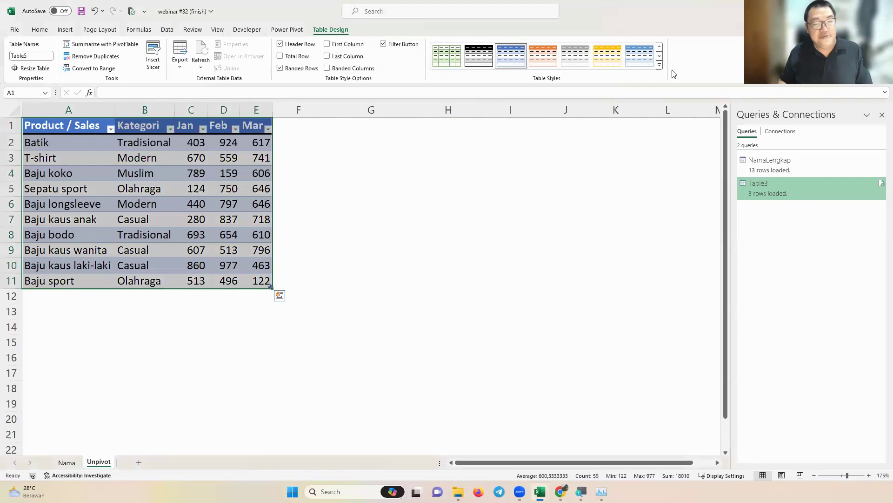
left_click(657, 69)
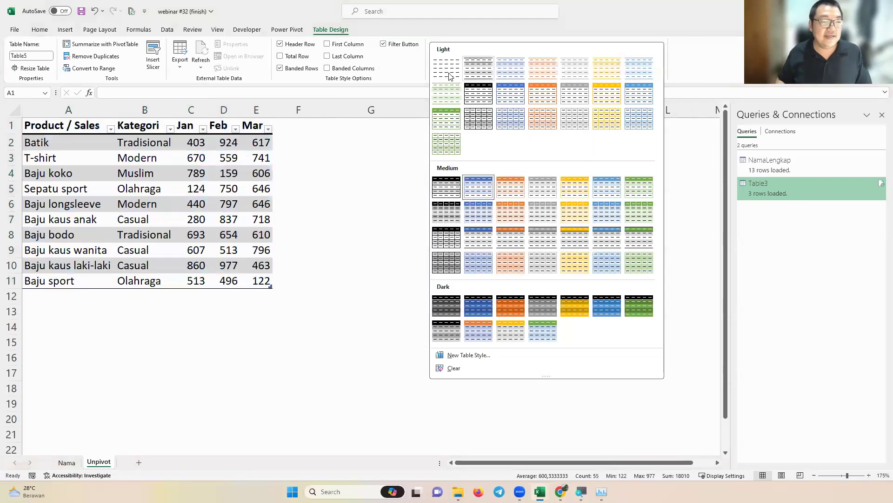
left_click(453, 76)
scroll(205, 202, "up", 1, "ctrl")
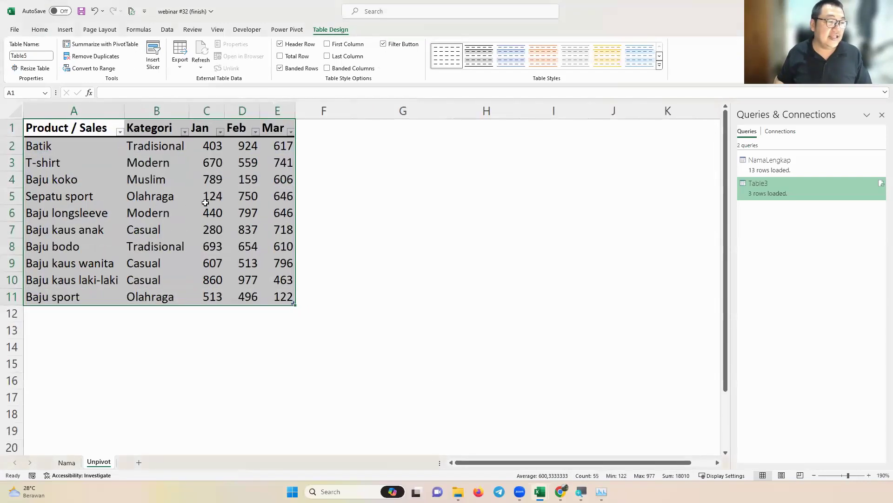
Load the new sales table into the Power Query Editor as table data.
right_click(206, 178)
key("Escape")
left_click(173, 166)
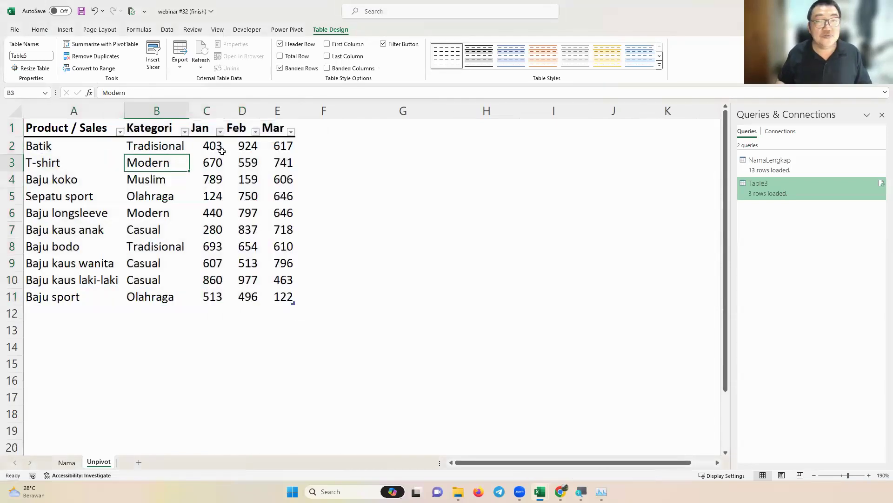
right_click(245, 158)
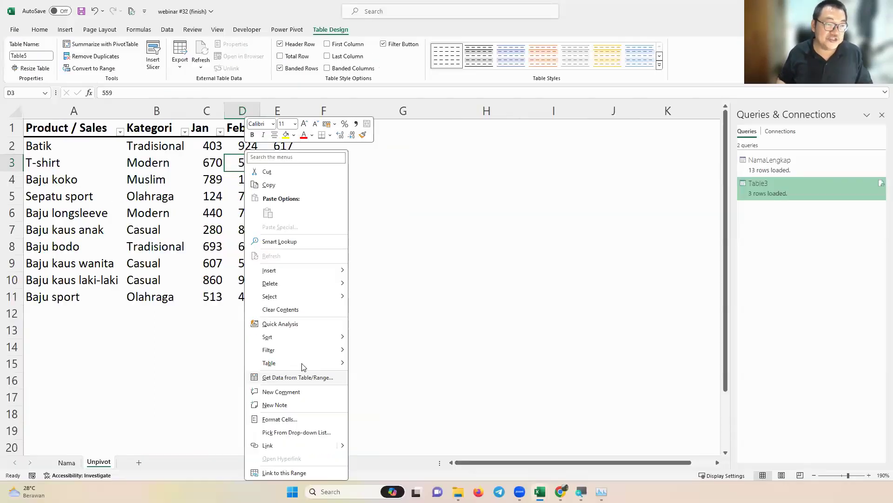
left_click(302, 377)
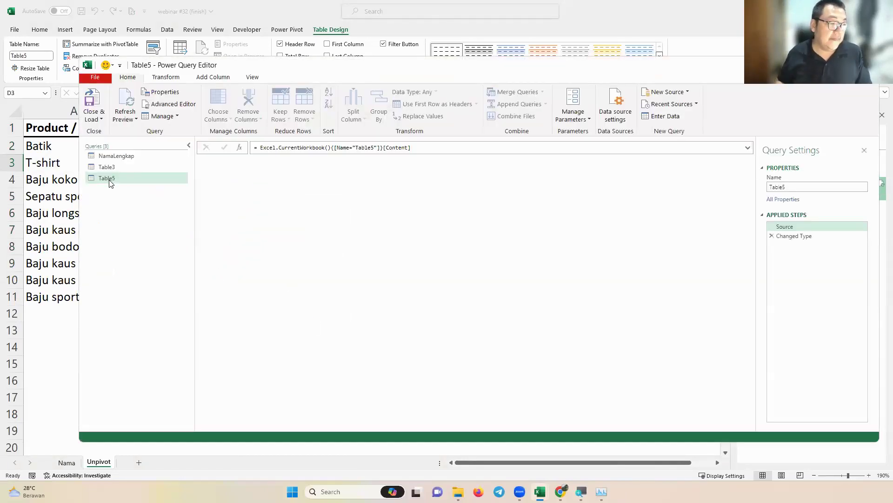
Rename the new query as Unpivot.
left_click(774, 188)
key("ctrl+a")
type("U")
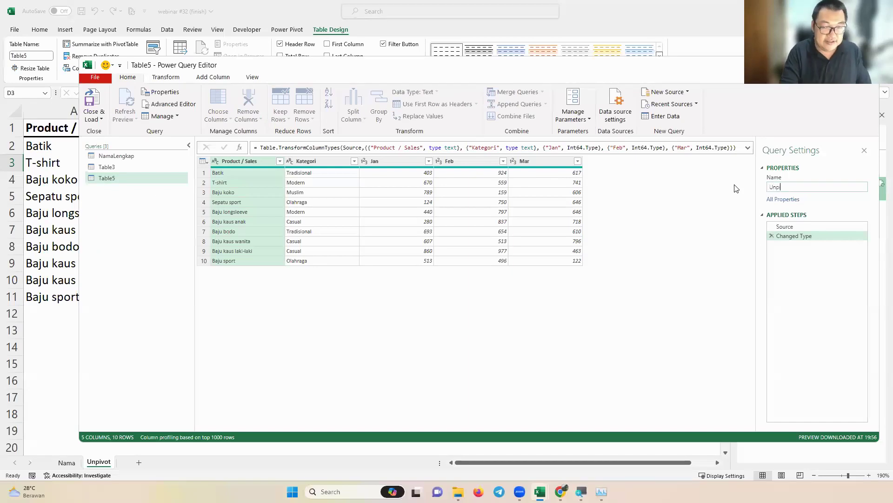
type("npivot")
key("Return")
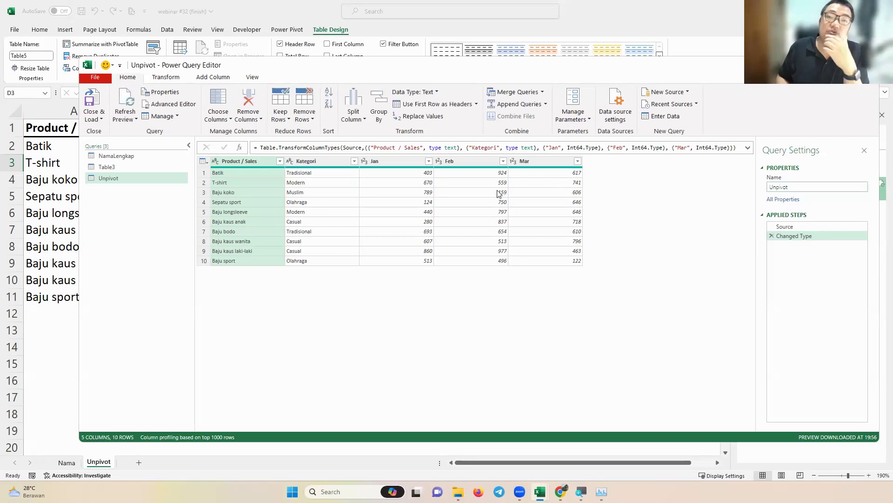
Unpivot the Jan, Feb and Mar columns of the Unpivot query into attribute and value records.
left_click(403, 165)
left_click(471, 166)
left_click(524, 163)
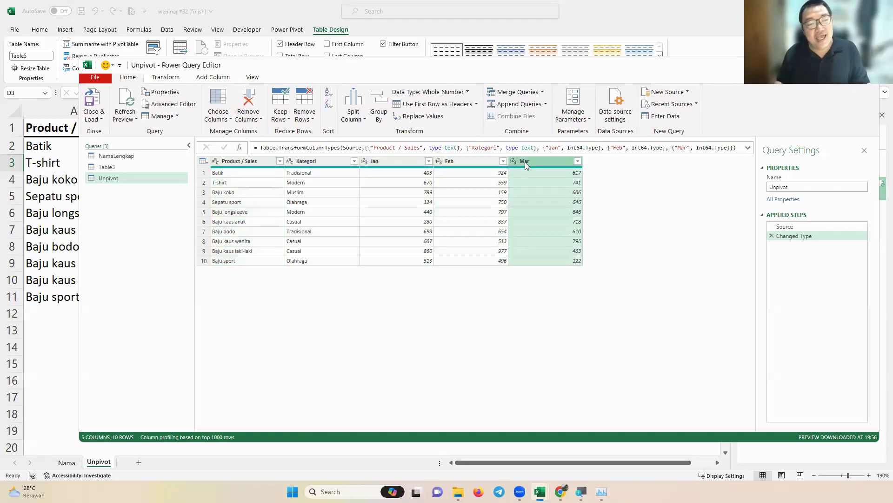
left_click(392, 163, "shift")
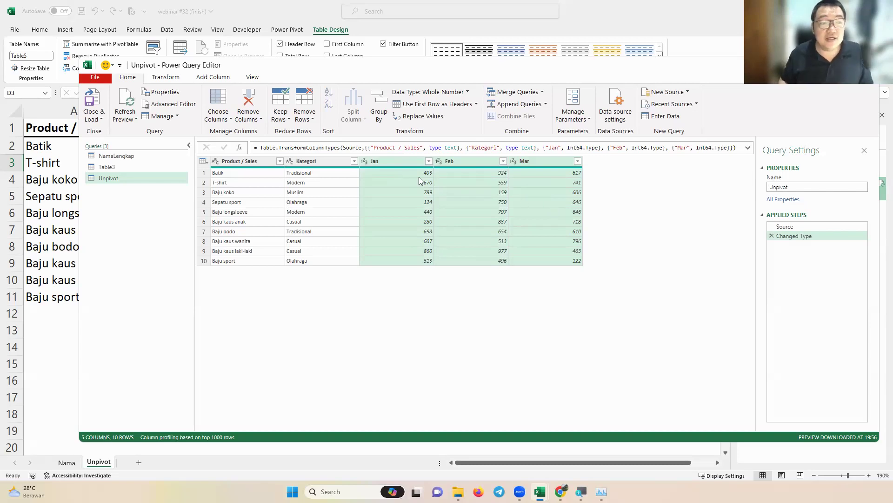
left_click(165, 77)
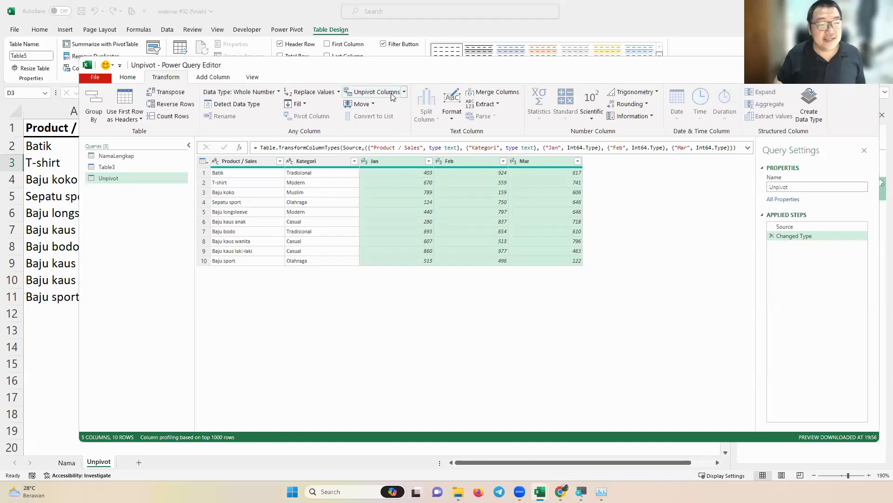
left_click(393, 96)
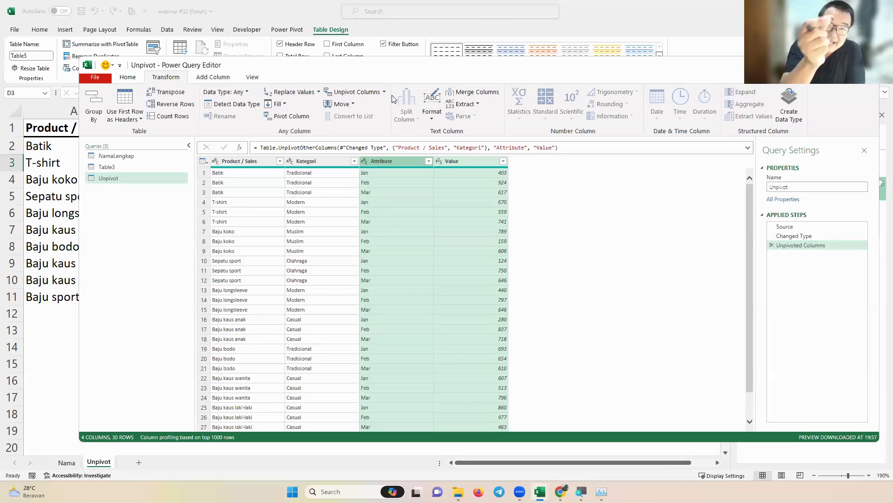
Examine the unpivoted Batik records for each month across the product, category, attribute and value columns.
left_click(242, 174)
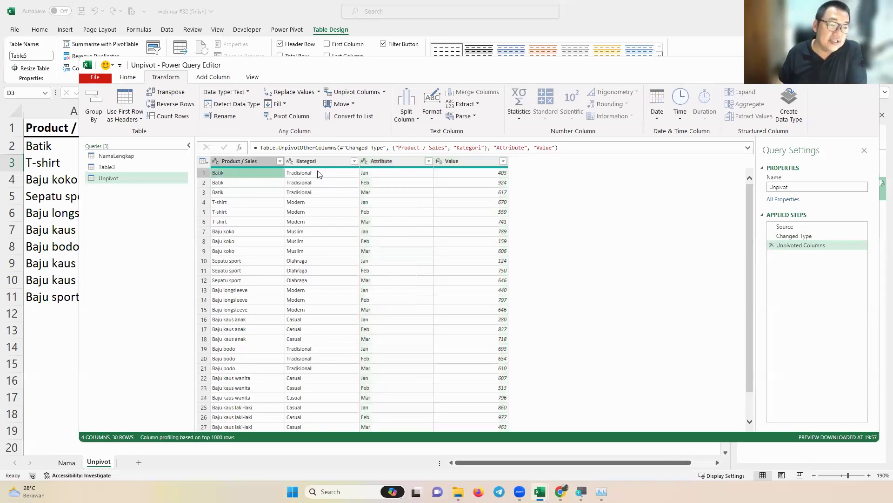
left_click(380, 174)
left_click(476, 173)
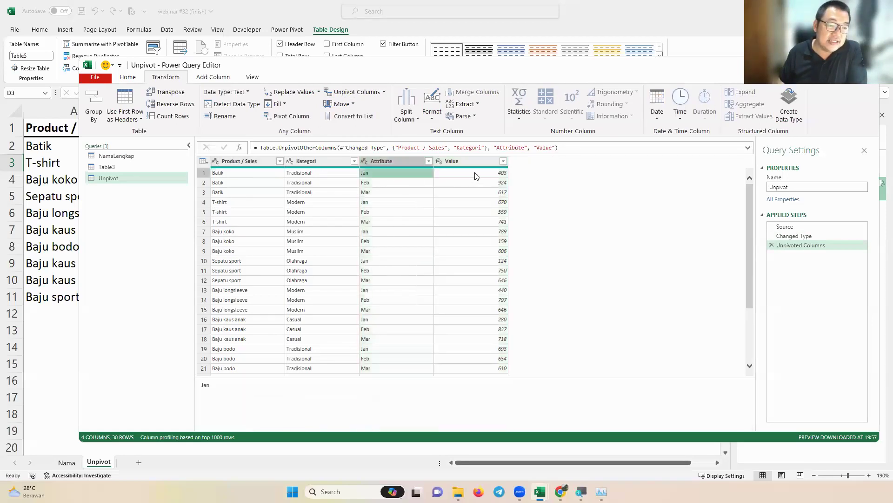
left_click(266, 185)
left_click(314, 181)
left_click(382, 182)
left_click(444, 182)
left_click(379, 196)
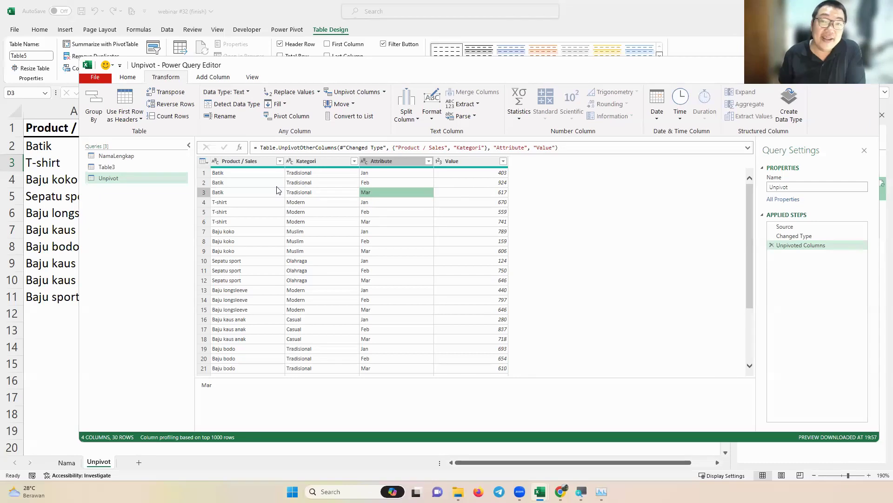
Load the Unpivot query as a table on the existing worksheet at cell G1 and close the queries pane.
left_click(128, 77)
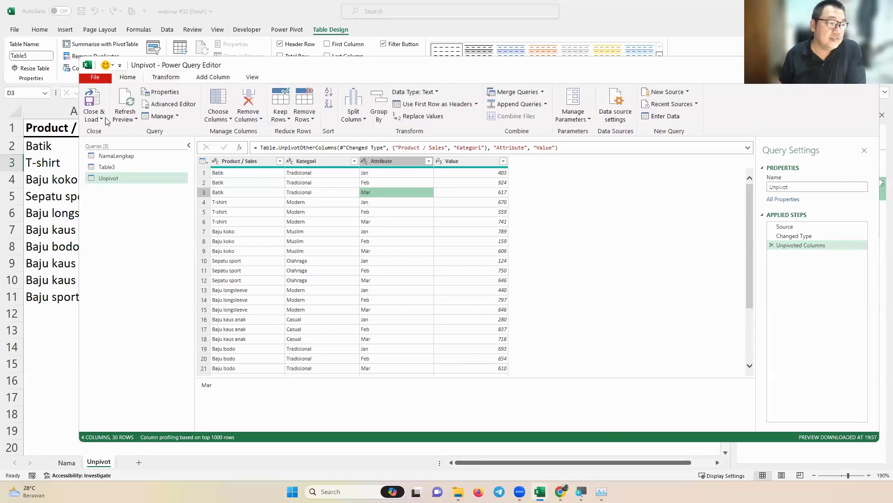
left_click(94, 120)
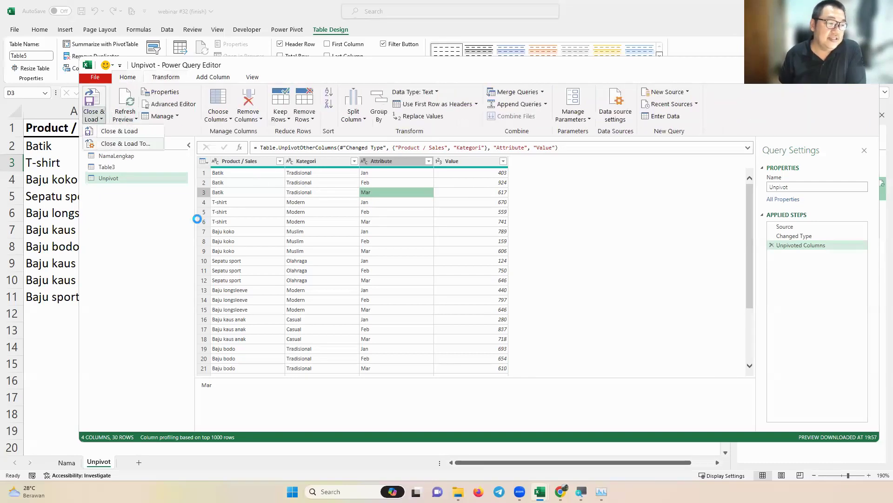
left_click(112, 135)
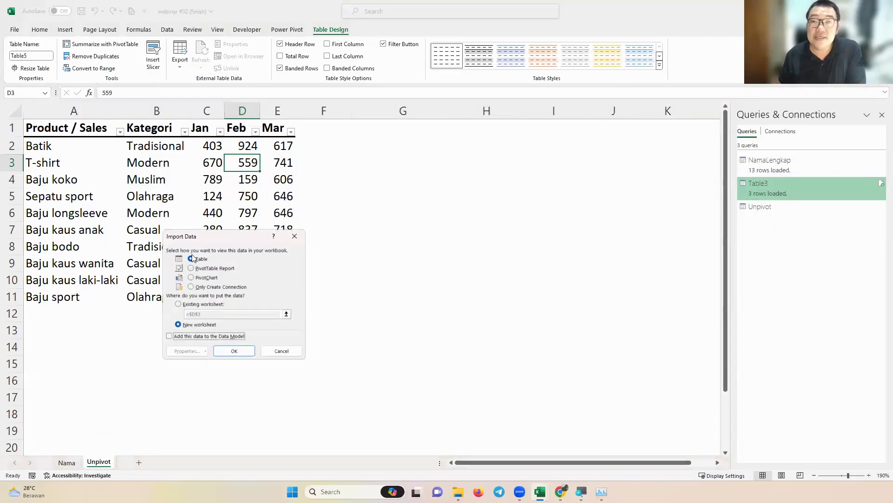
left_click(194, 271)
left_click(192, 259)
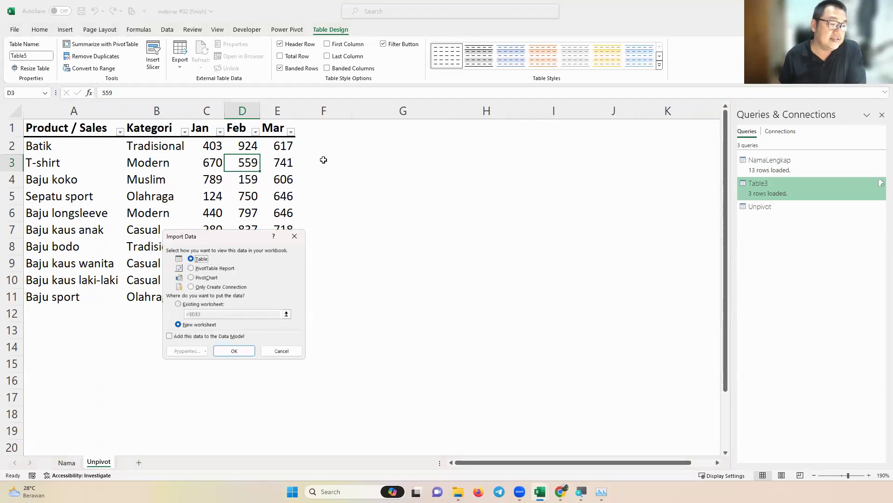
left_click(179, 304)
left_click(367, 132)
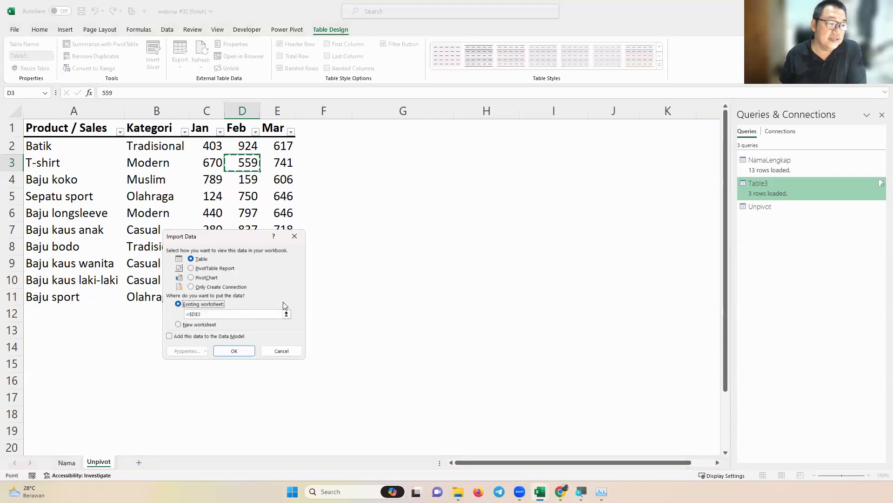
left_click(243, 352)
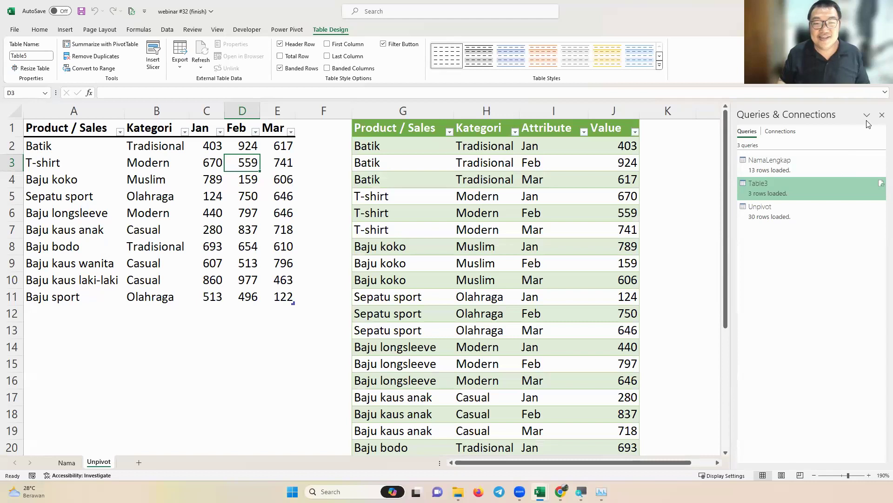
left_click(882, 115)
Create a PivotTable from the unpivoted table on the existing worksheet at cell L1.
scroll(698, 247, "down", 1)
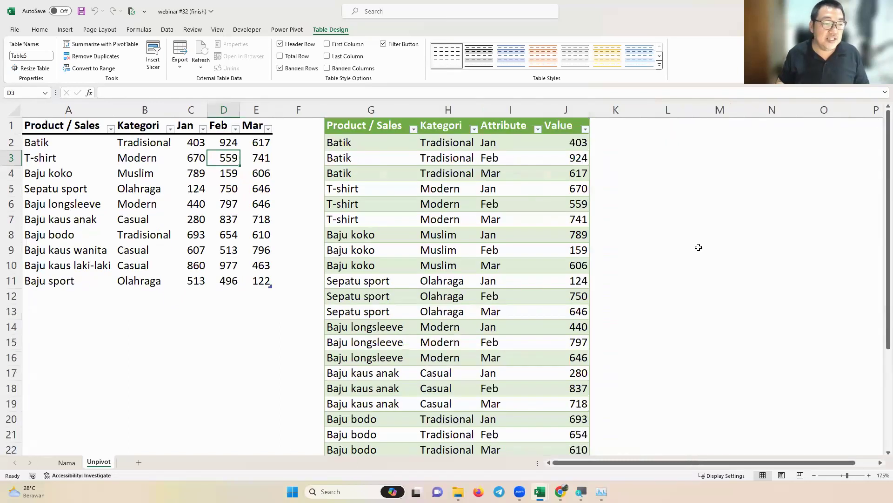
scroll(614, 197, "down", 1)
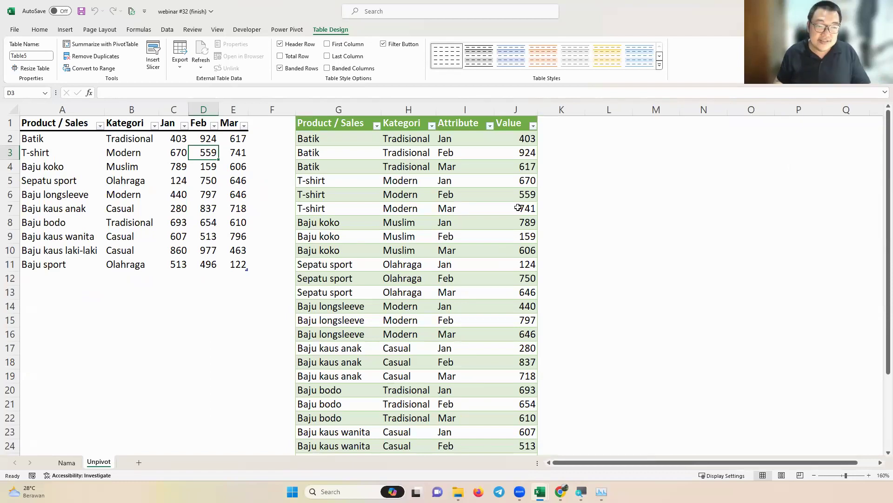
left_click(464, 193)
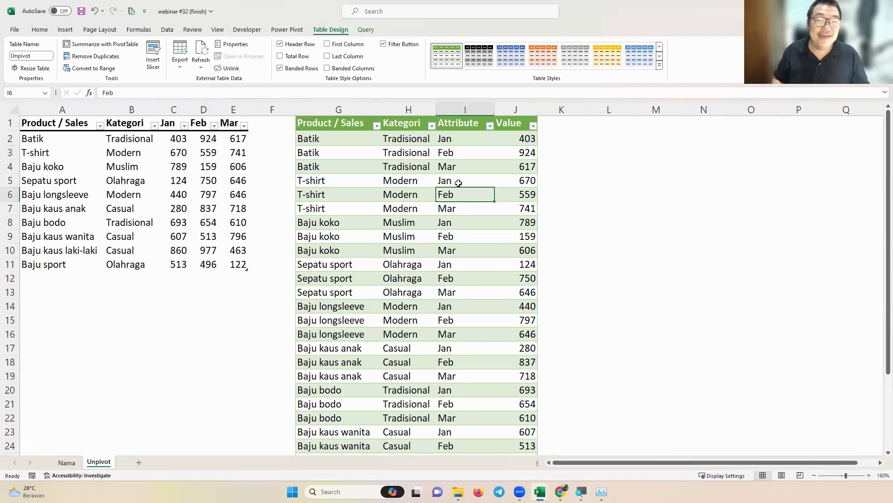
left_click(65, 30)
left_click(23, 64)
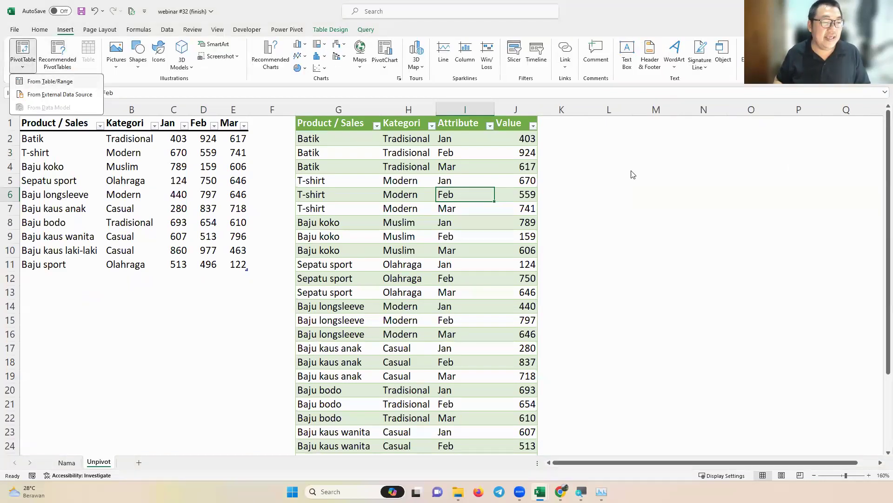
left_click(515, 281)
left_click(609, 129)
left_click(581, 326)
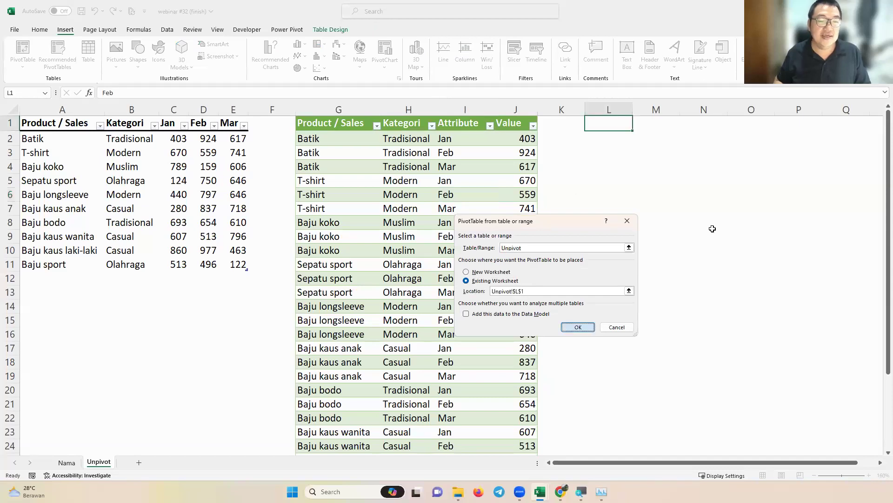
Set up the PivotTable with Kategori as rows, the sum of Value as values and Attribute as the report filter.
left_click_drag(792, 214, 833, 329)
left_click_drag(750, 197, 851, 405)
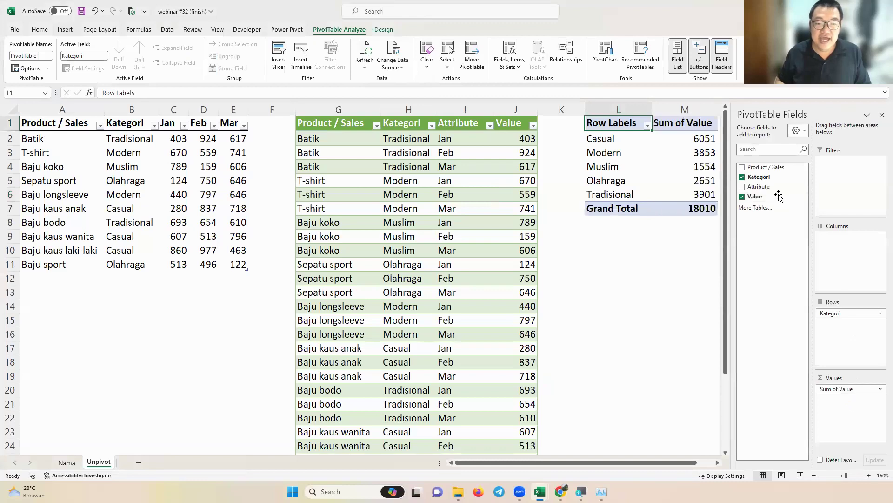
left_click_drag(772, 188, 847, 163)
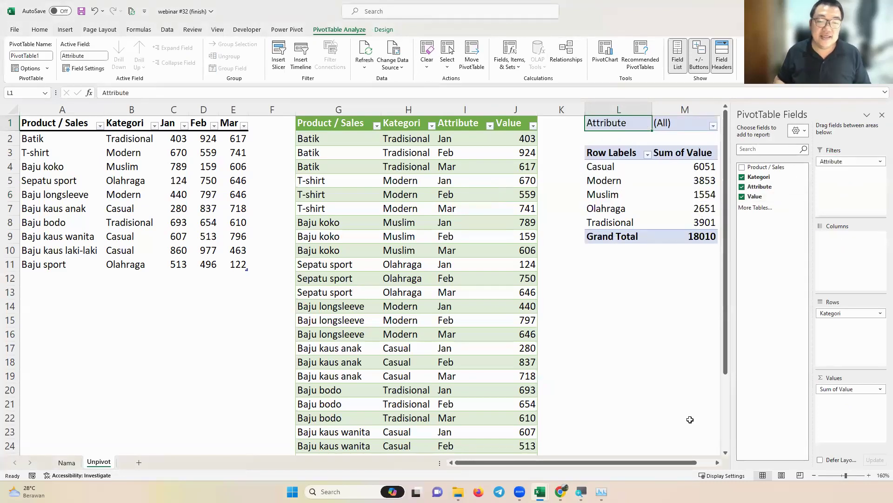
Filter the PivotTable's Attribute field to Feb.
scroll(689, 462, "right", 2)
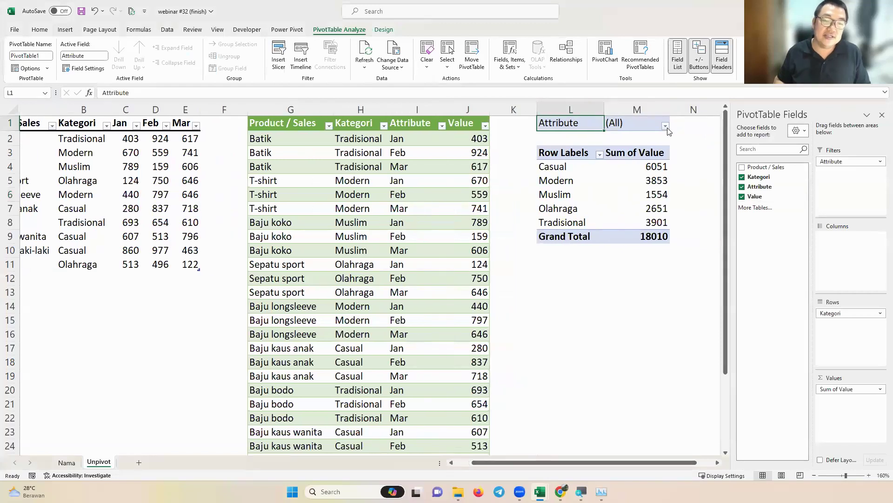
left_click(666, 125)
left_click(576, 166)
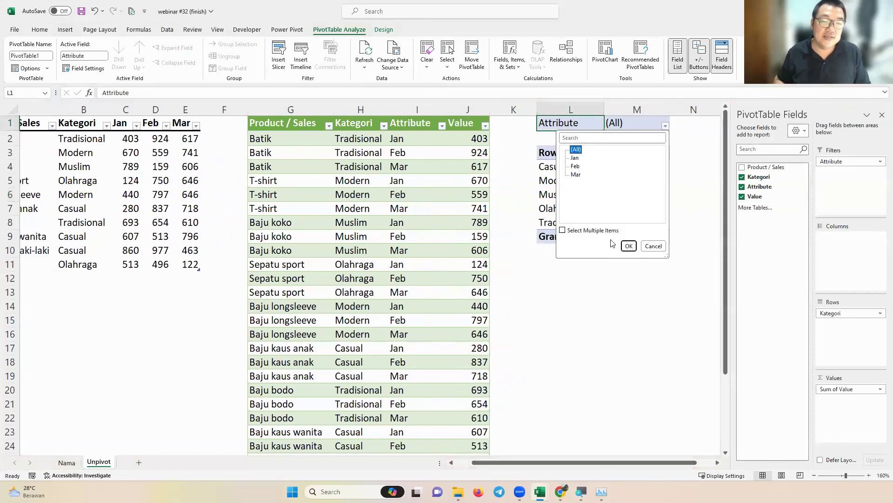
left_click(628, 247)
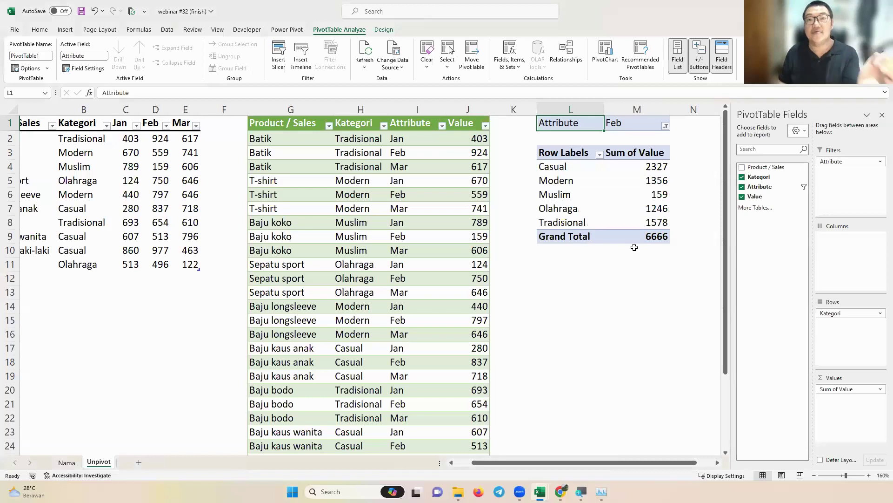
Insert a column PivotChart based on the PivotTable and place it below the PivotTable.
left_click_drag(88, 124, 194, 264)
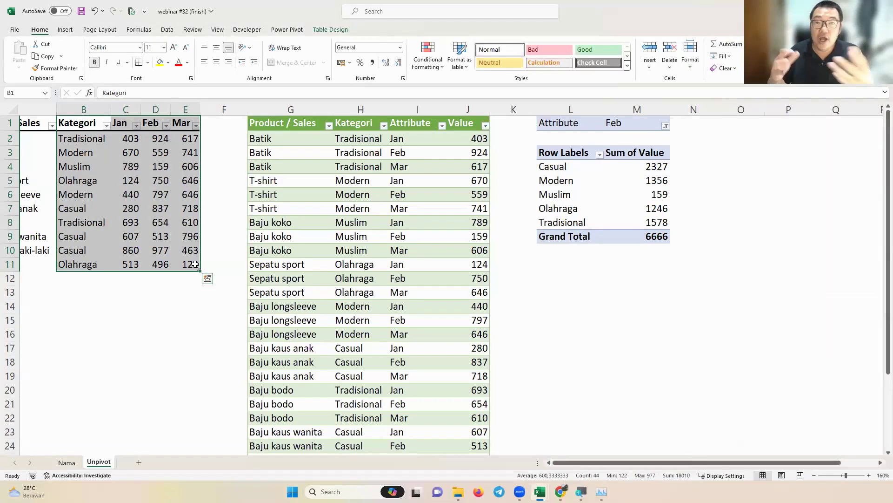
left_click(656, 188)
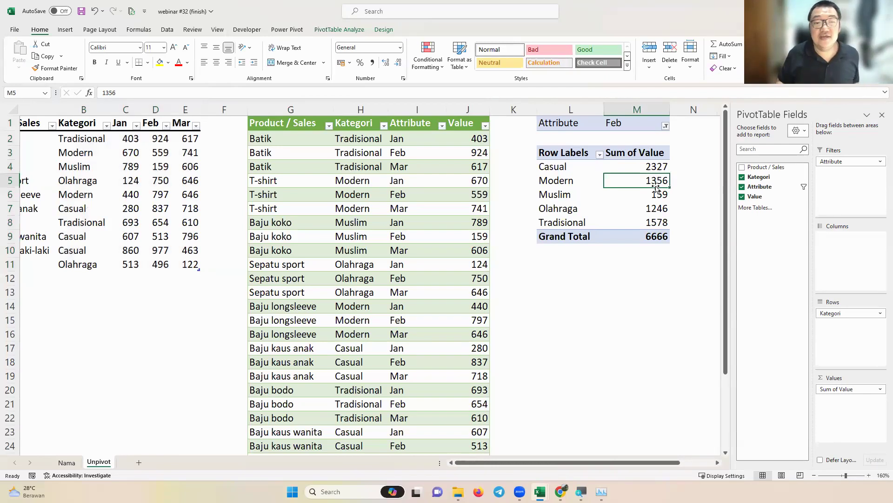
left_click(590, 167)
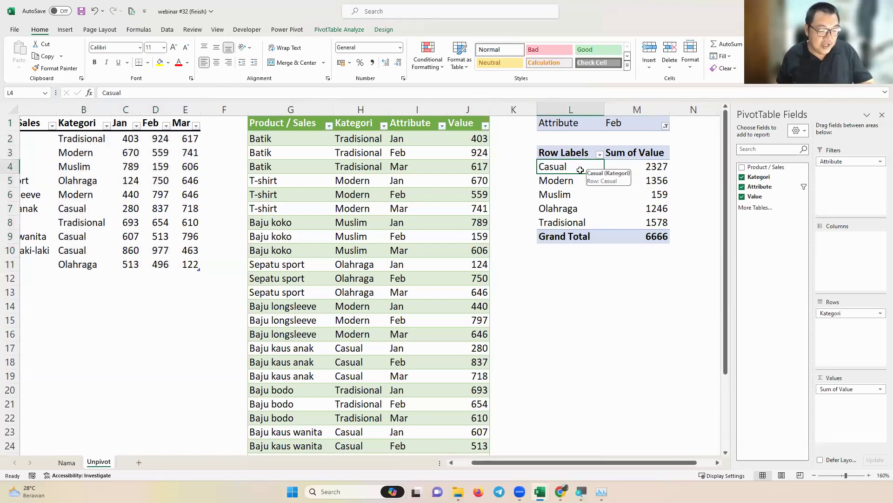
left_click(490, 196)
left_click_drag(329, 206, 661, 302)
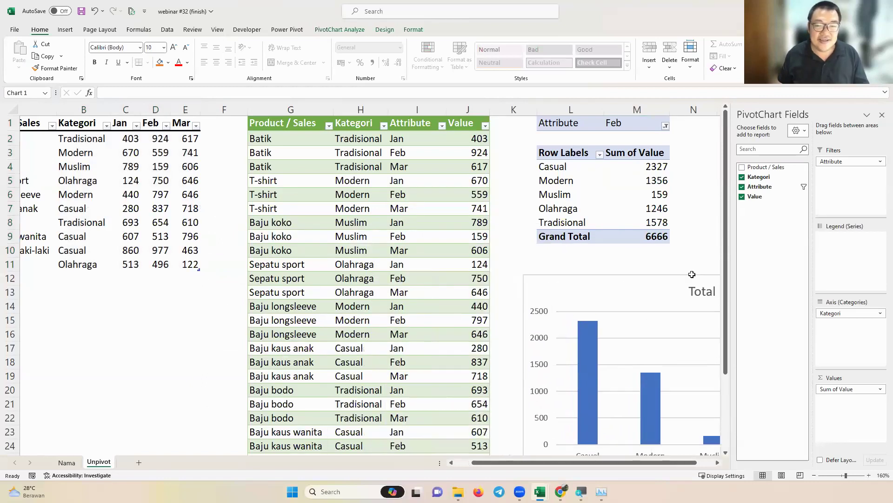
Highlight the unpivoted records and the PivotTable range, and shift the PivotChart slightly to the right.
scroll(582, 297, "down", 1)
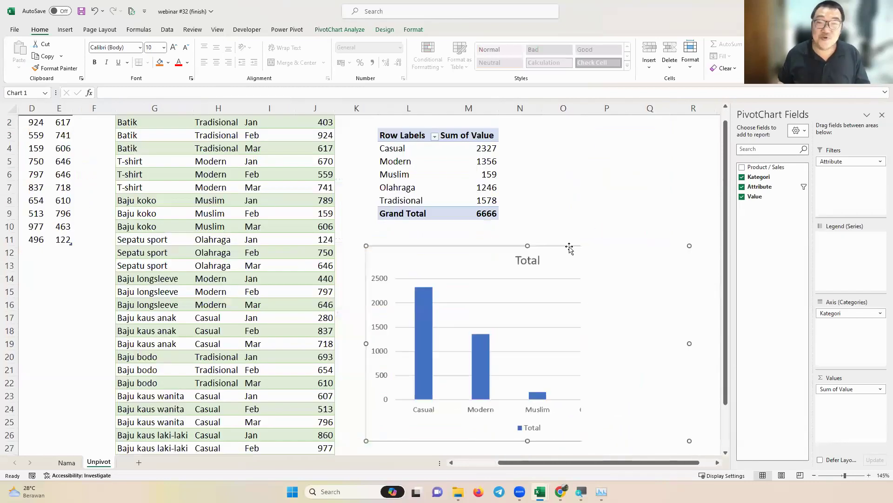
left_click_drag(121, 122, 326, 356)
left_click_drag(402, 135, 484, 200)
left_click_drag(494, 265, 511, 257)
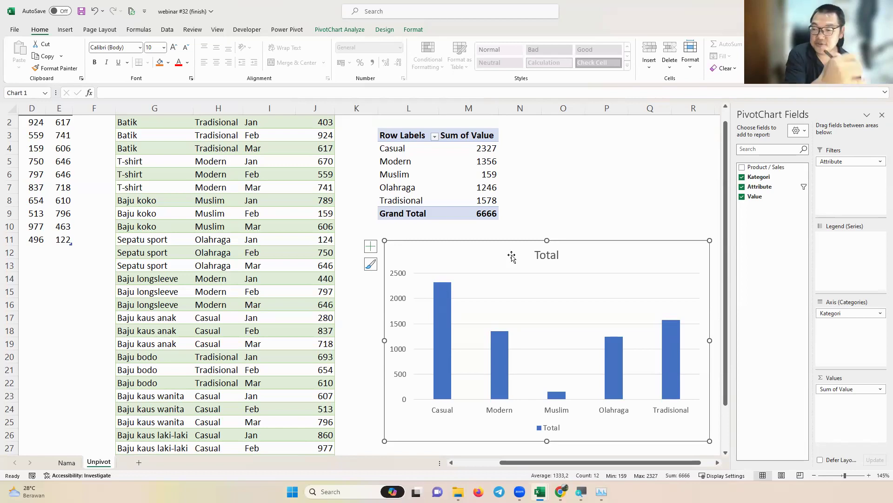
Review how the source table, unpivoted records, PivotTable and PivotChart relate by highlighting each in turn.
scroll(616, 461, "up", 1)
left_click_drag(616, 462, 552, 463)
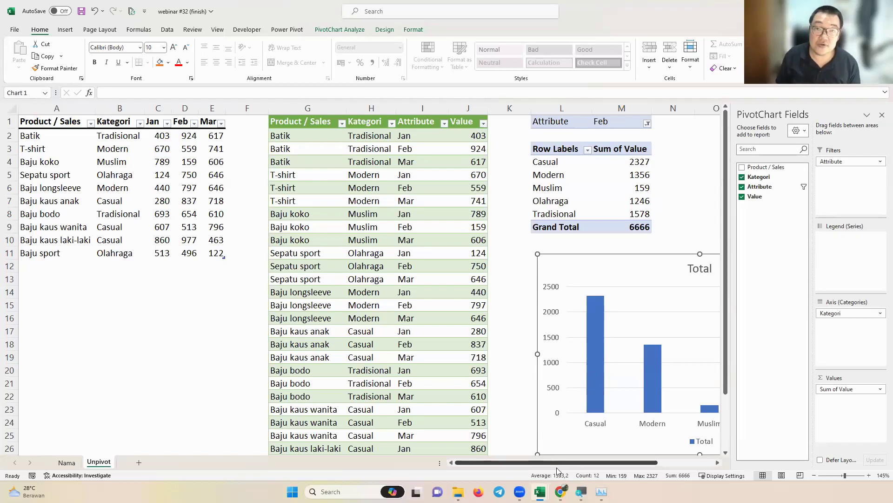
left_click_drag(302, 117, 386, 161)
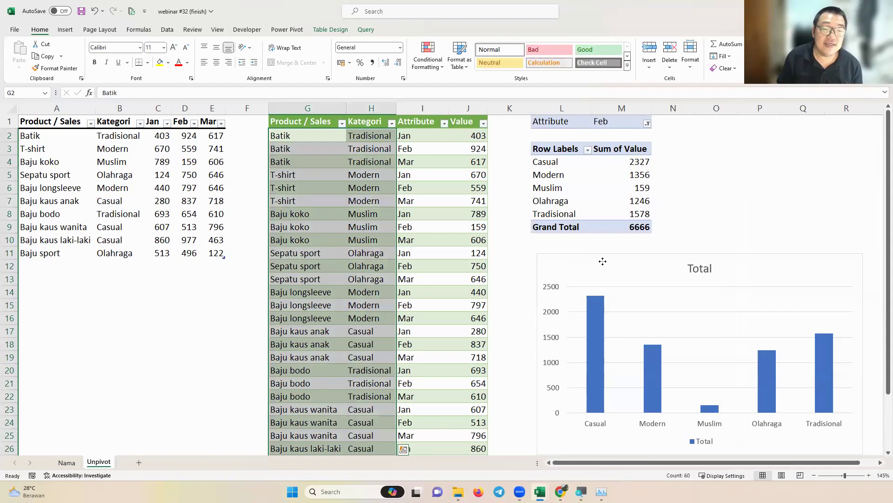
left_click(563, 256)
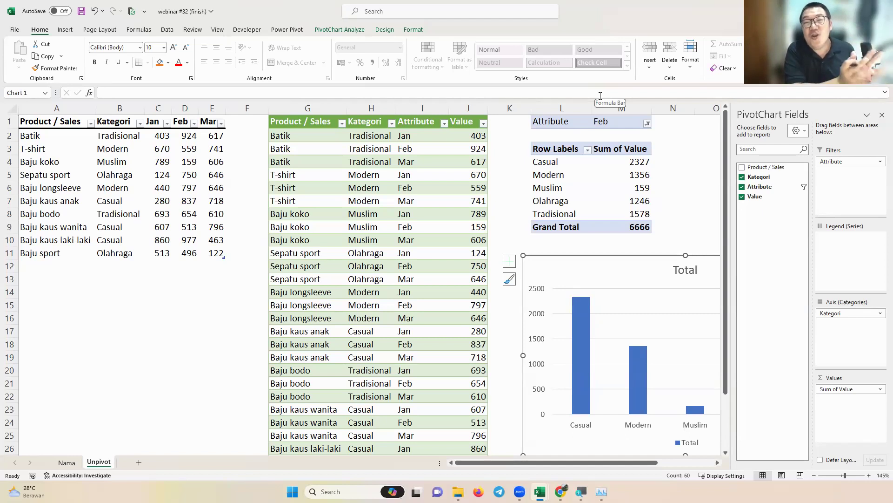
left_click_drag(551, 122, 654, 229)
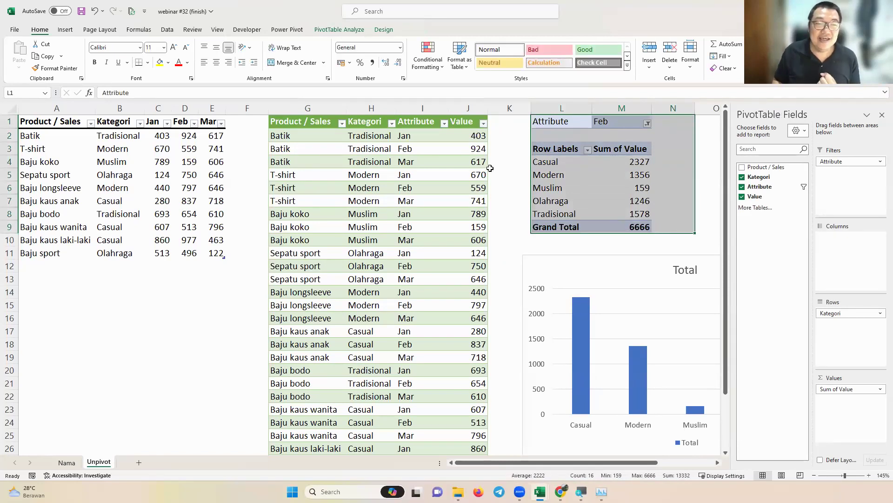
left_click_drag(311, 109, 465, 120)
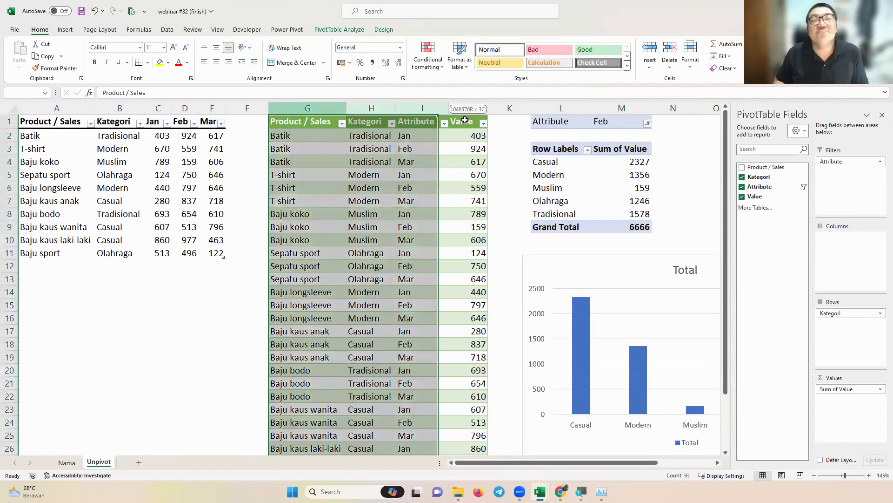